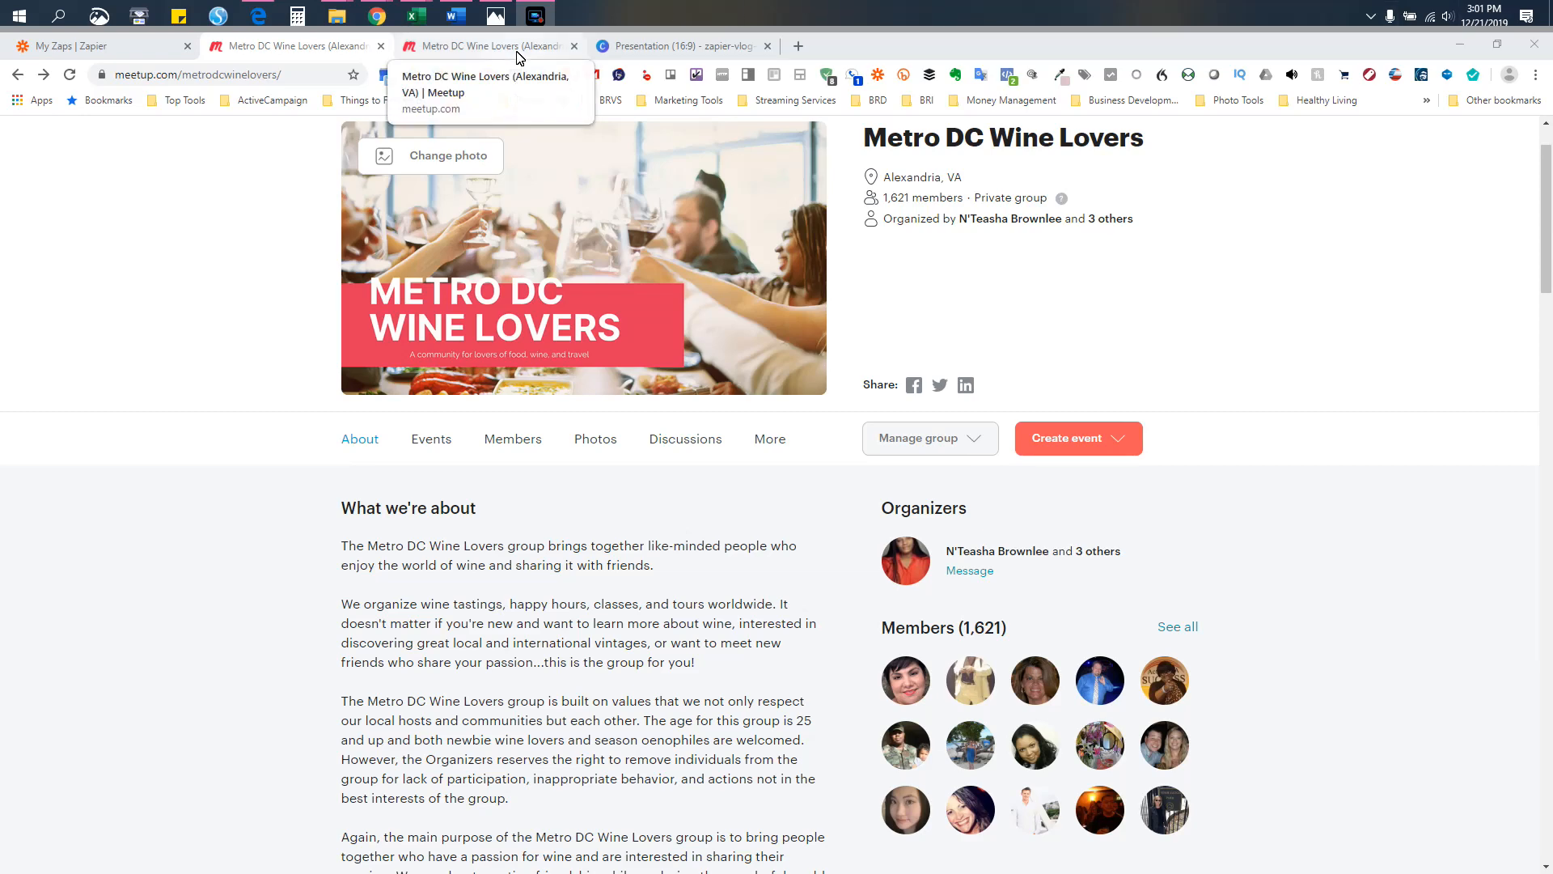
- Review the Meetup group's member settings, covering new member approval, joining requirements, profile questions and the welcome message
left_click(518, 55)
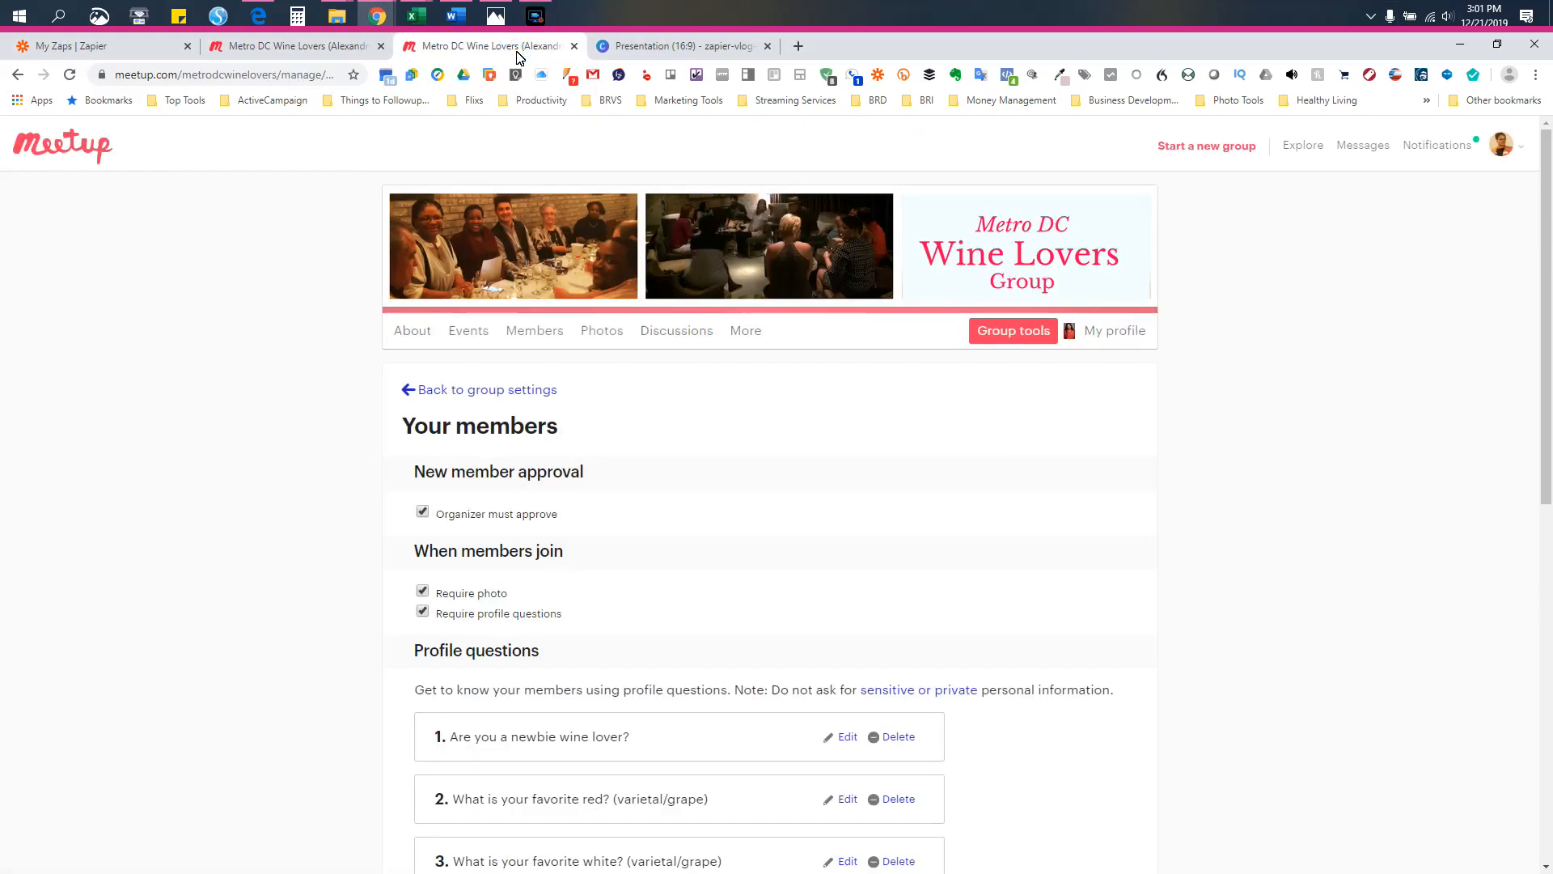
scroll(683, 119, "down", 1)
scroll(687, 123, "down", 2)
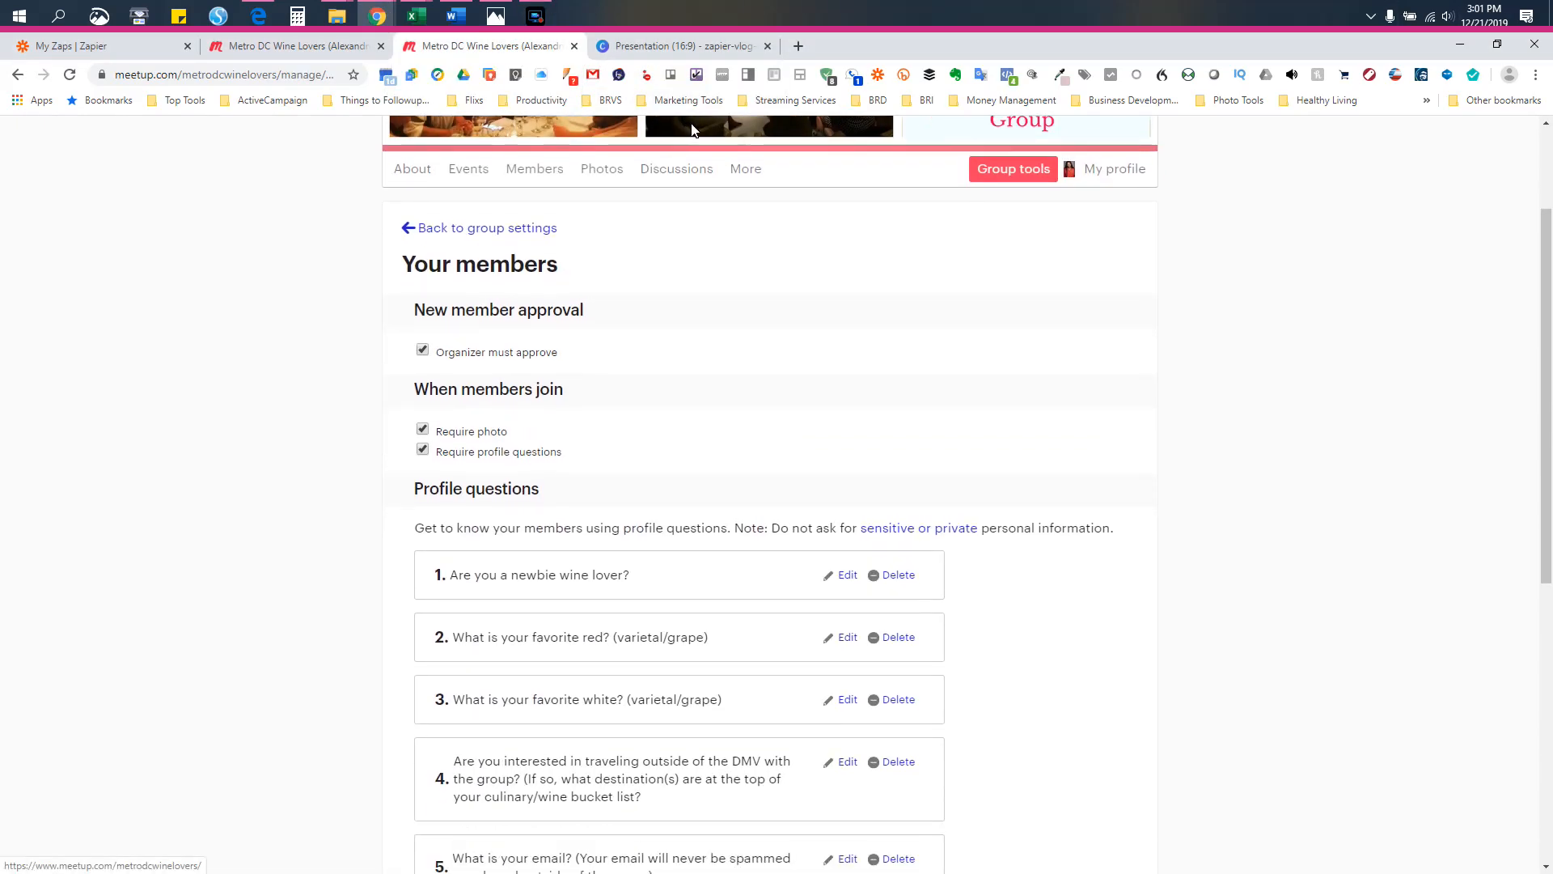
scroll(694, 130, "down", 2)
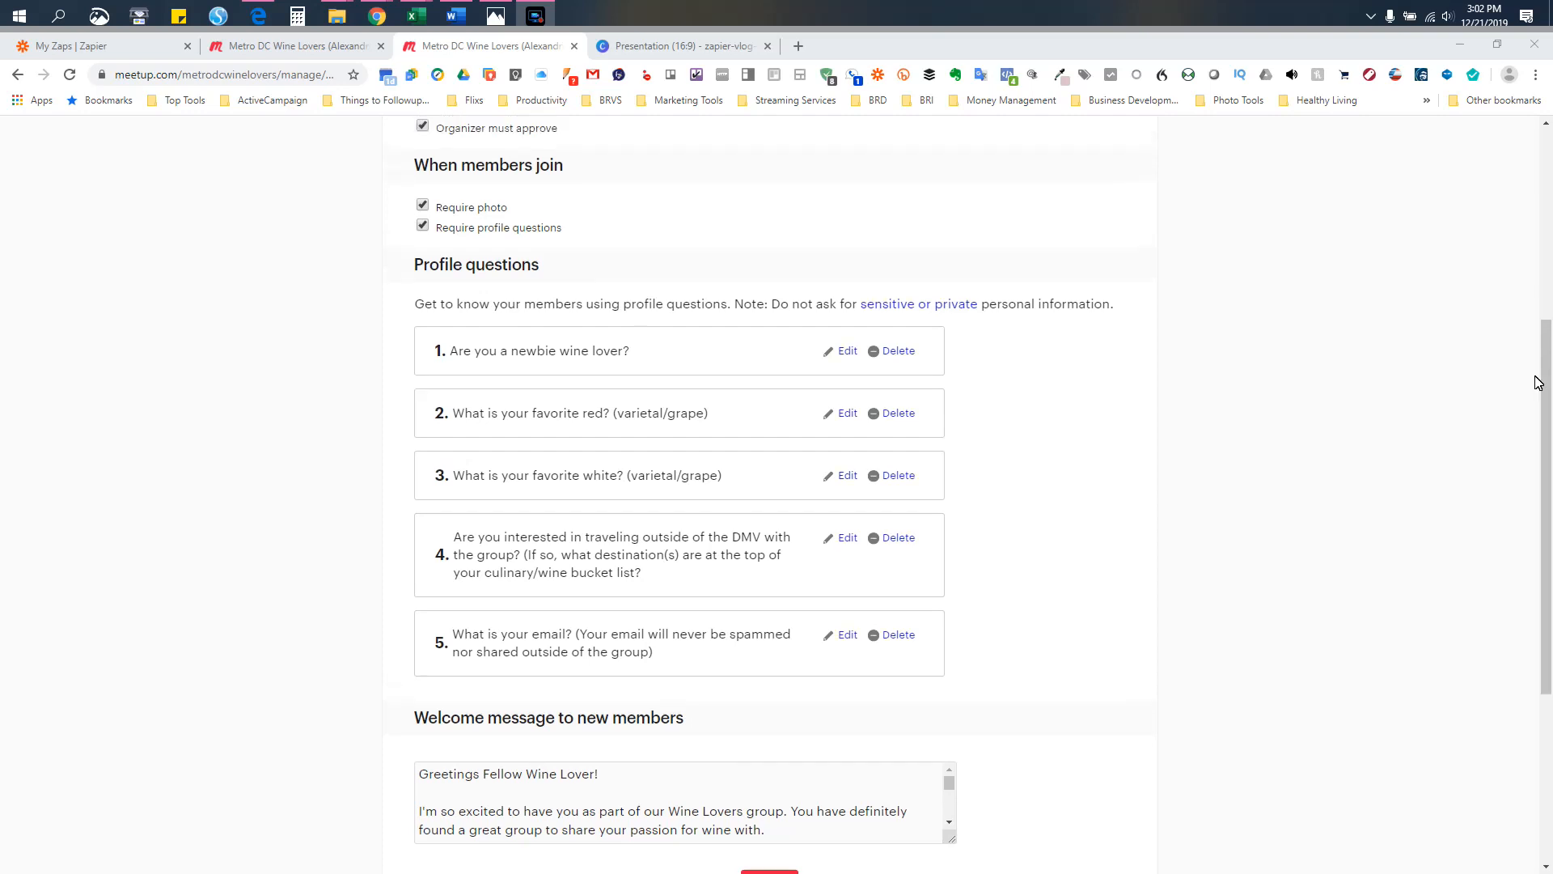
scroll(1512, 400, "up", 3)
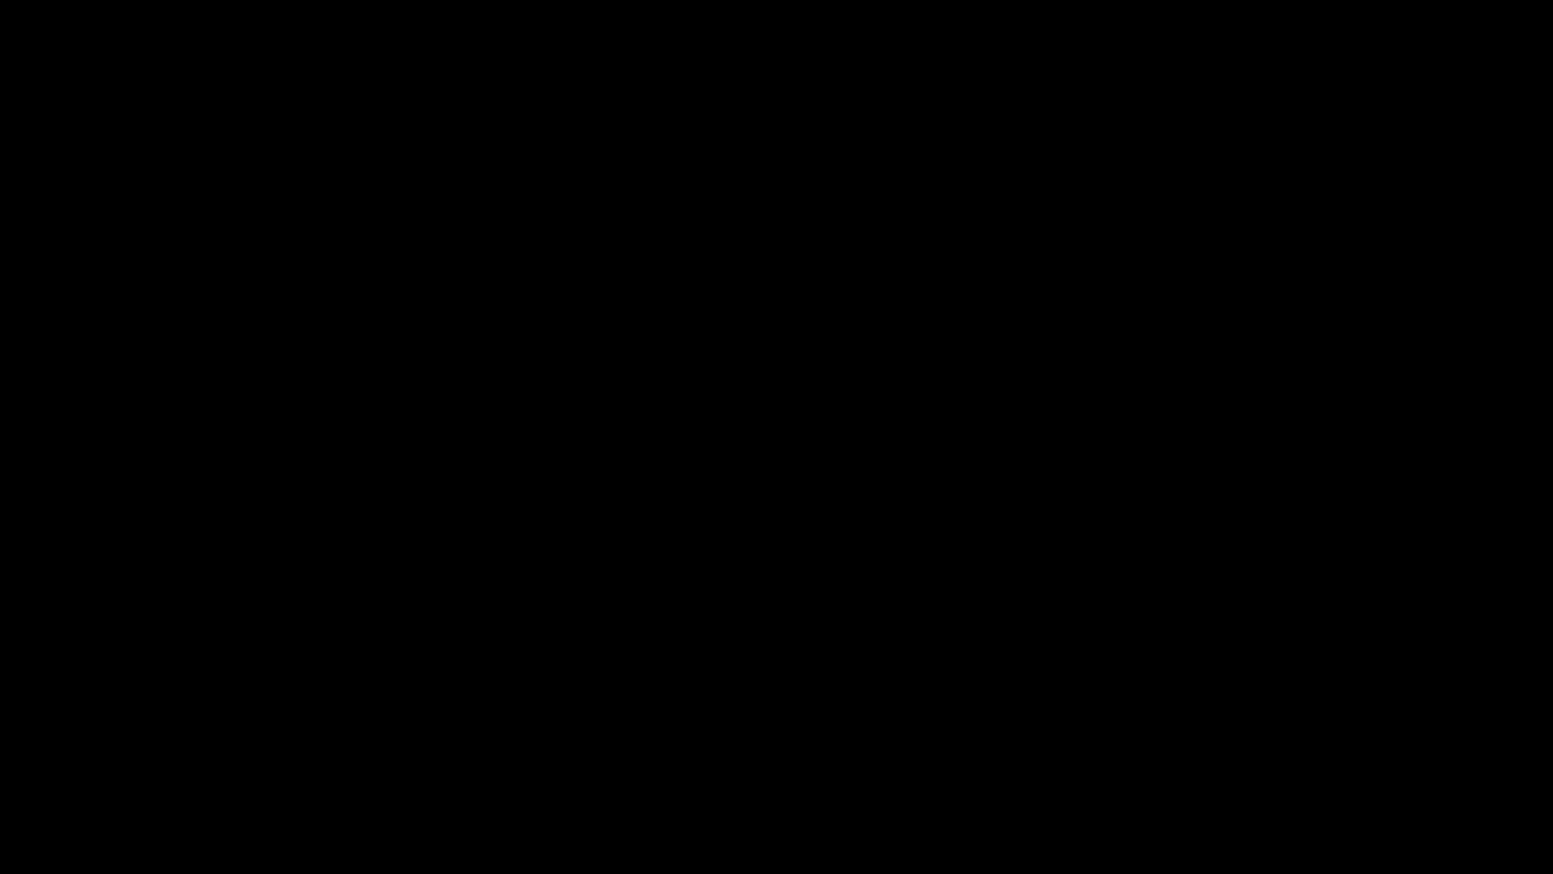
scroll(1412, 470, "down", 1)
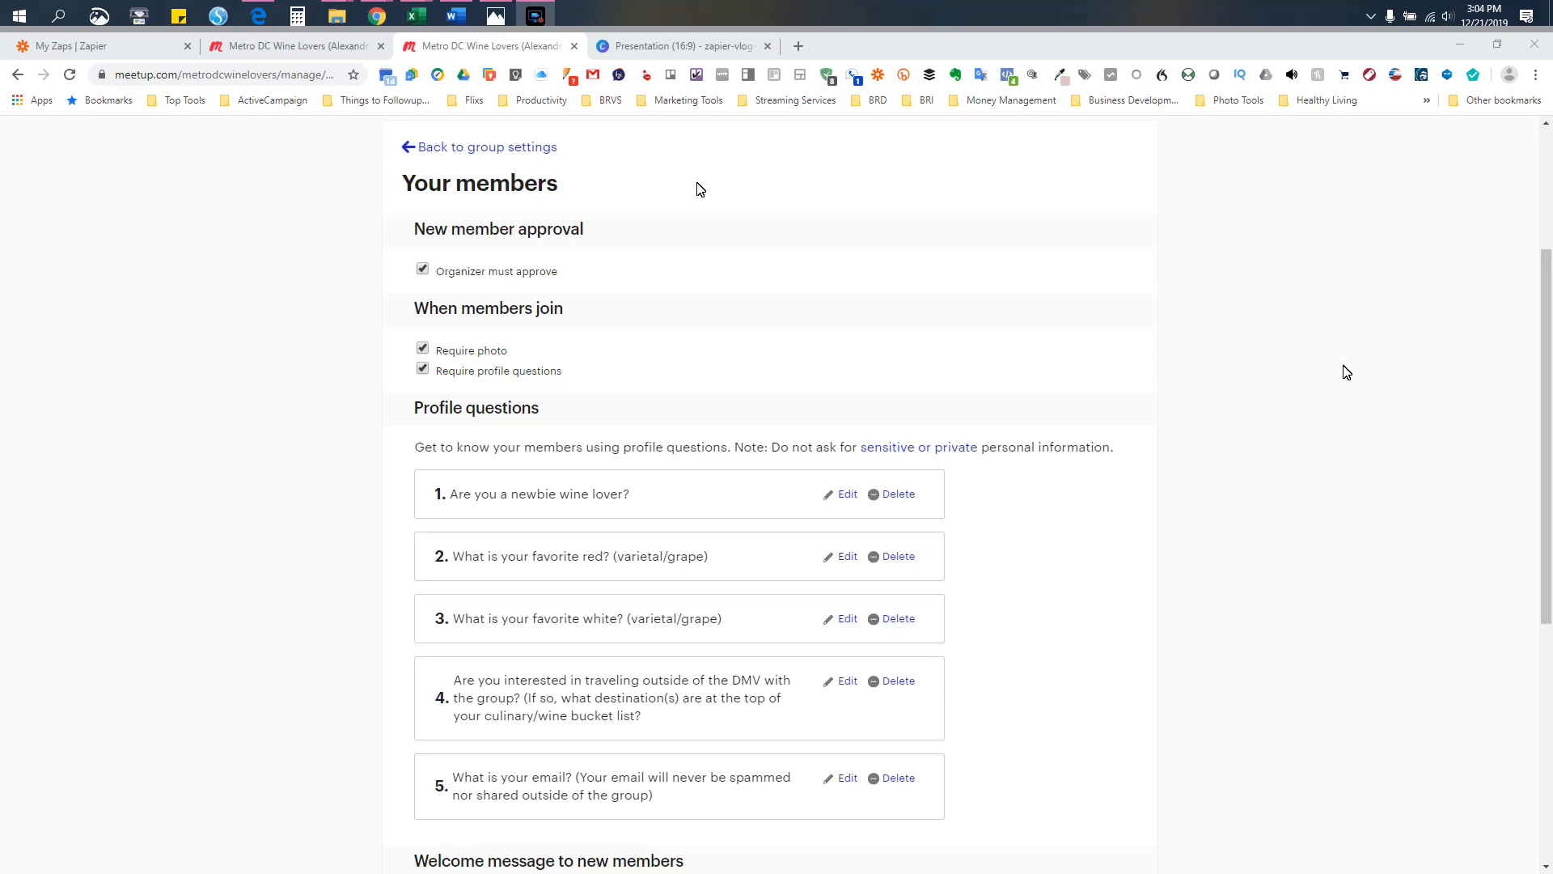
- Switch to Zapier's dashboard and choose Meetup as the app to connect with ActiveCampaign
left_click(134, 65)
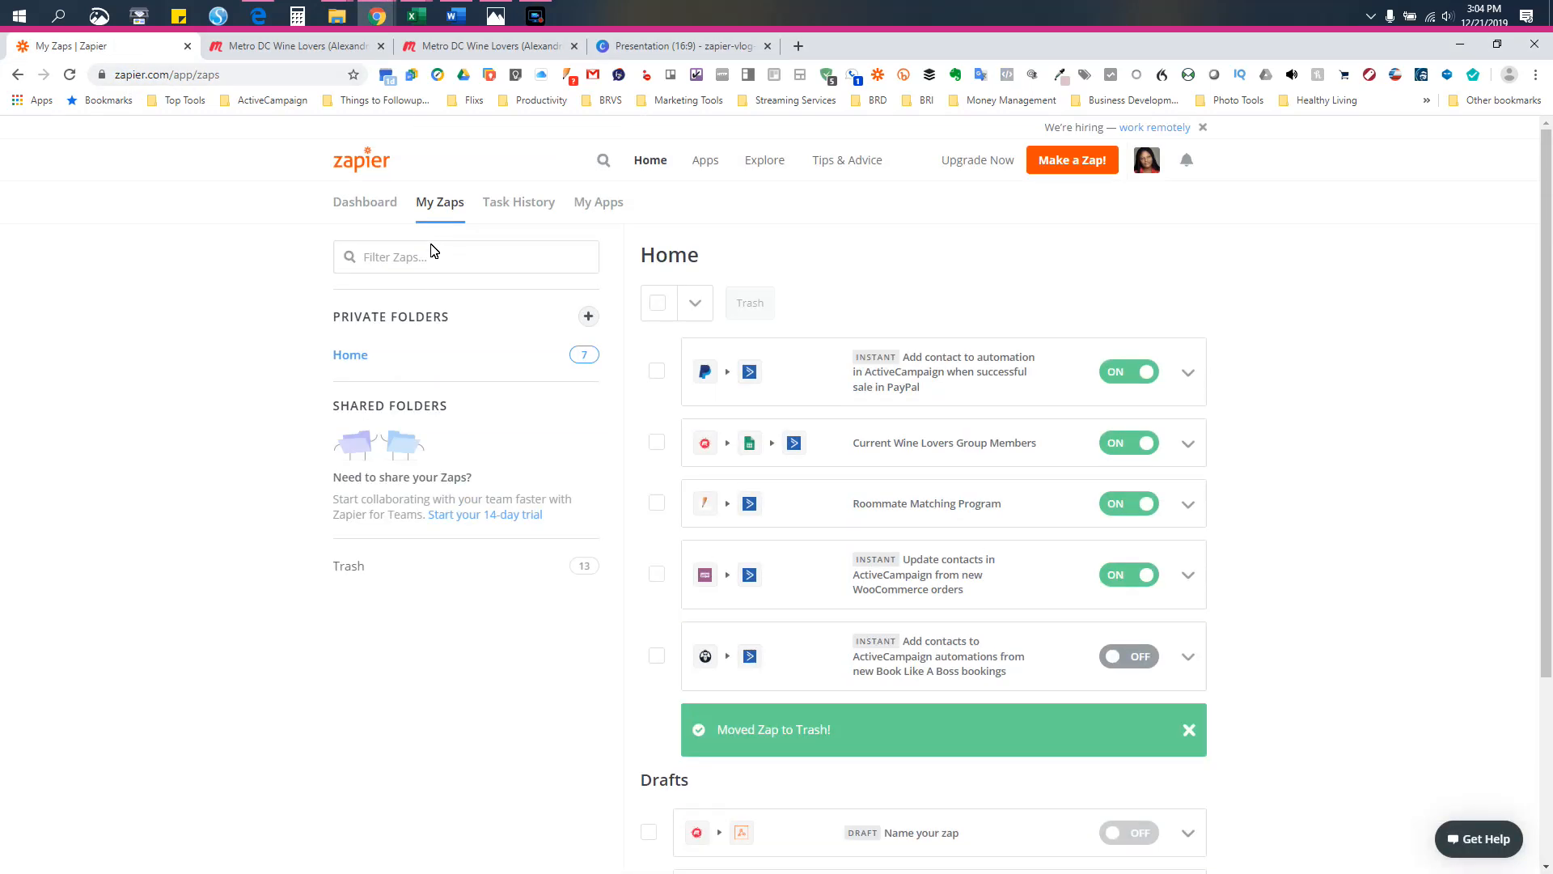
left_click(352, 206)
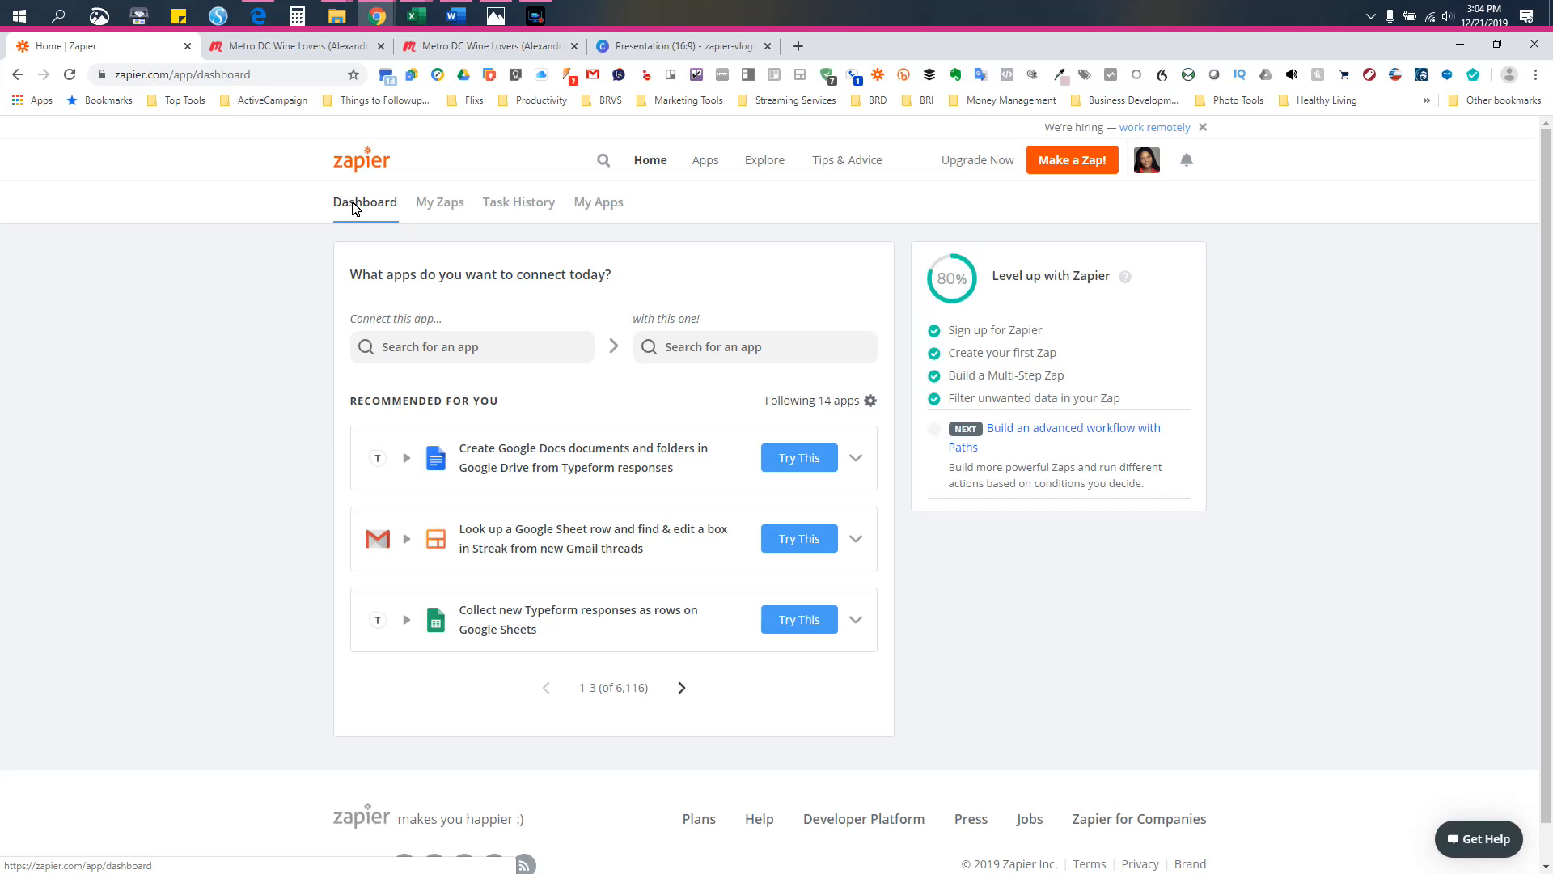
left_click(483, 352)
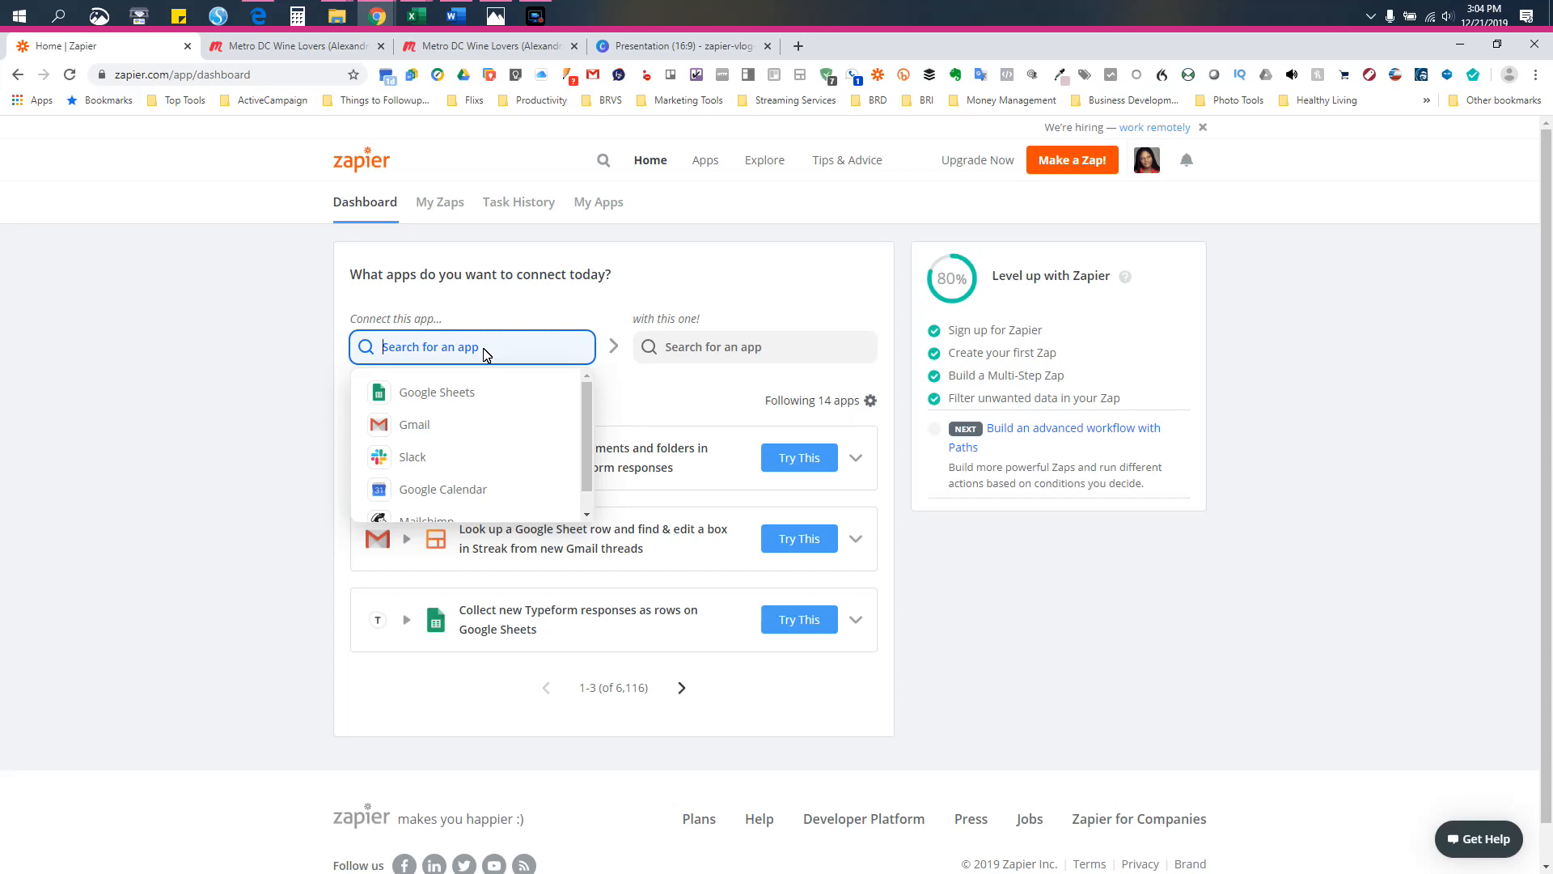
type("meetu")
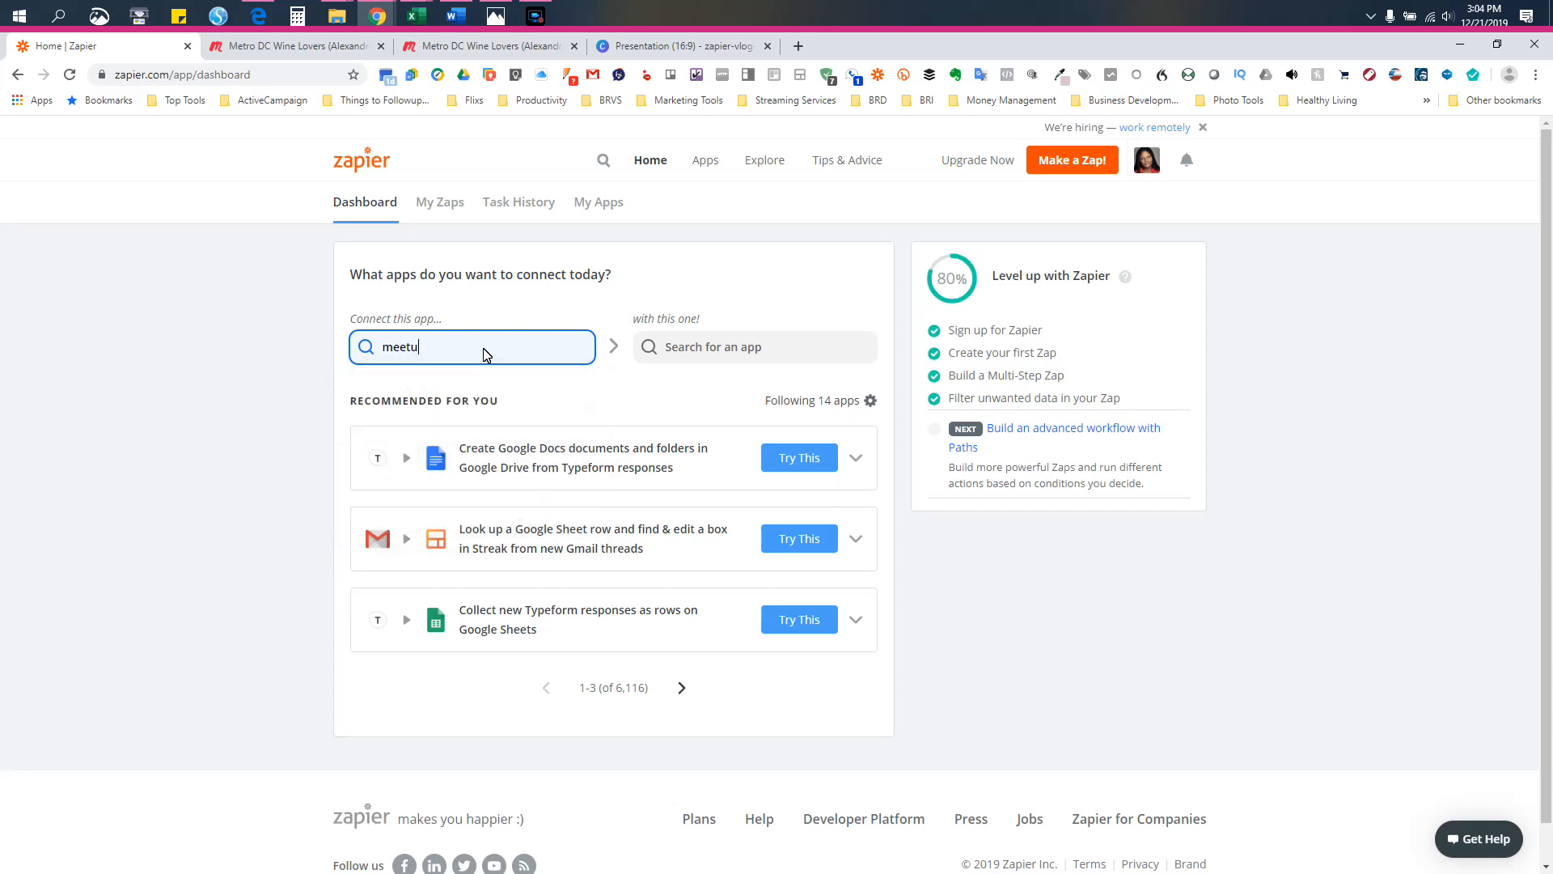
left_click(479, 383)
left_click(687, 353)
type("acti")
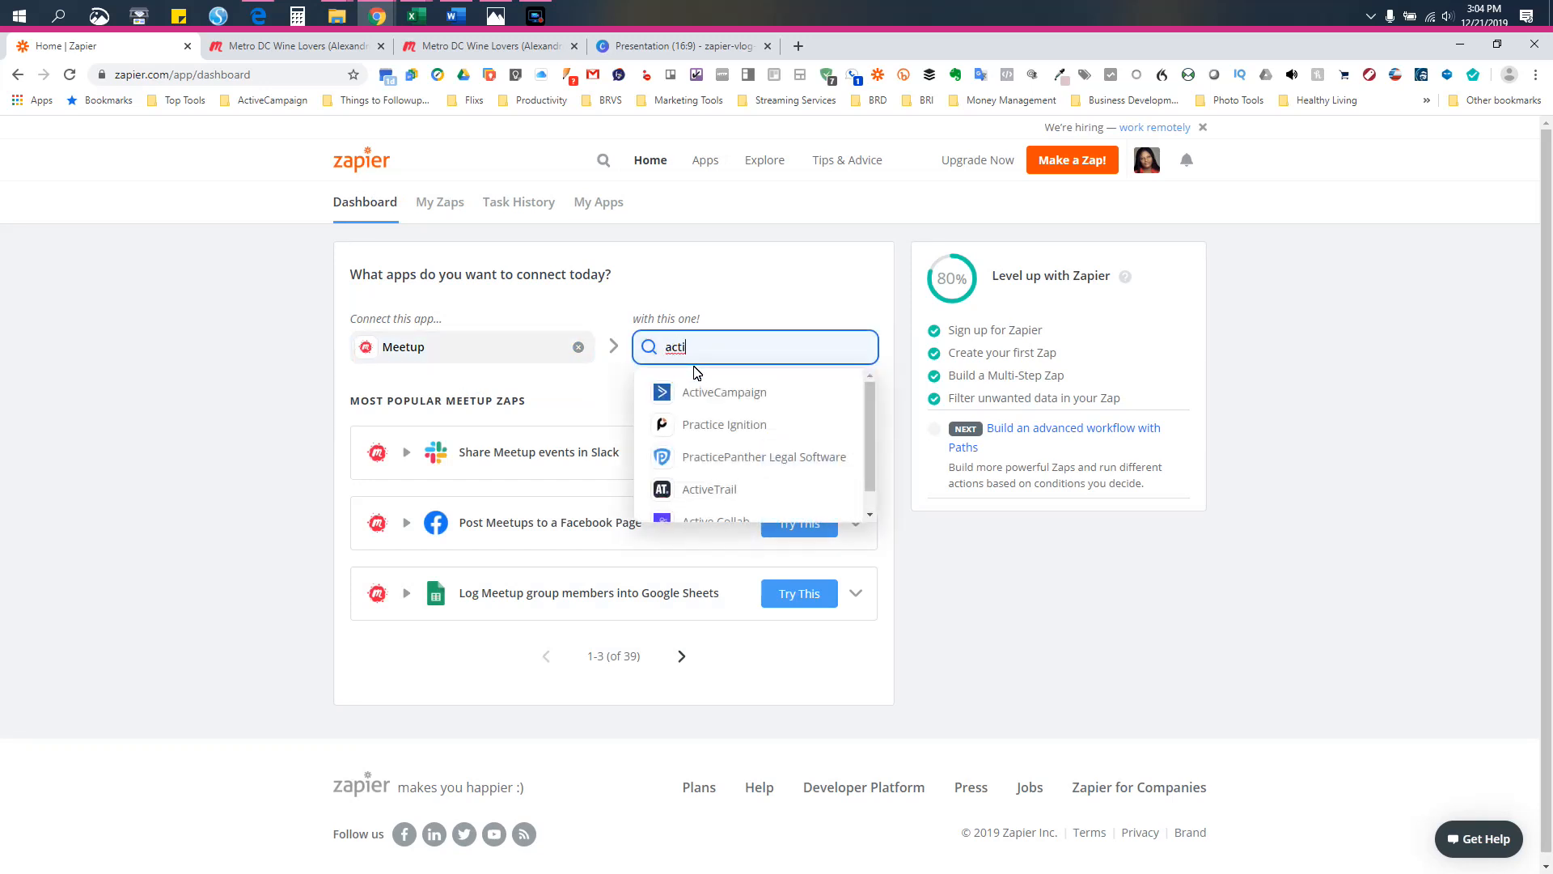
left_click(694, 390)
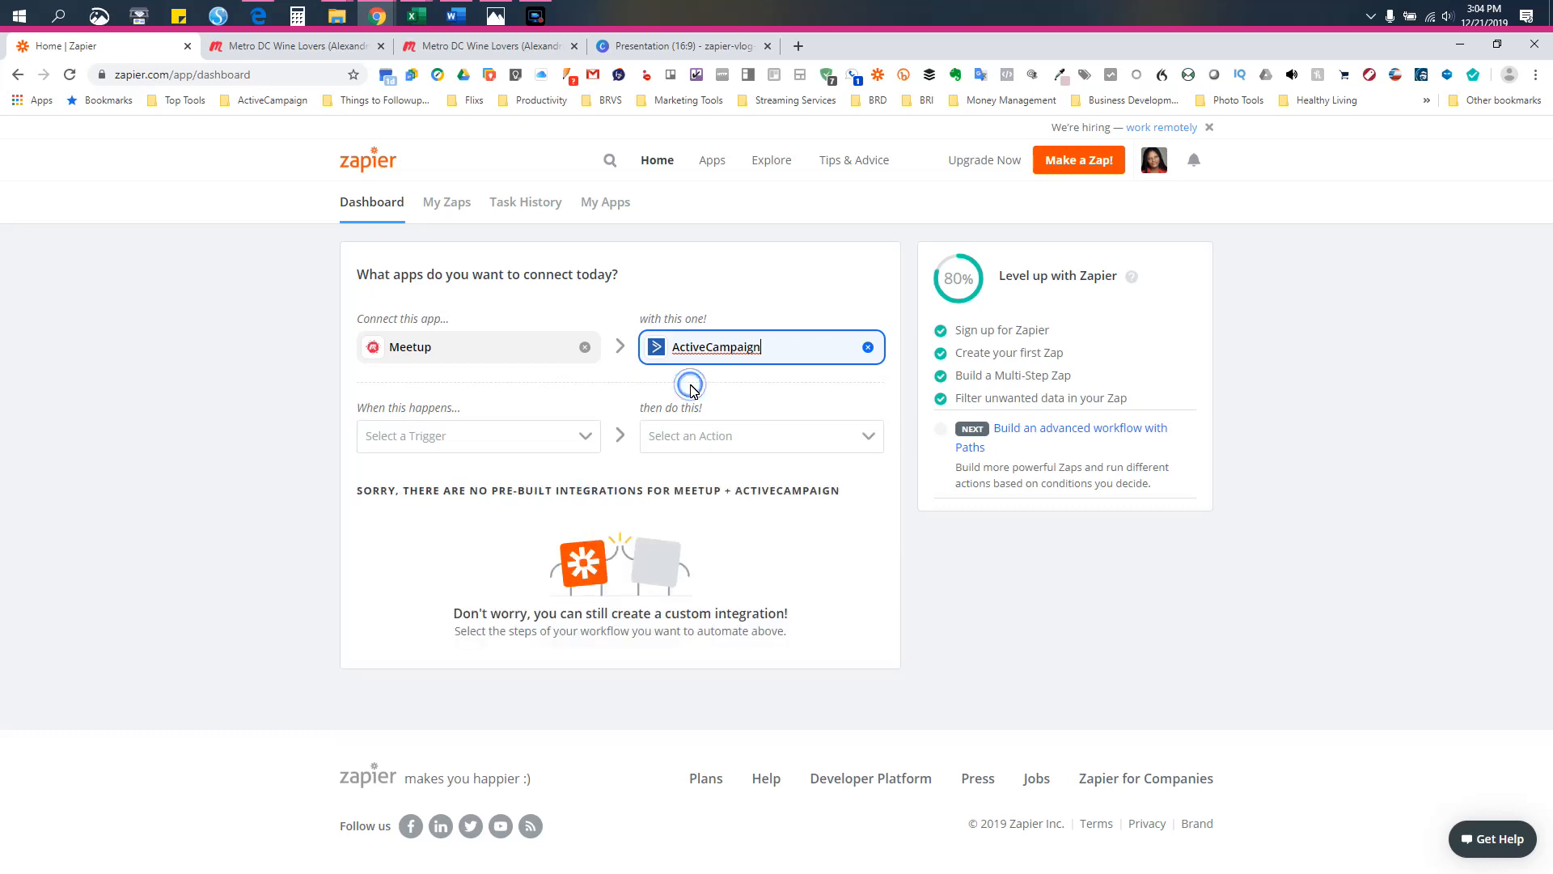
- Create a zap from the suggestion using the New Group Member trigger and the Create/Update Contact action
left_click(560, 445)
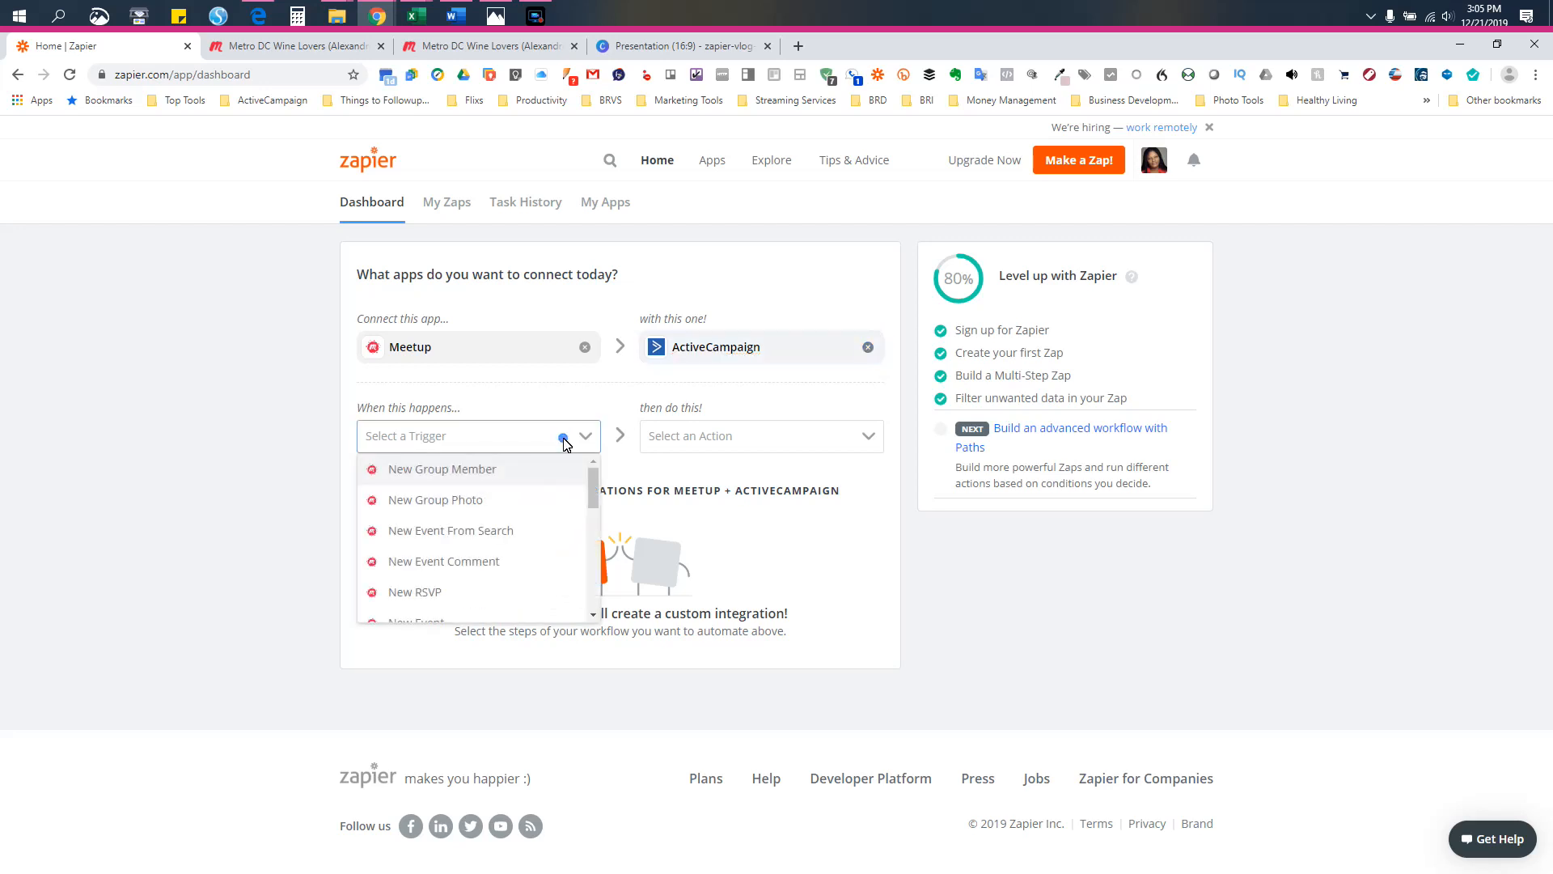
left_click(526, 468)
left_click(781, 437)
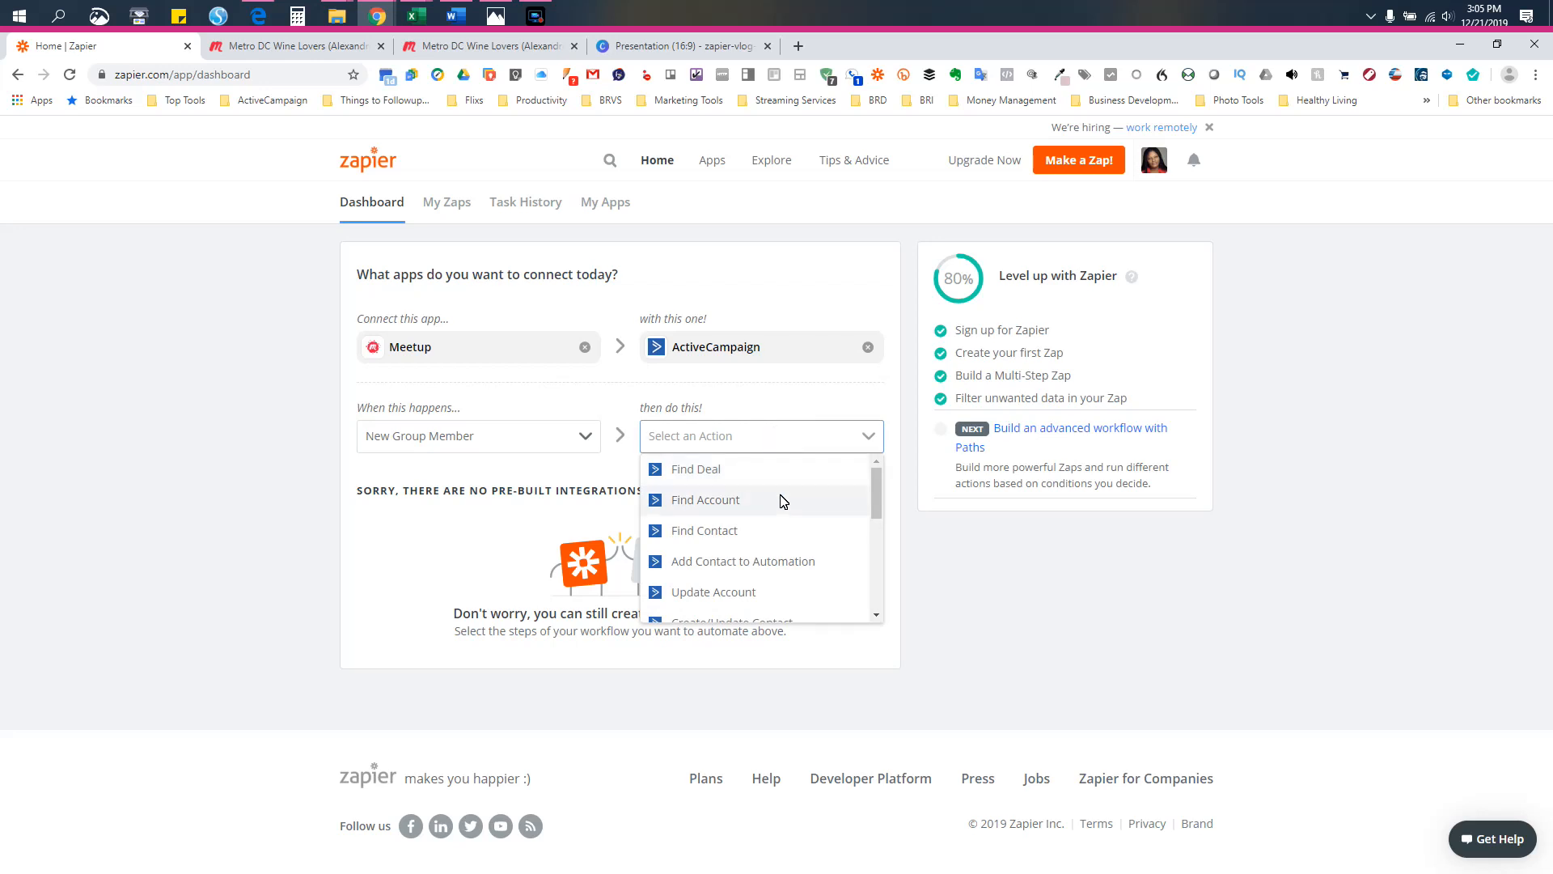
scroll(782, 502, "down", 1)
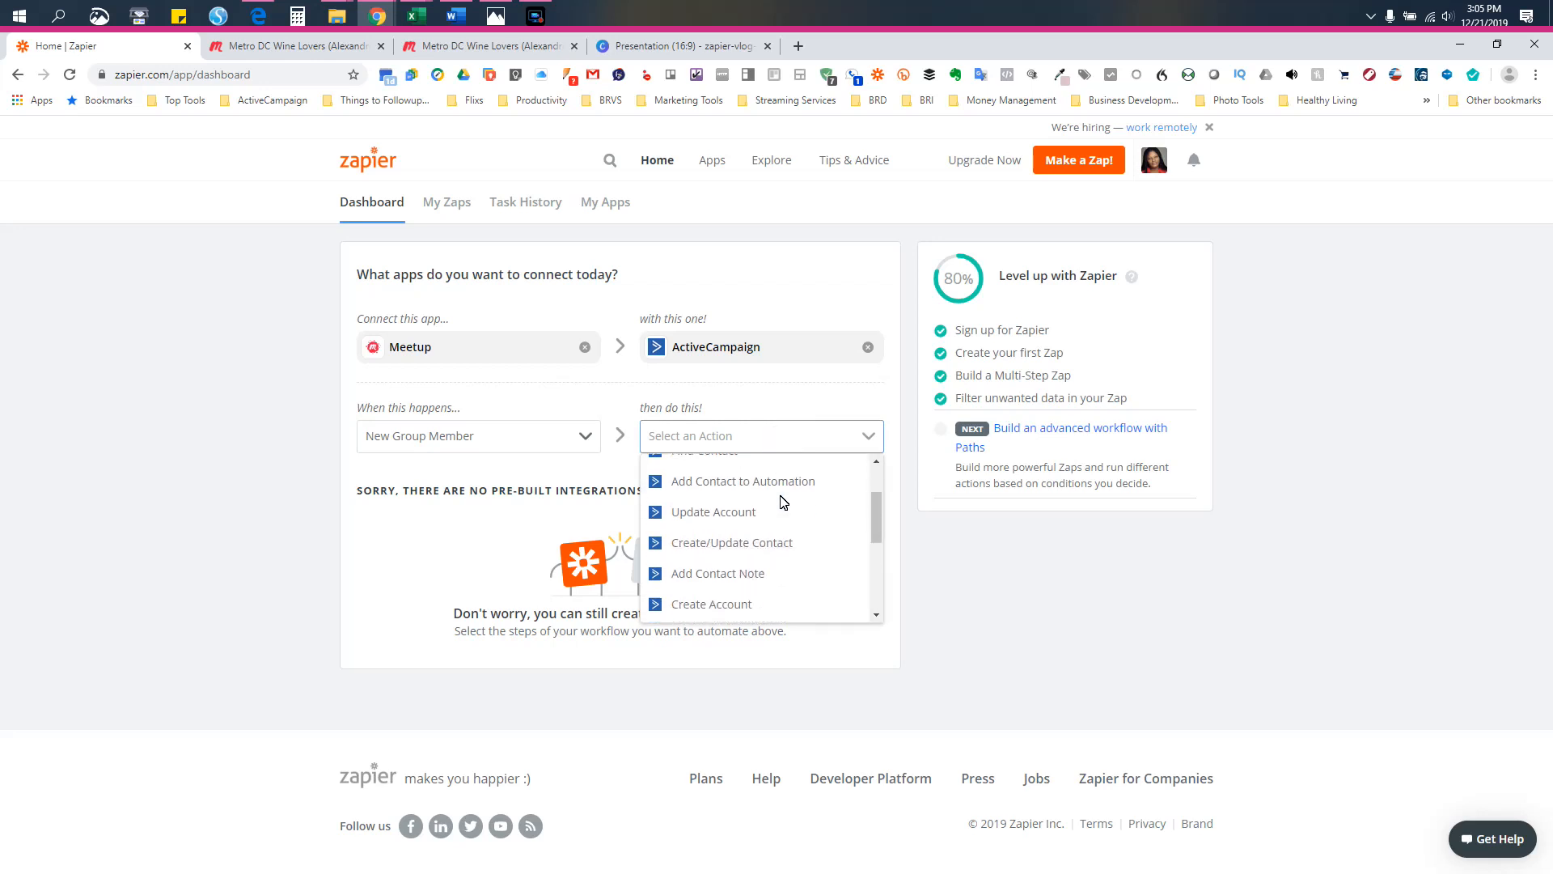
left_click(758, 542)
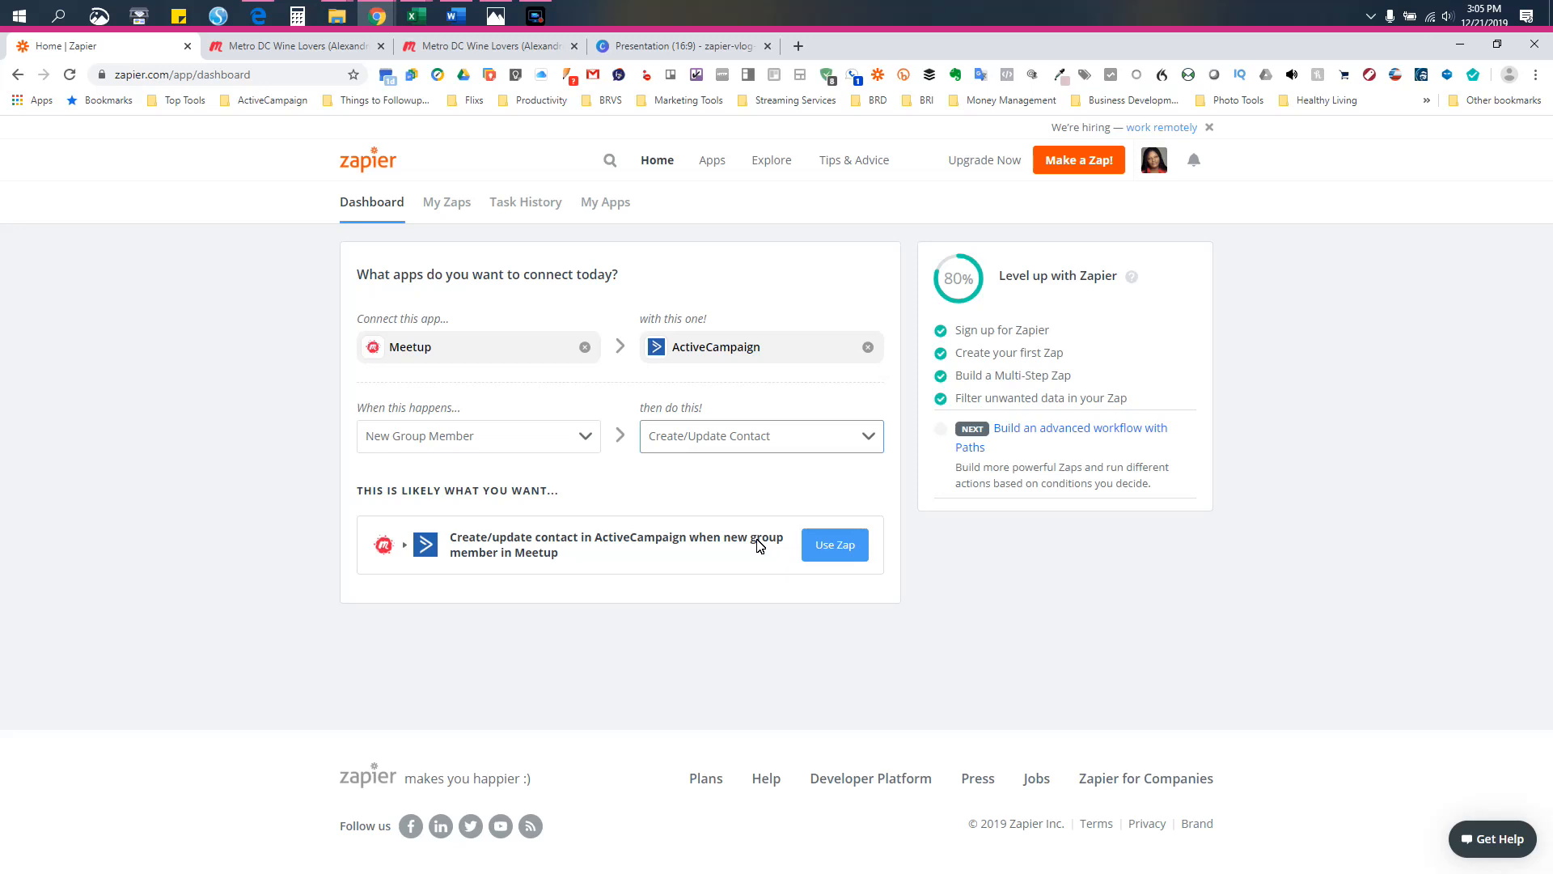
left_click(822, 547)
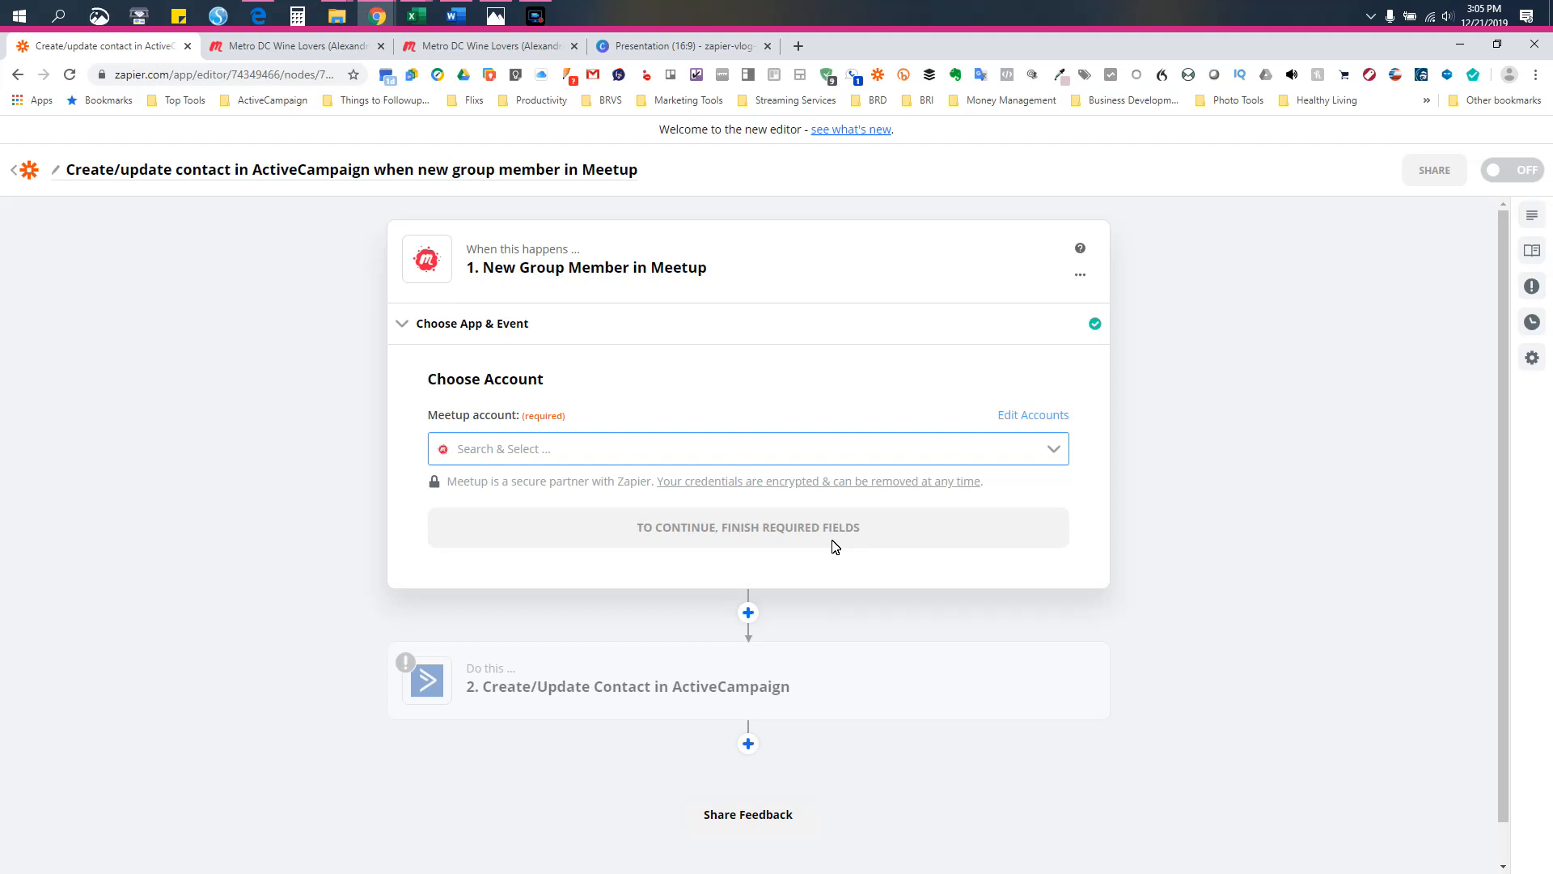
- Assign the existing Meetup account to the trigger and set its group to Metro DC Wine Lovers
left_click(1056, 449)
left_click(874, 485)
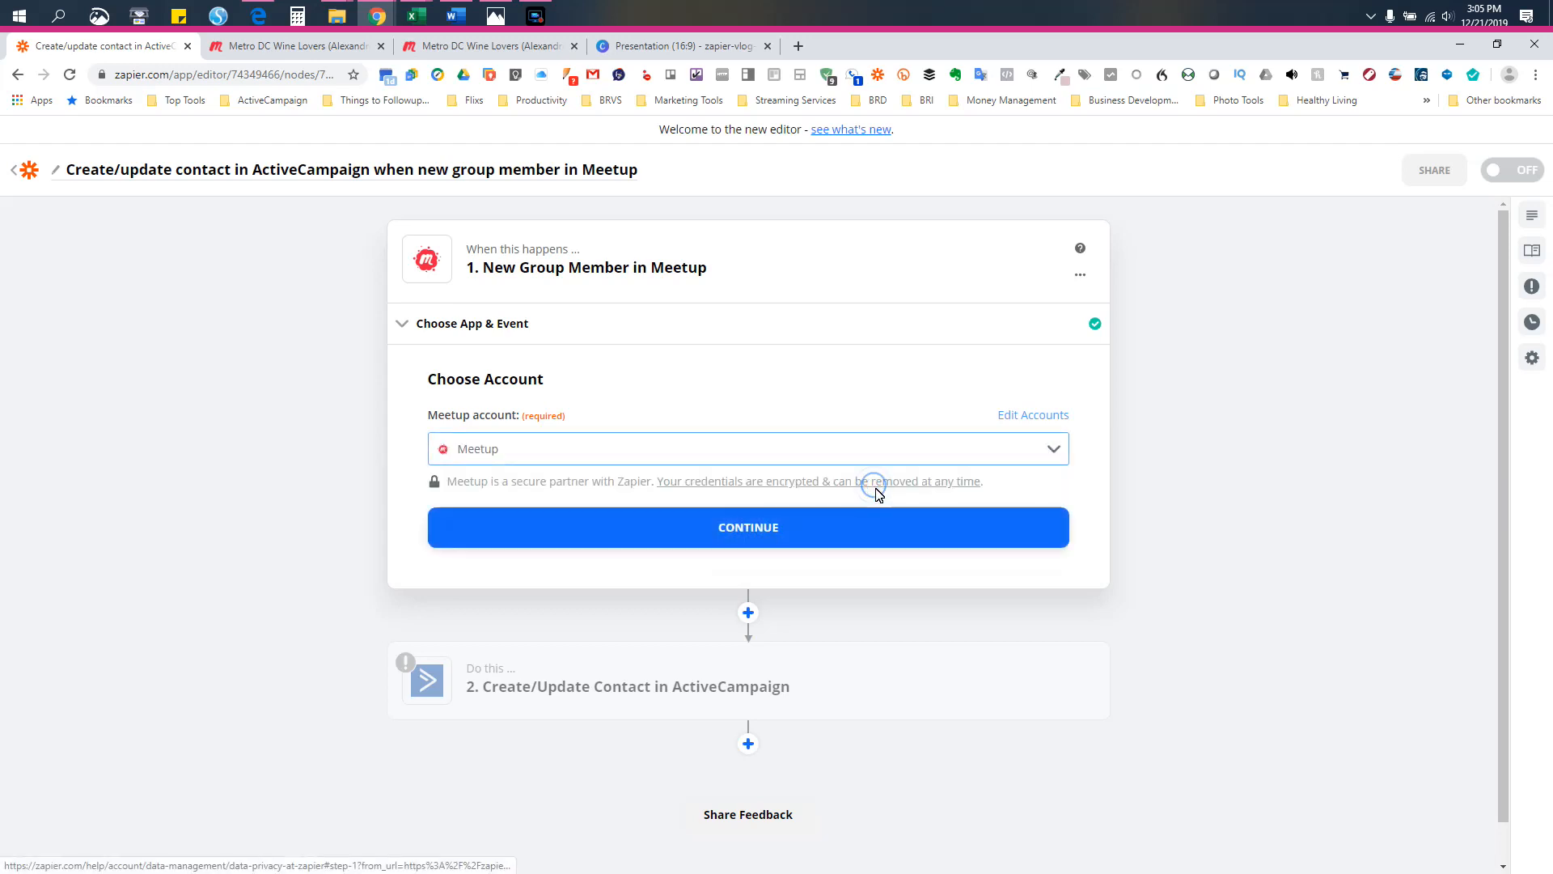
left_click(861, 535)
left_click(1065, 484)
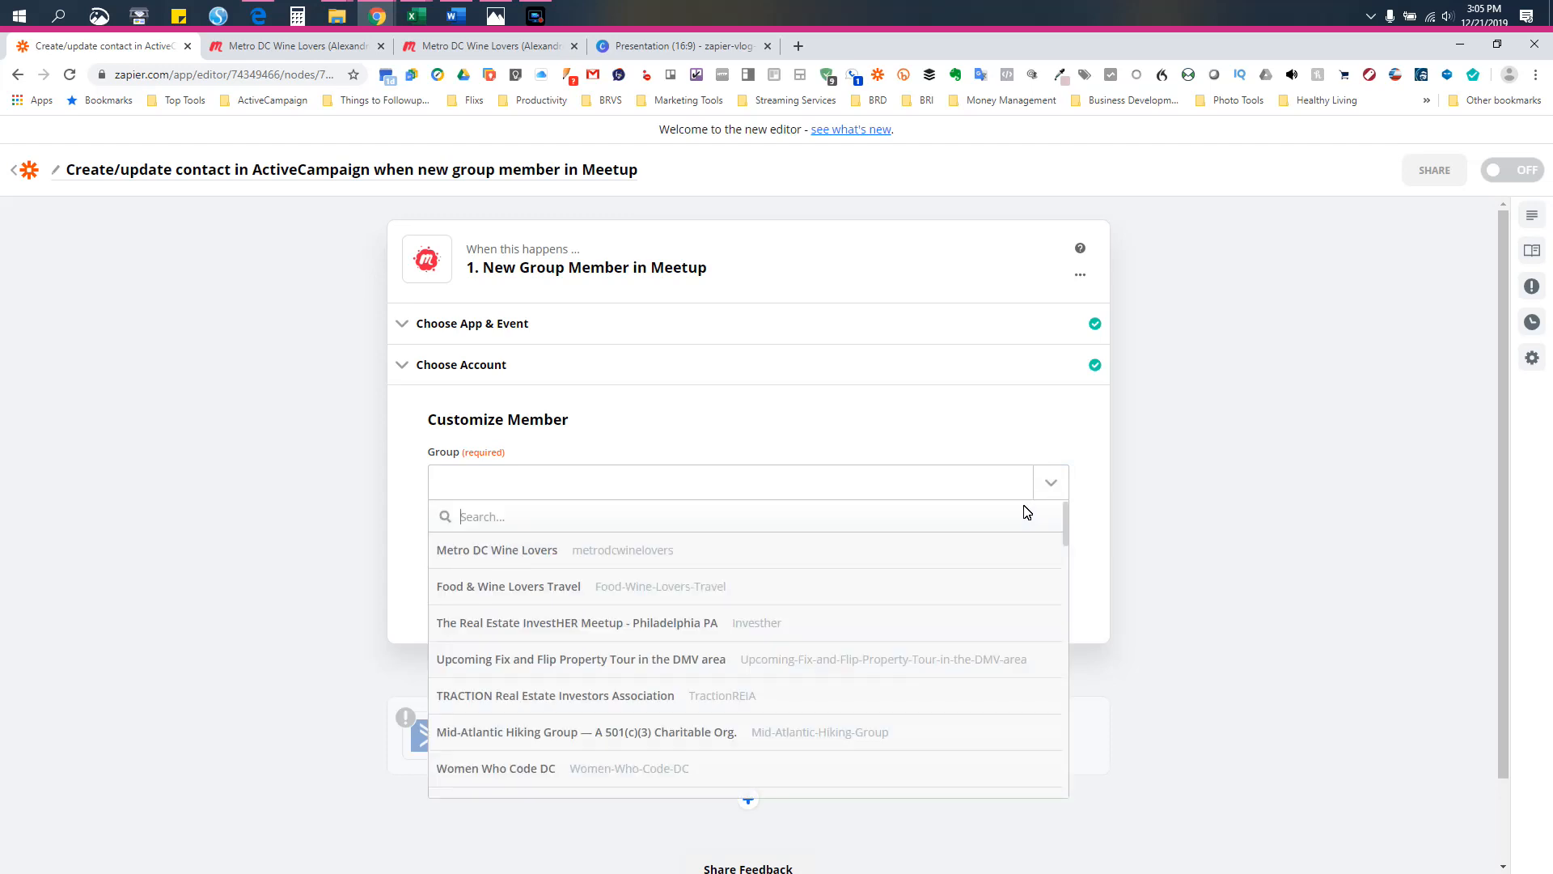
left_click(808, 556)
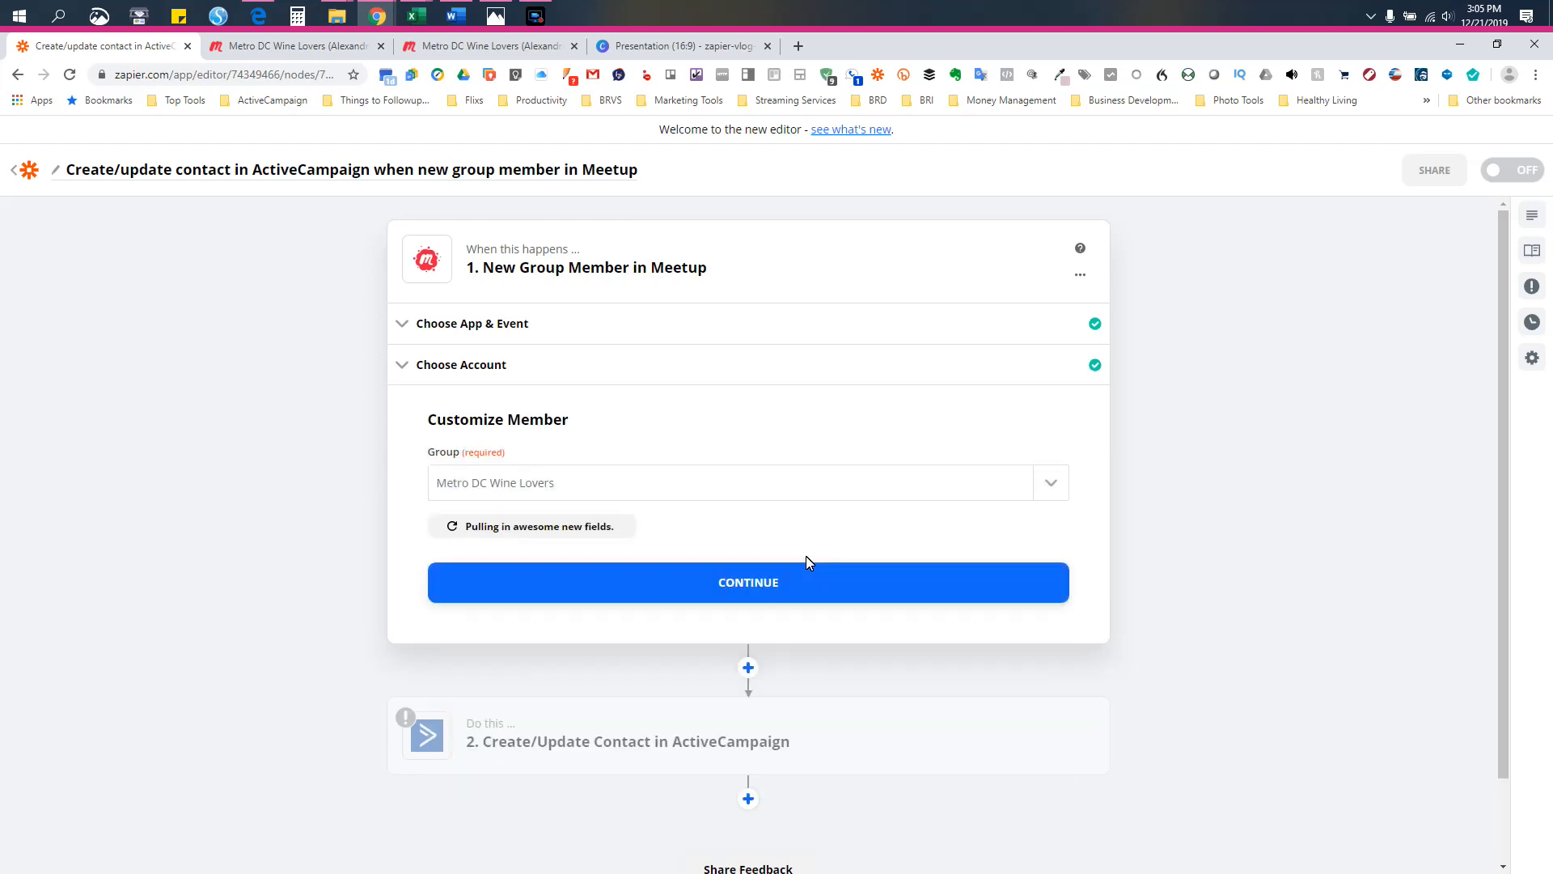
left_click(788, 576)
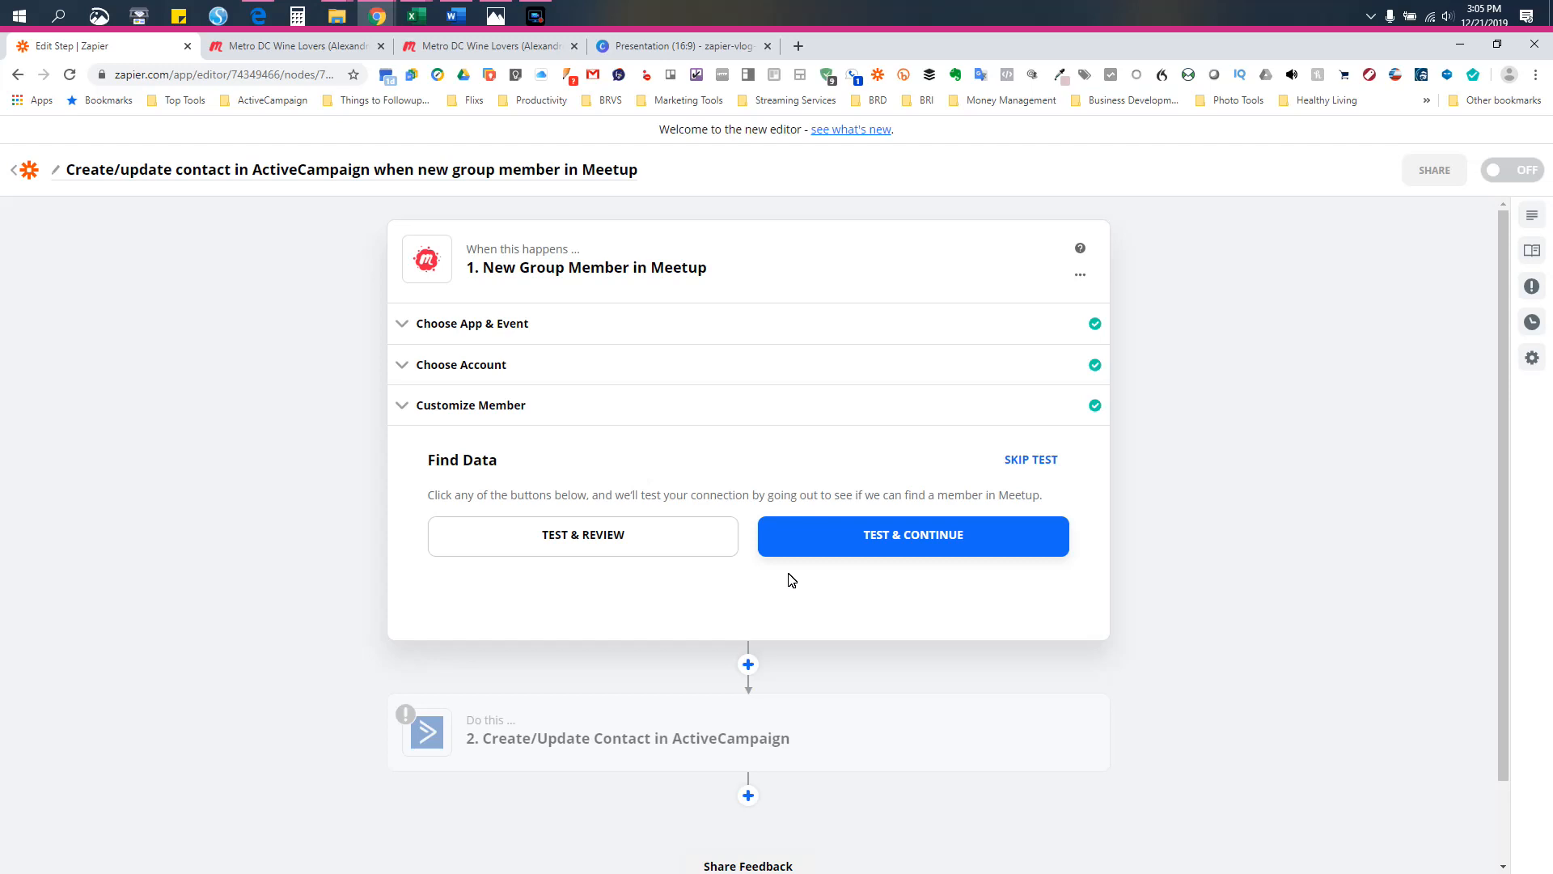
- Test the Meetup trigger and review the Member A sample's data, keeping that sample and finishing the trigger setup
left_click(645, 548)
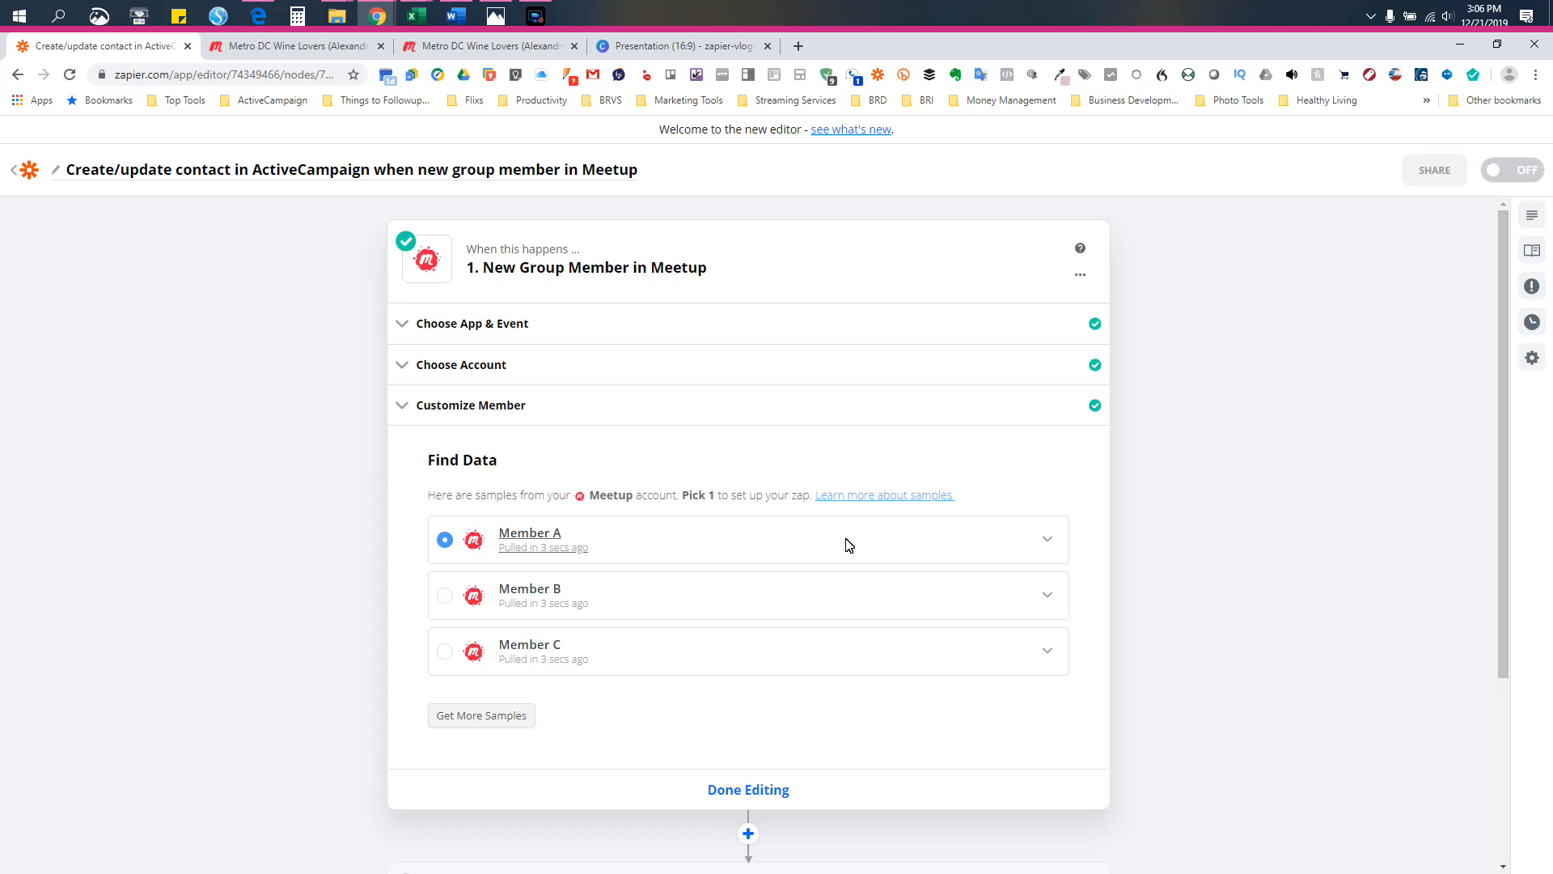
left_click(1041, 540)
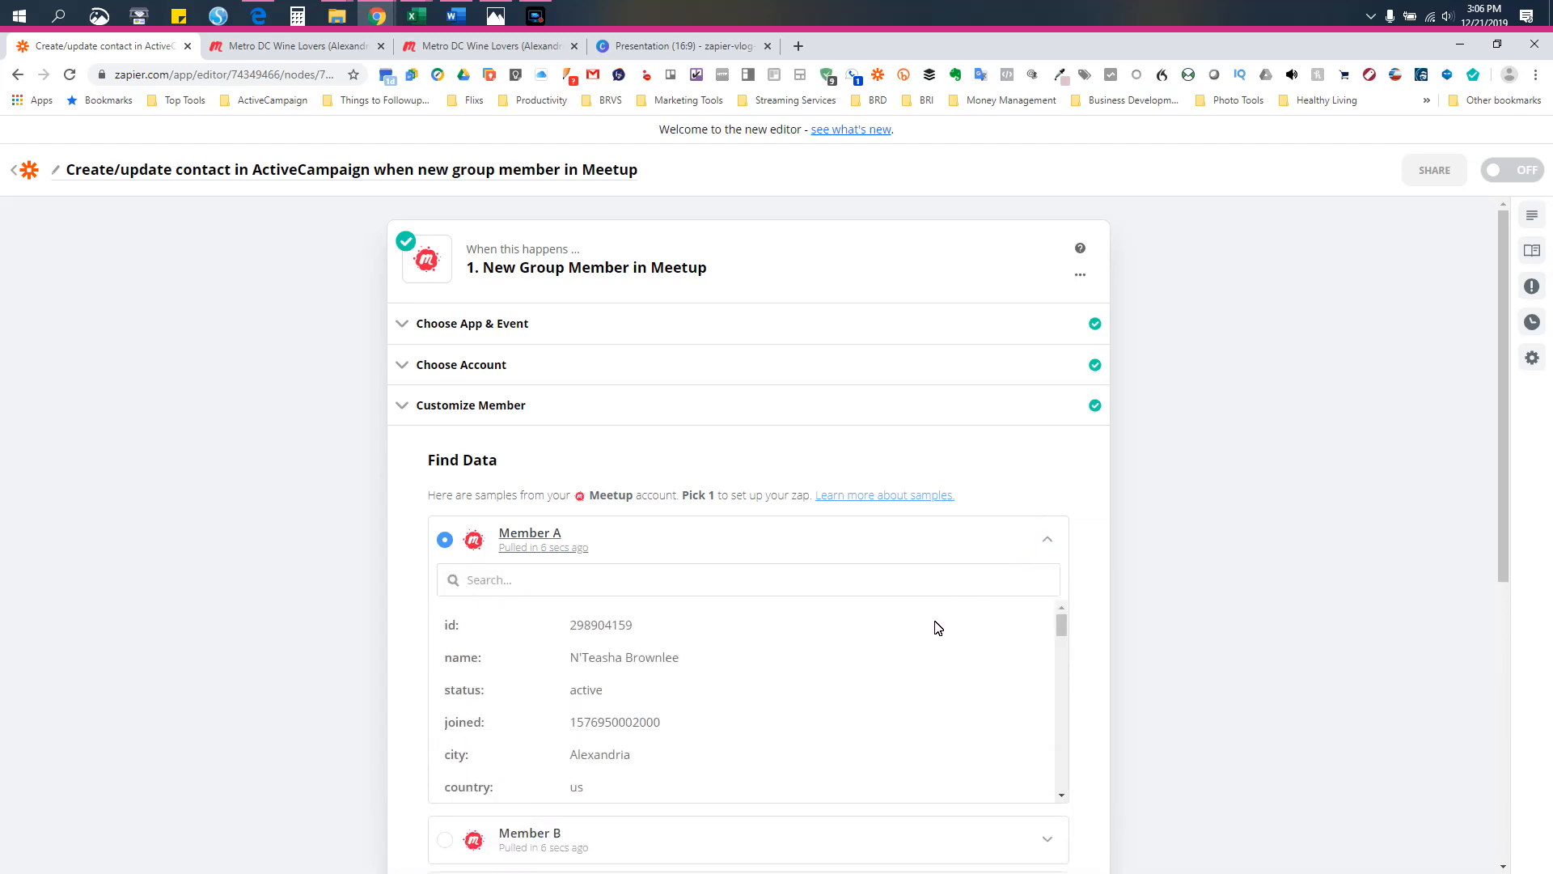
scroll(930, 635, "down", 6)
scroll(931, 635, "down", 5)
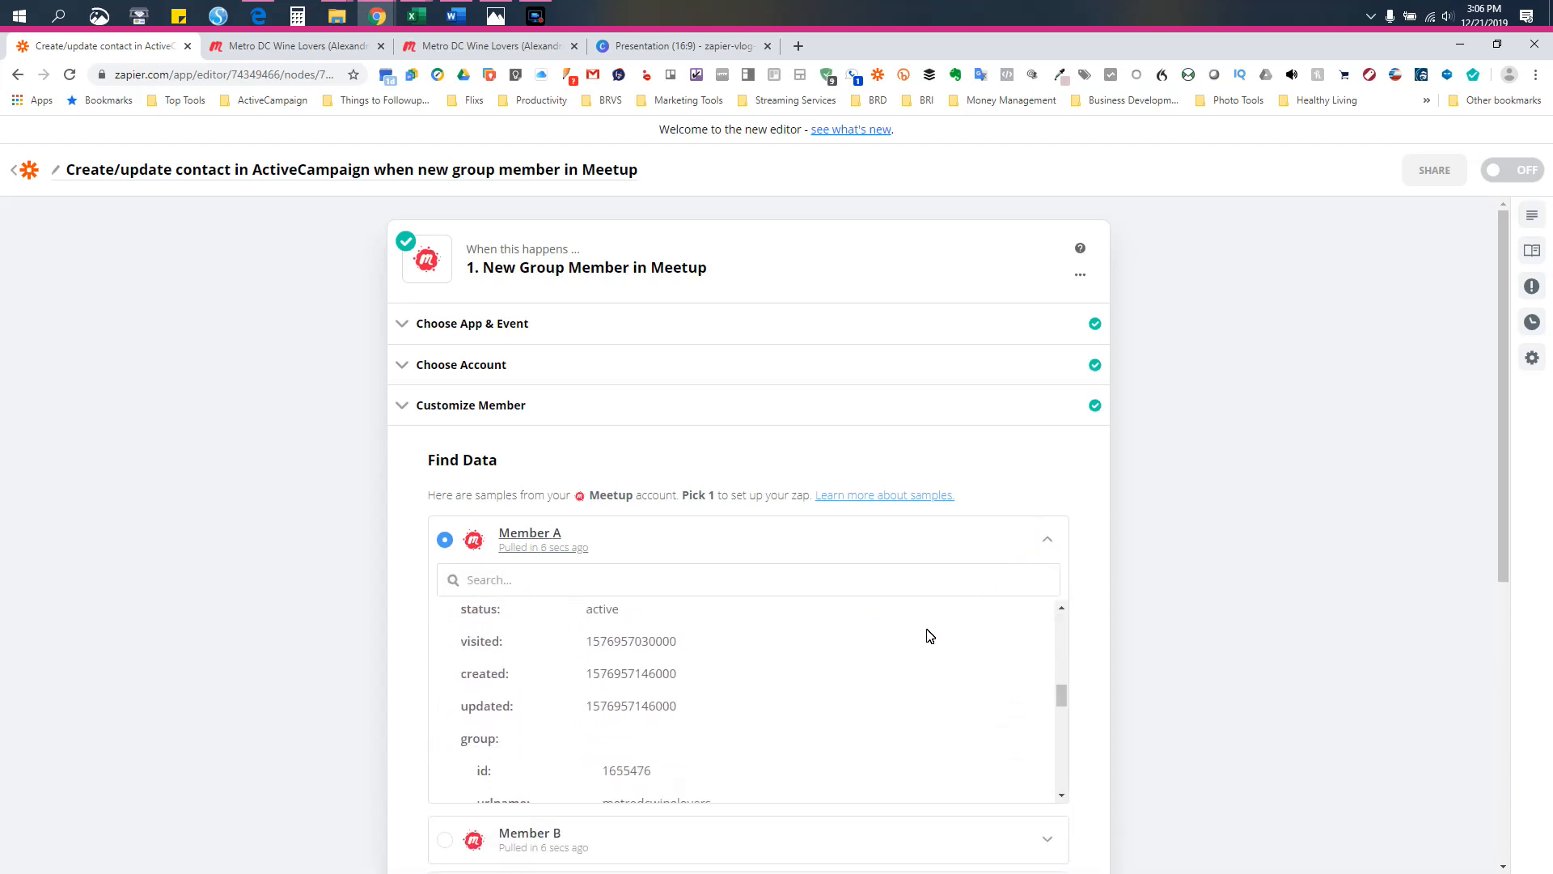
scroll(931, 635, "down", 6)
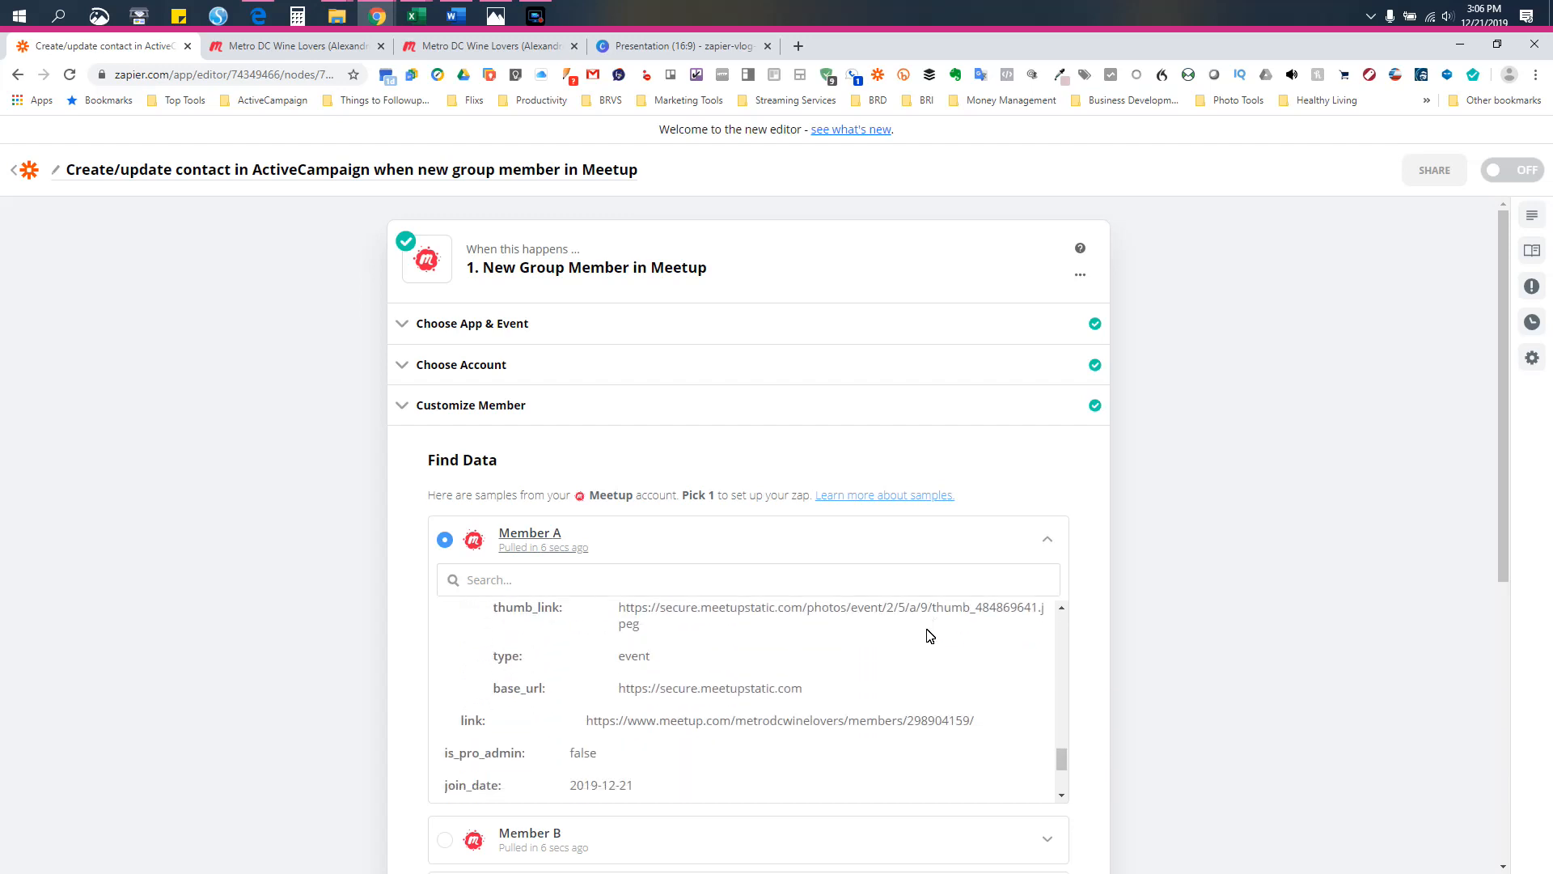
left_click(1045, 539)
scroll(836, 690, "down", 2)
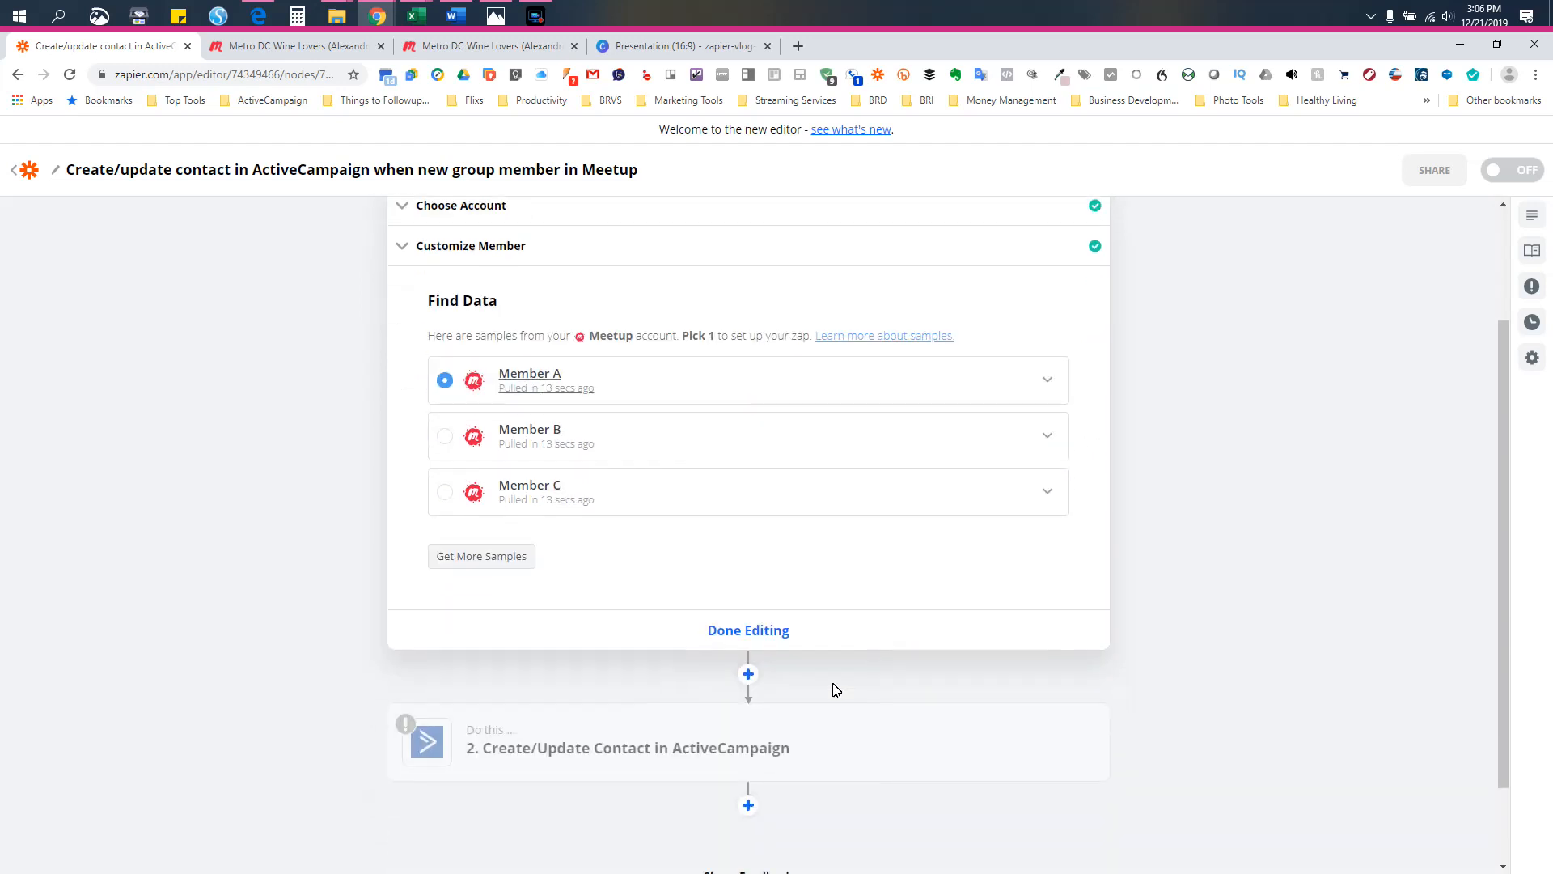
left_click(780, 631)
- Open the Create/Update Contact action for editing and assign the existing ActiveCampaign account to it
mouse_move(851, 407)
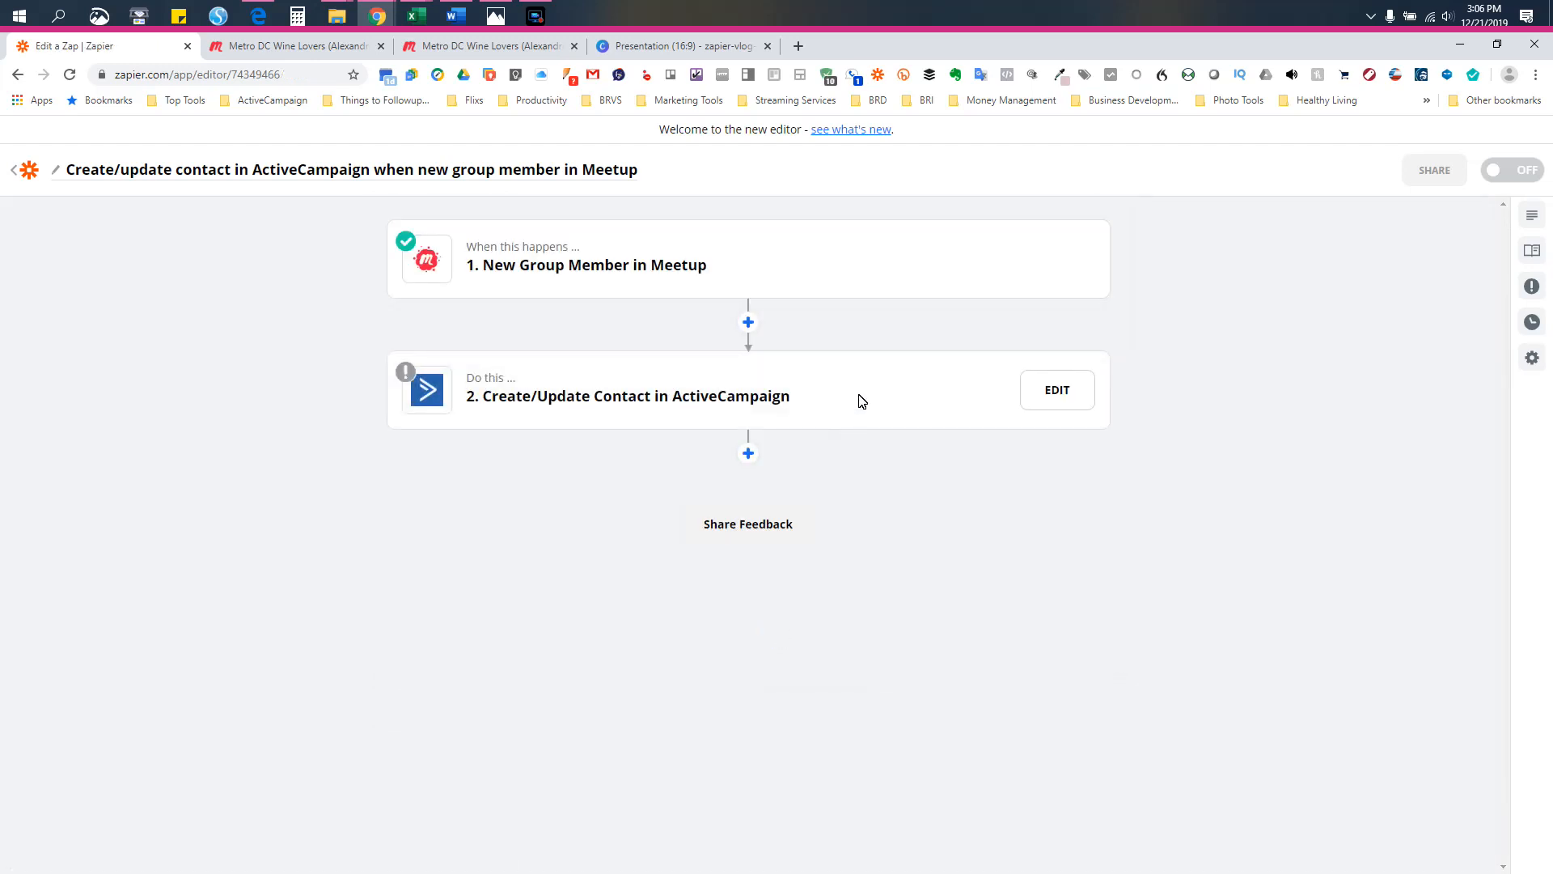
left_click(857, 397)
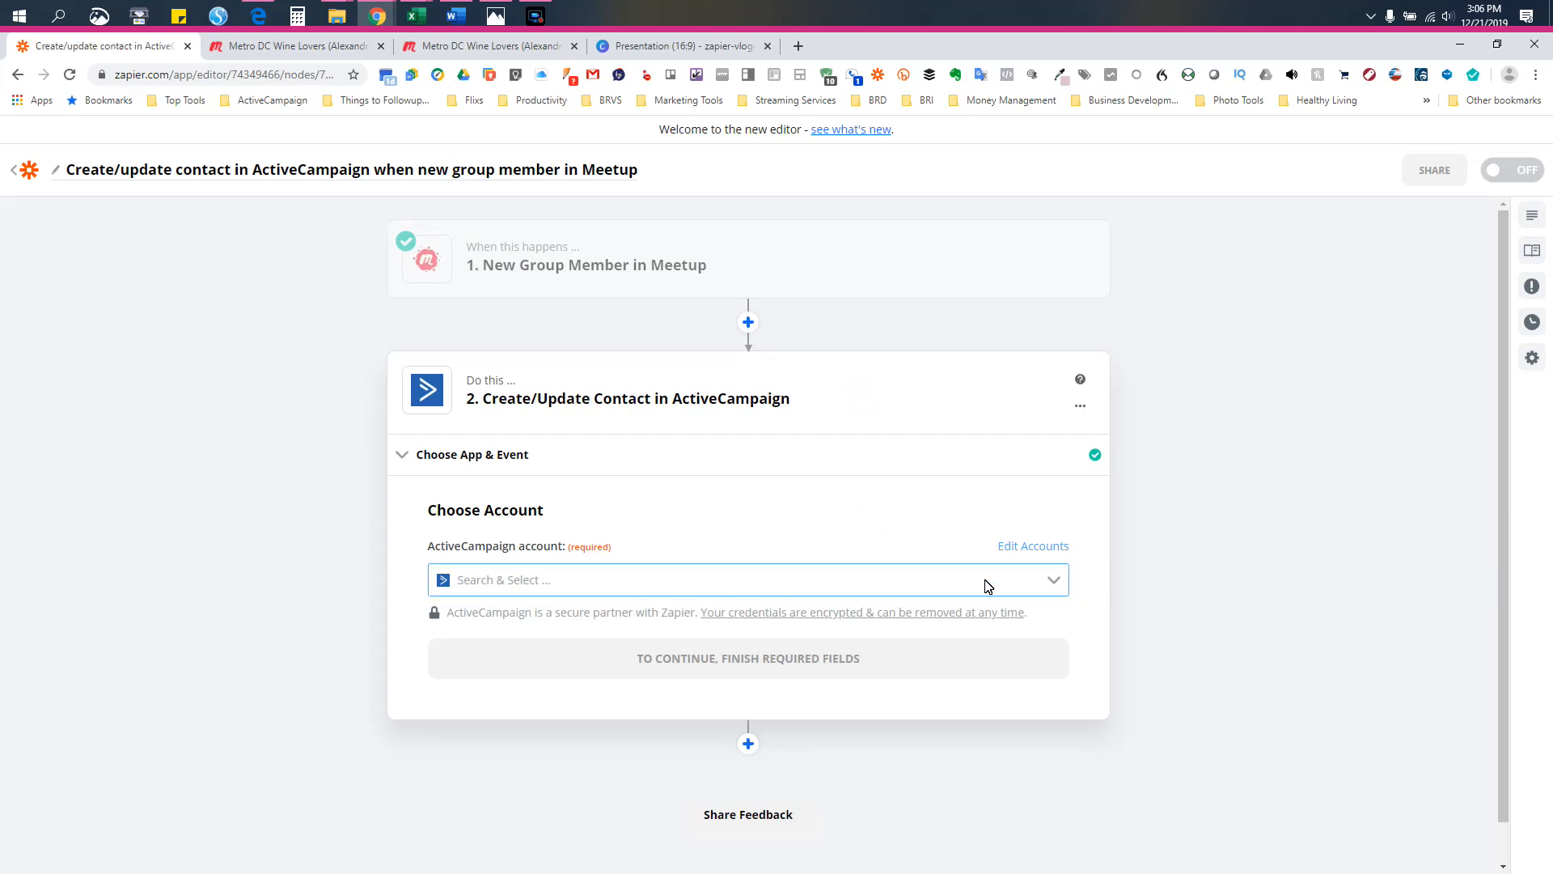
left_click(1050, 585)
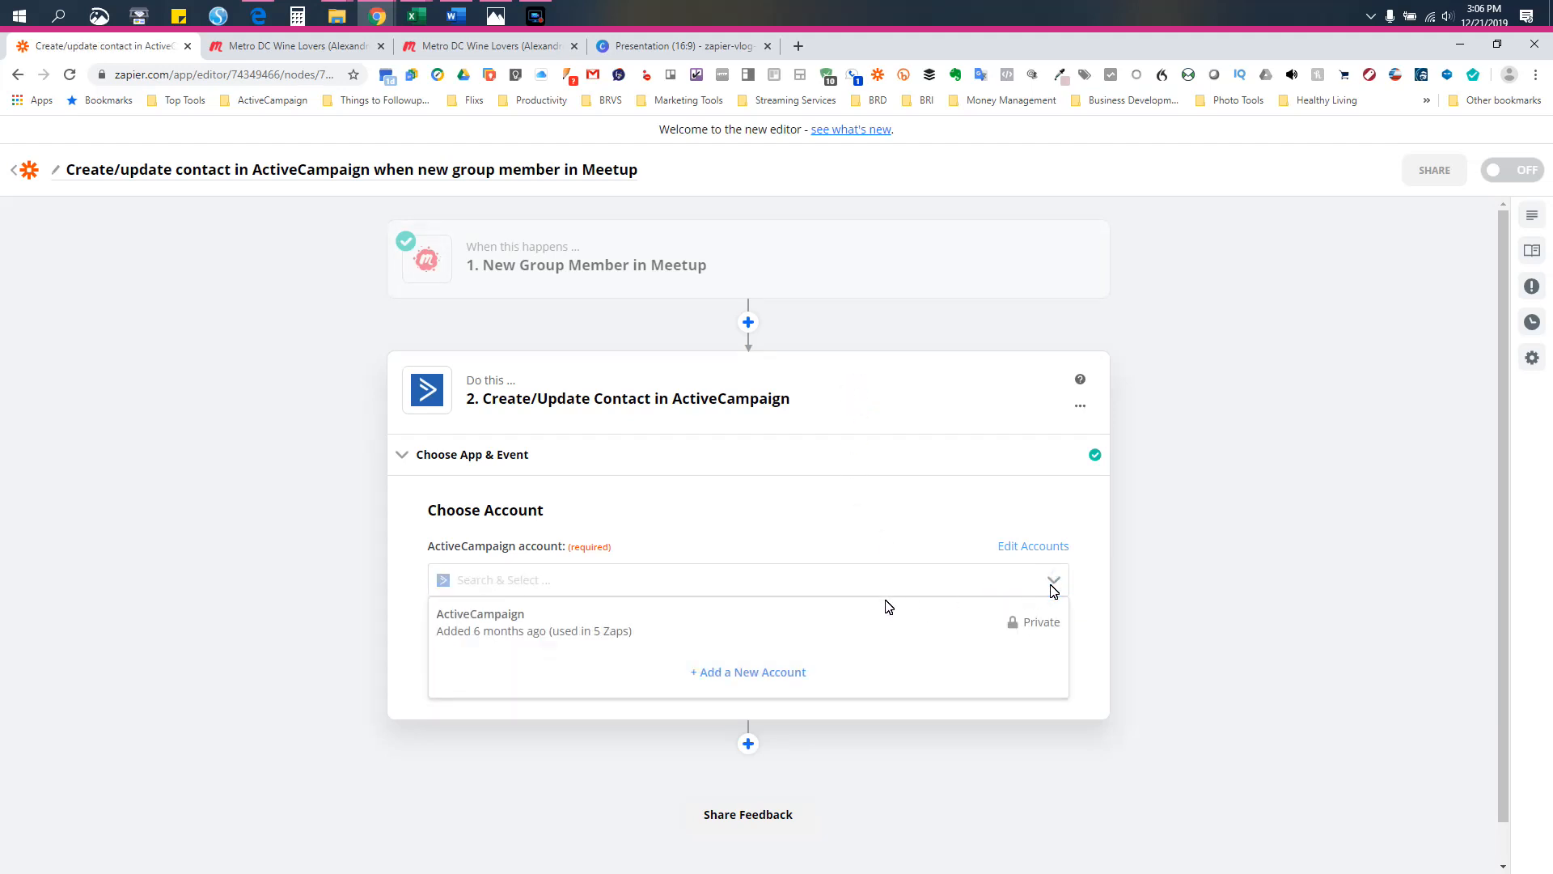
left_click(748, 630)
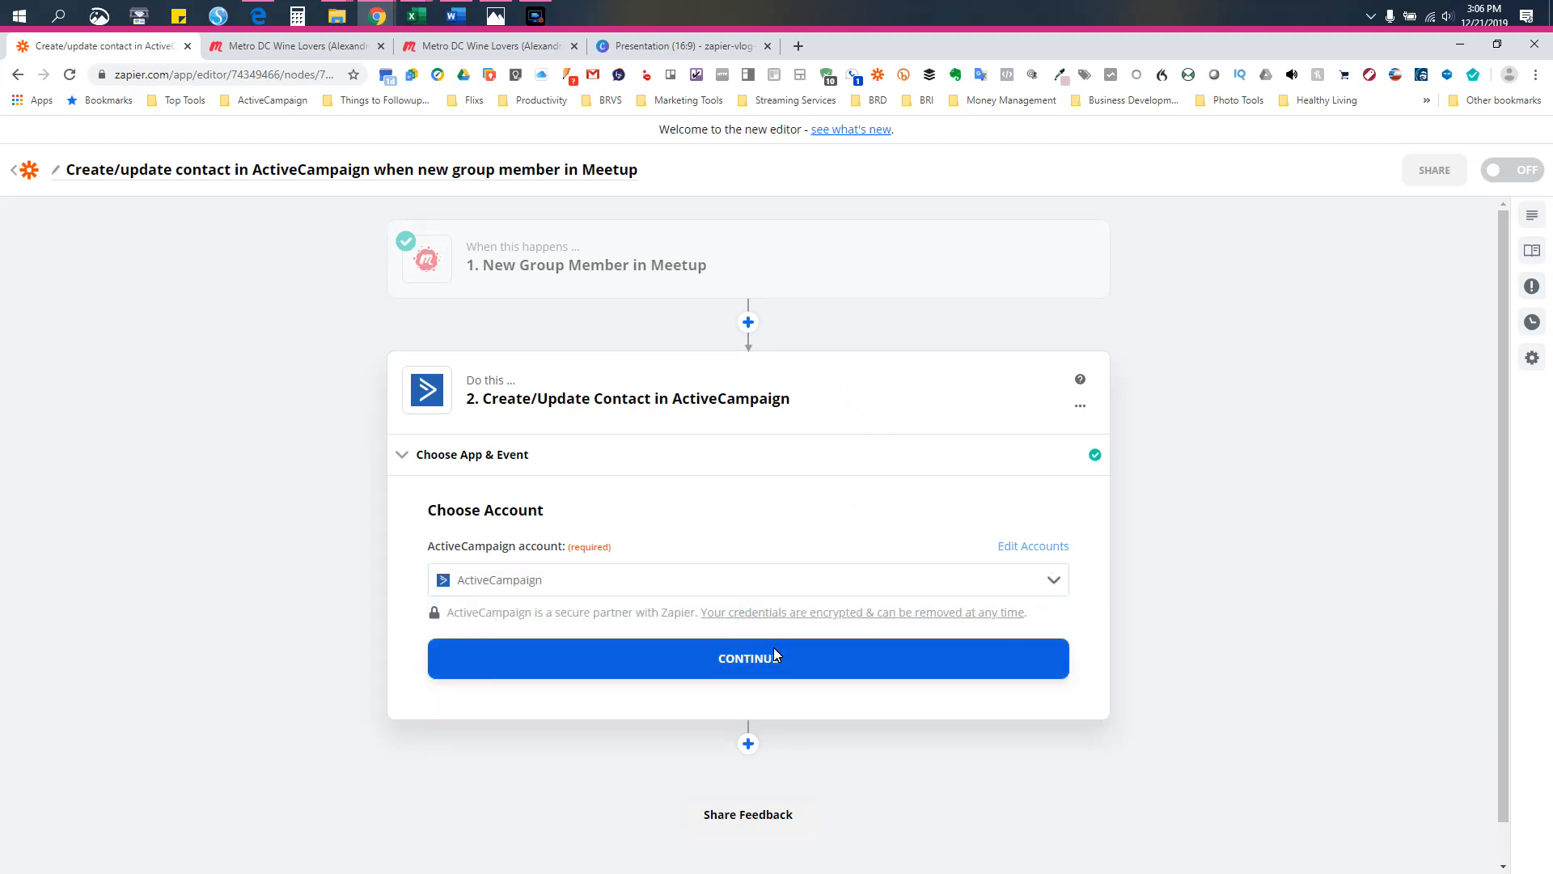
left_click(773, 651)
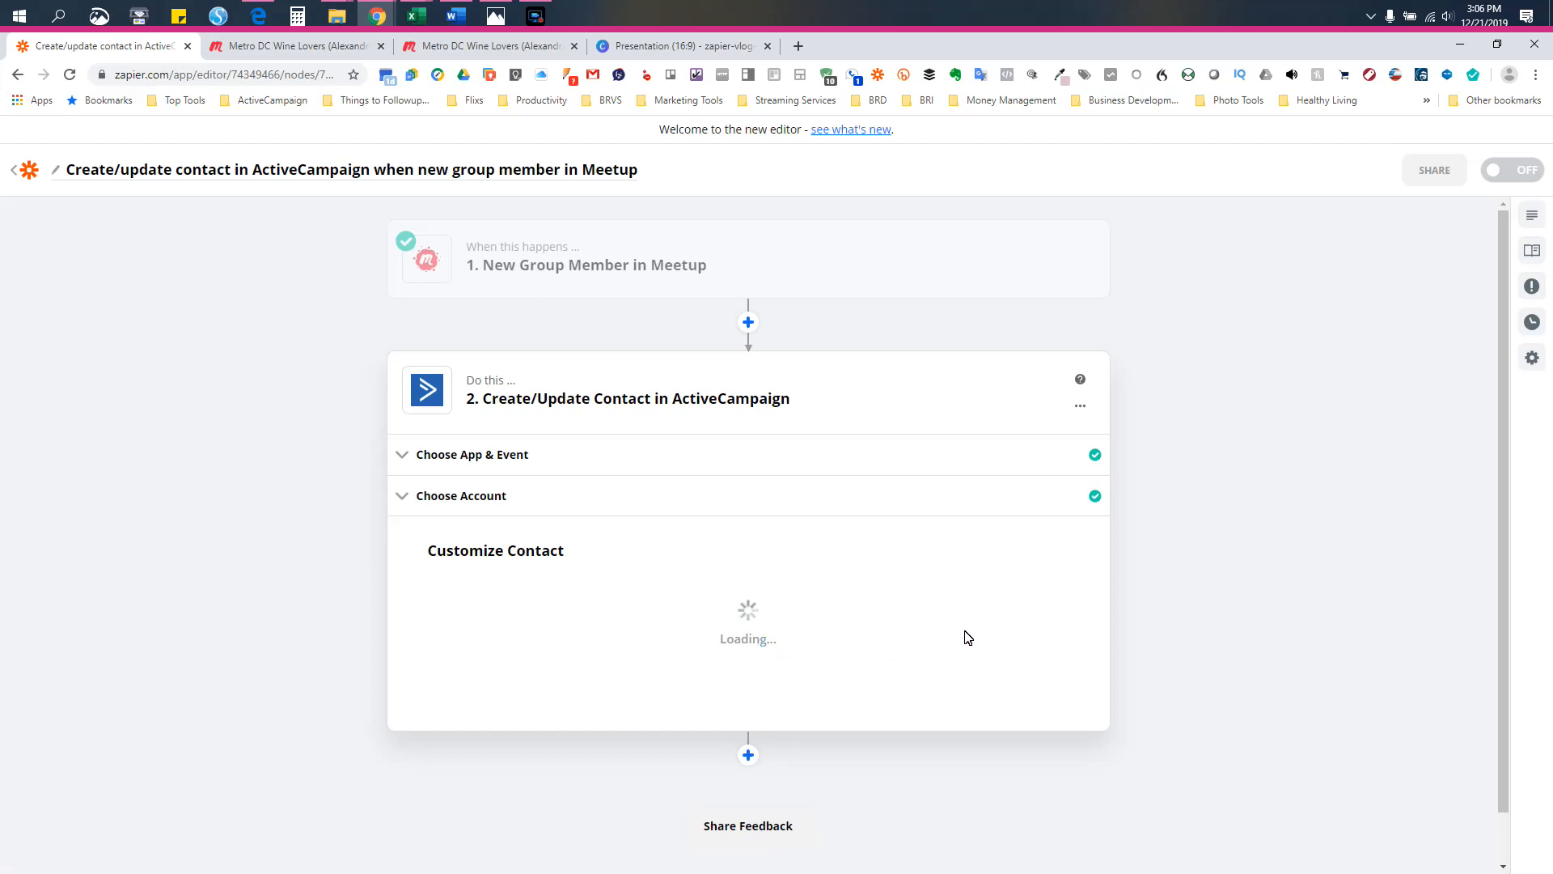
- Set the contact's list to Demo List in the ActiveCampaign action
scroll(1000, 636, "down", 1)
left_click(1053, 531)
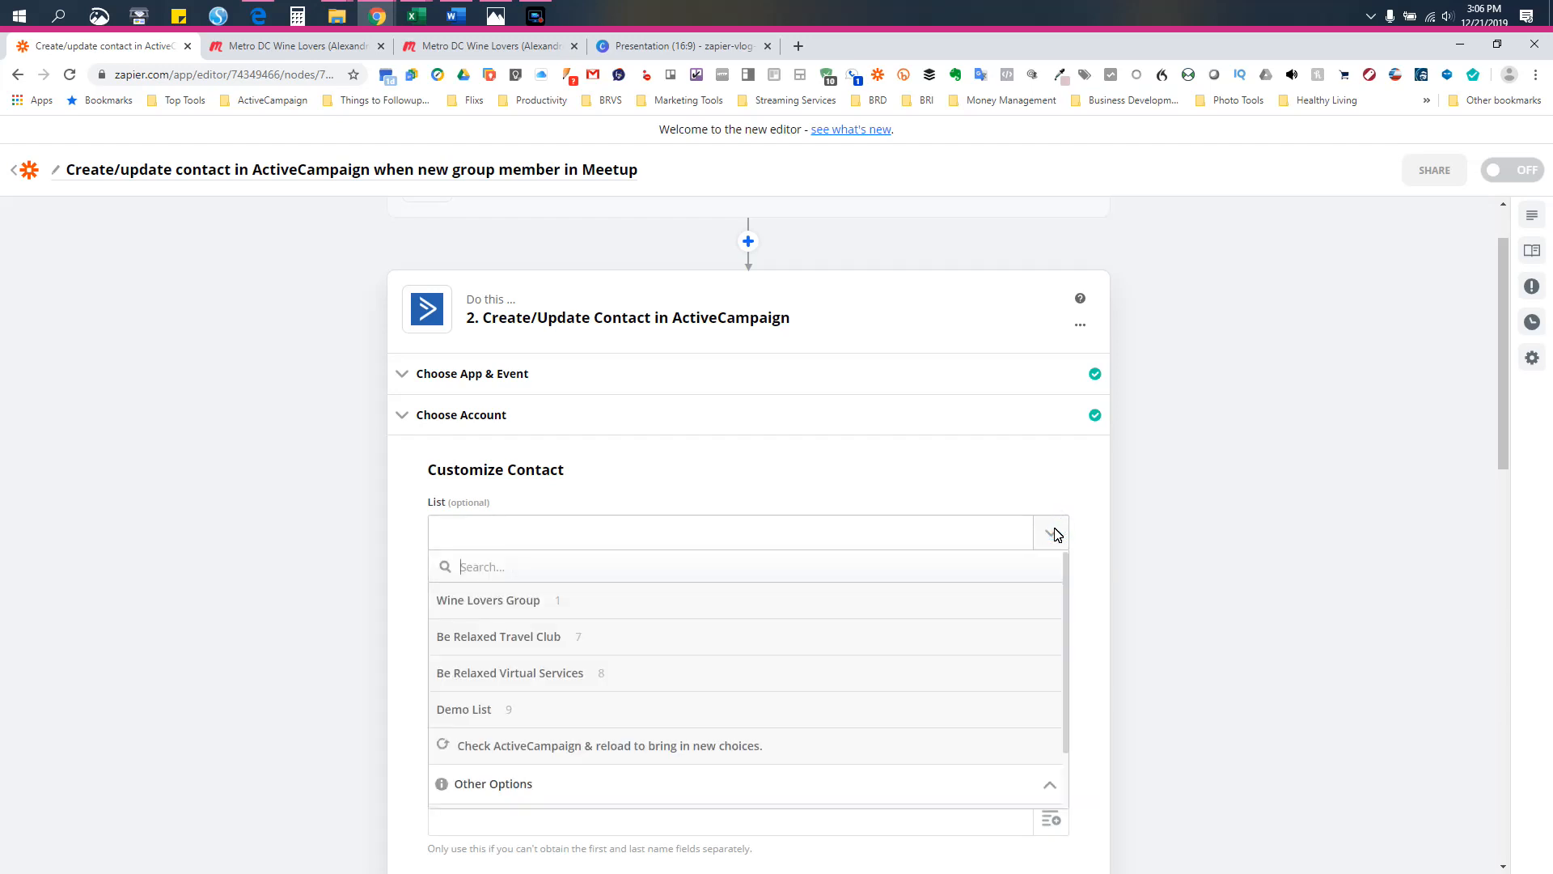
left_click(792, 718)
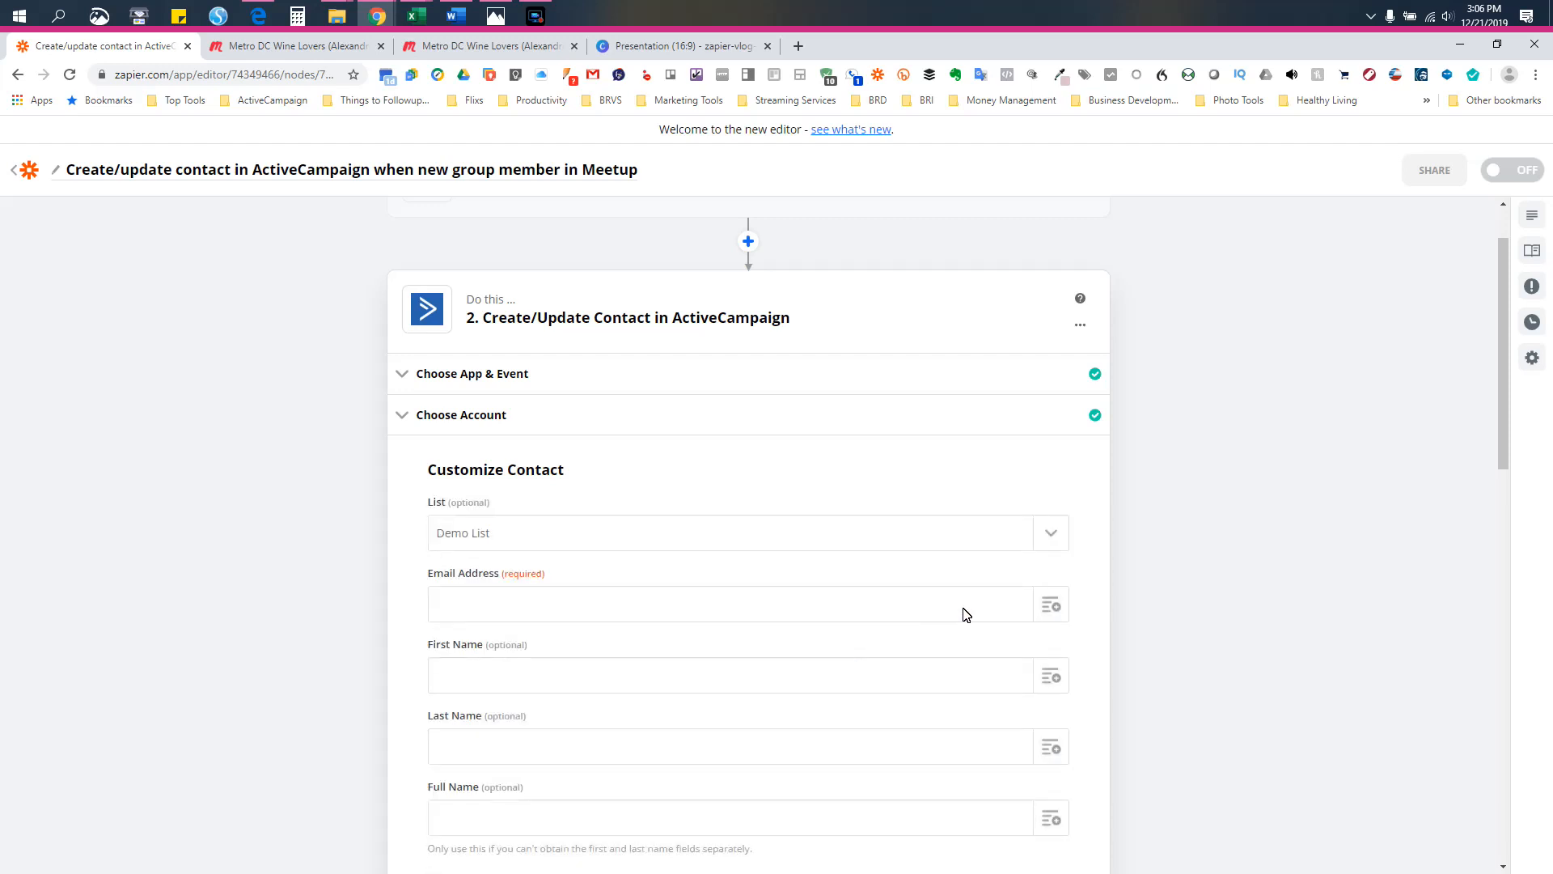
- Map the contact's Email Address field to the new group member's "What Is Your Email?" answer
scroll(1109, 526, "down", 2)
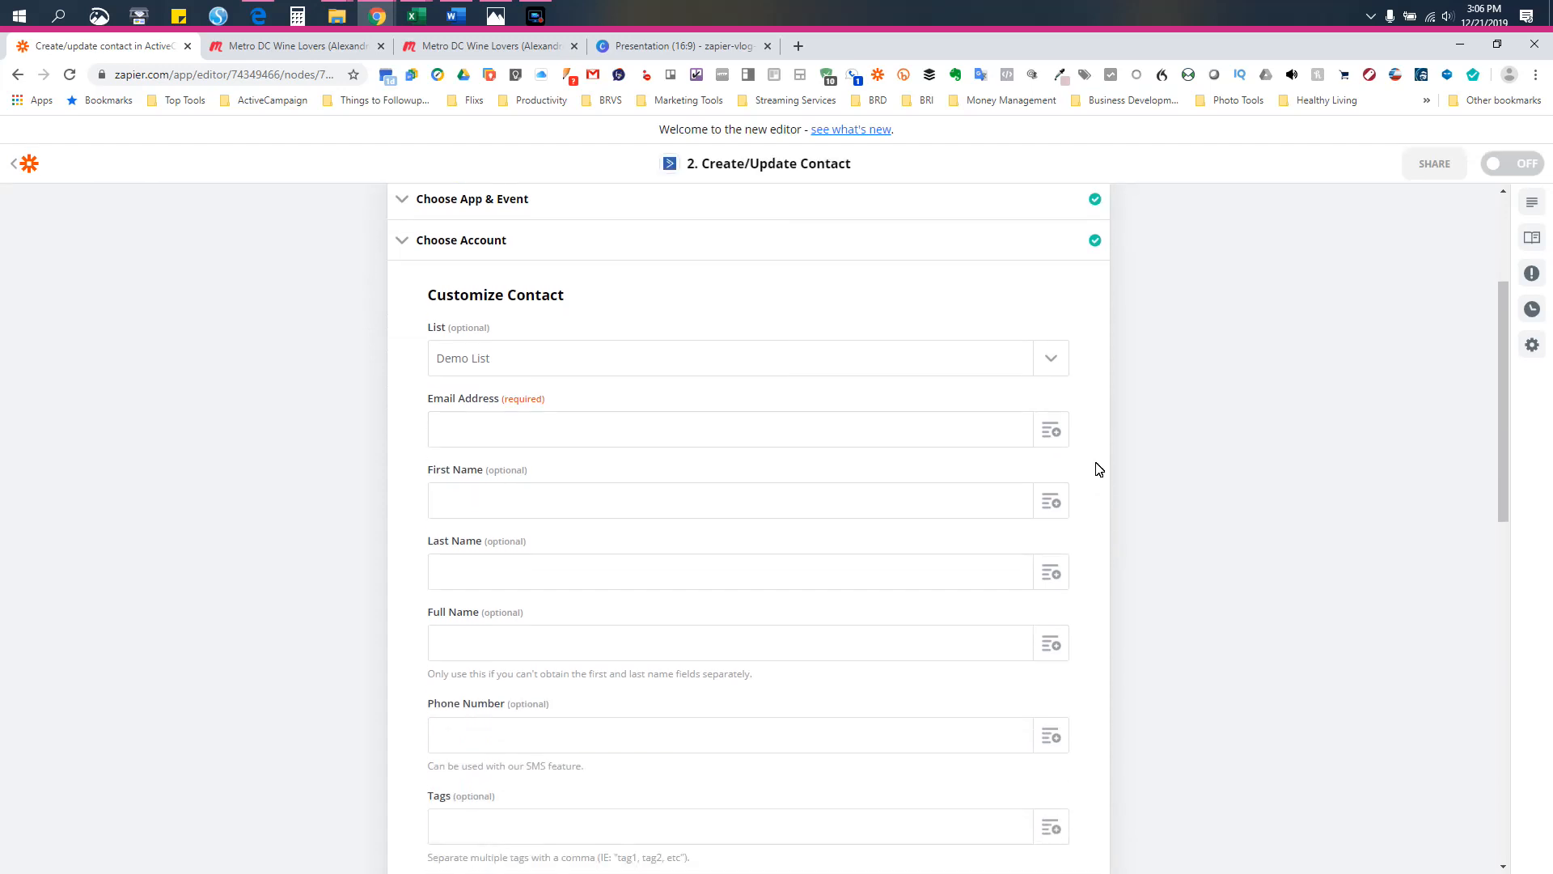
left_click(1056, 431)
scroll(884, 580, "down", 3)
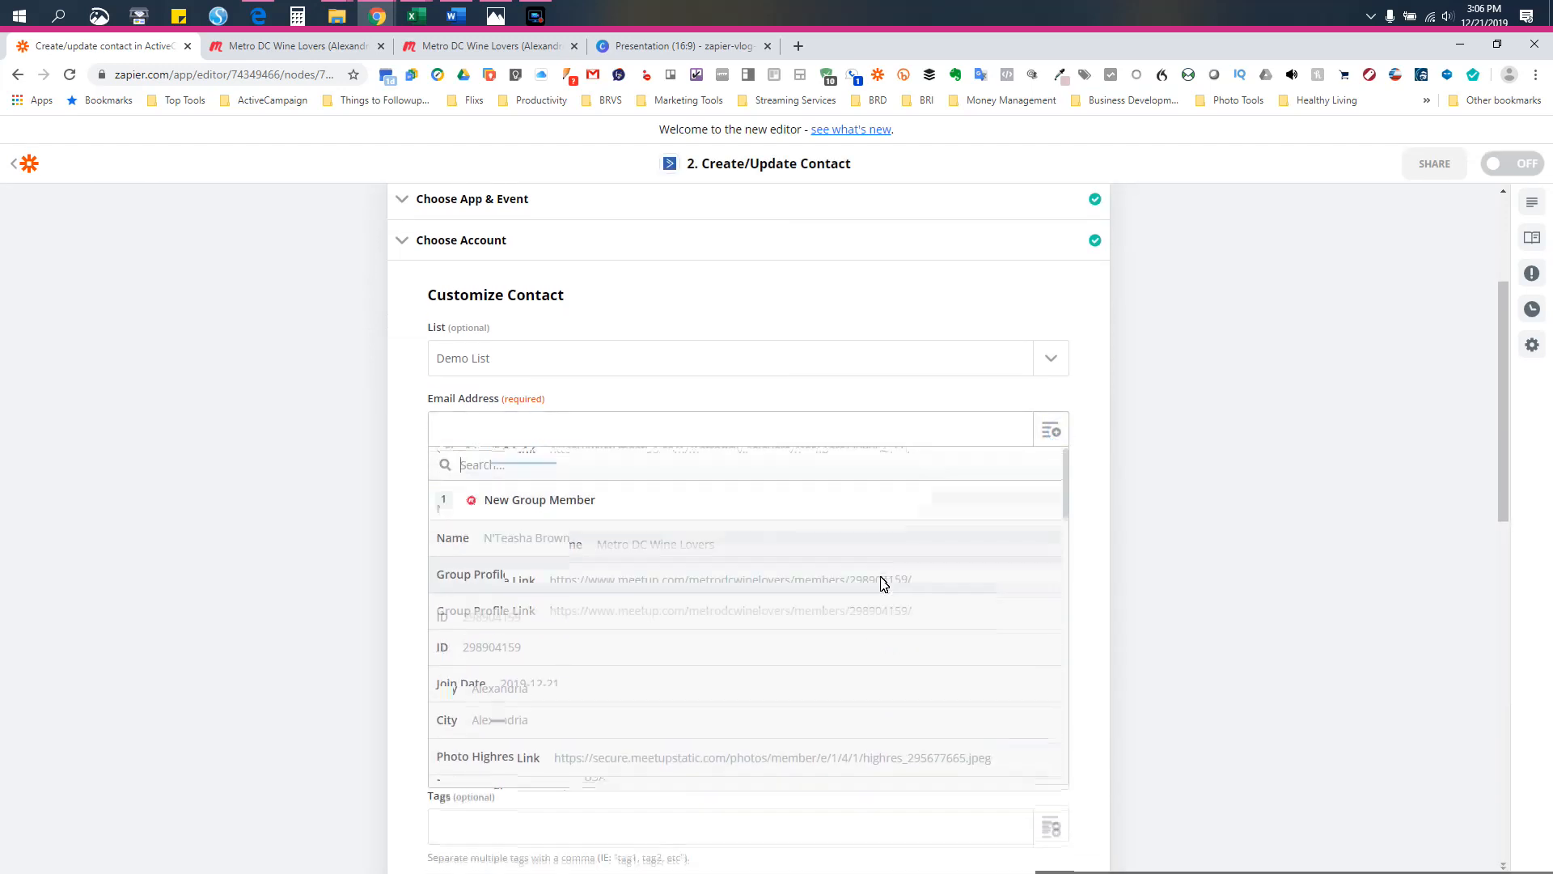
scroll(885, 584, "down", 5)
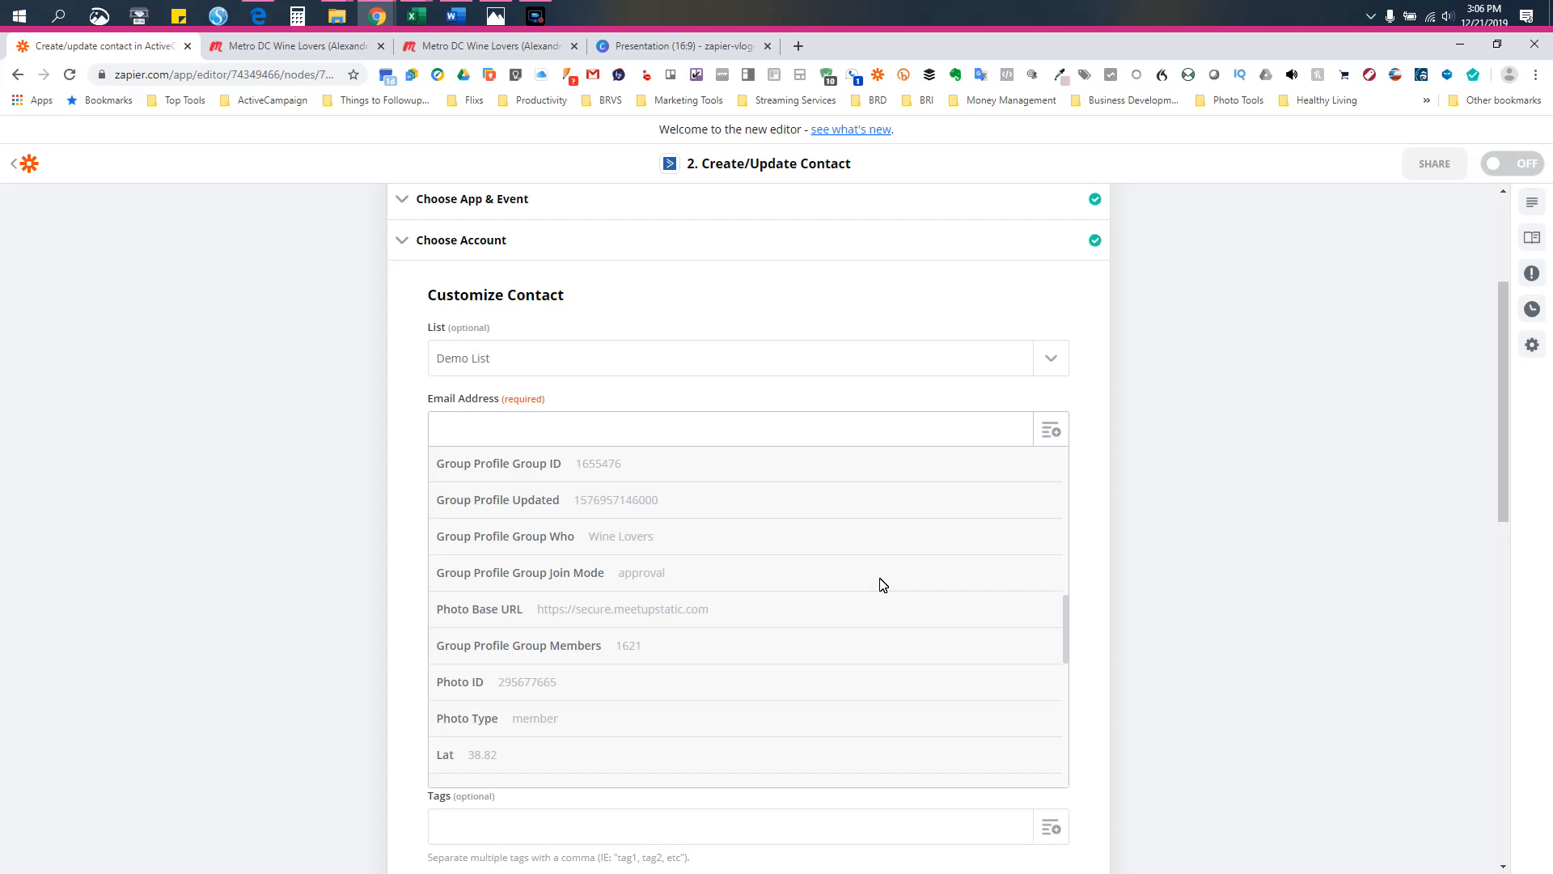
scroll(880, 582, "down", 8)
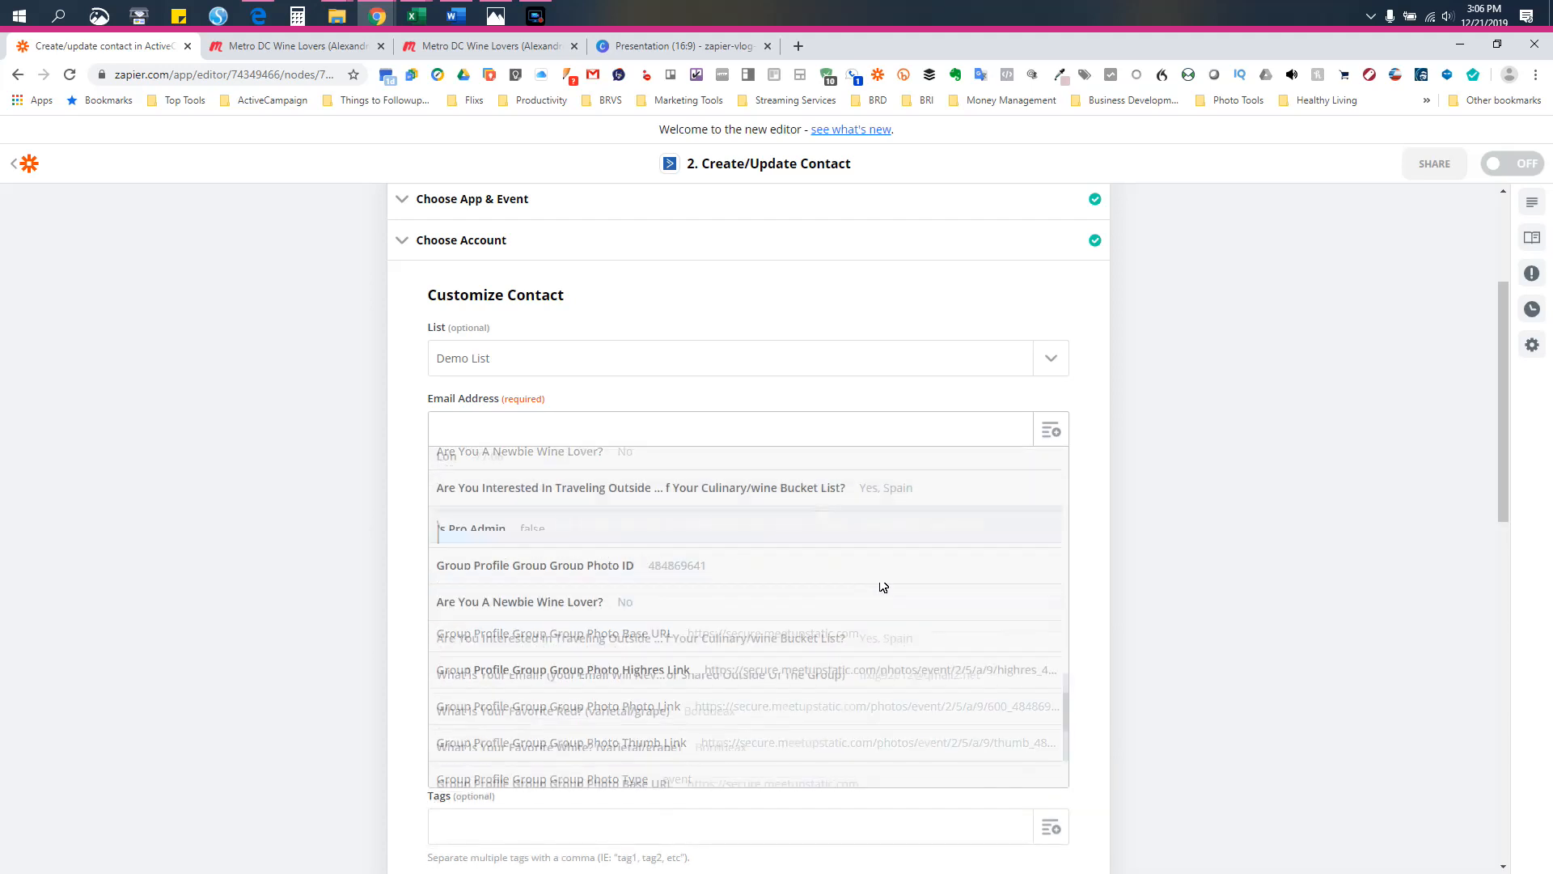
left_click(811, 518)
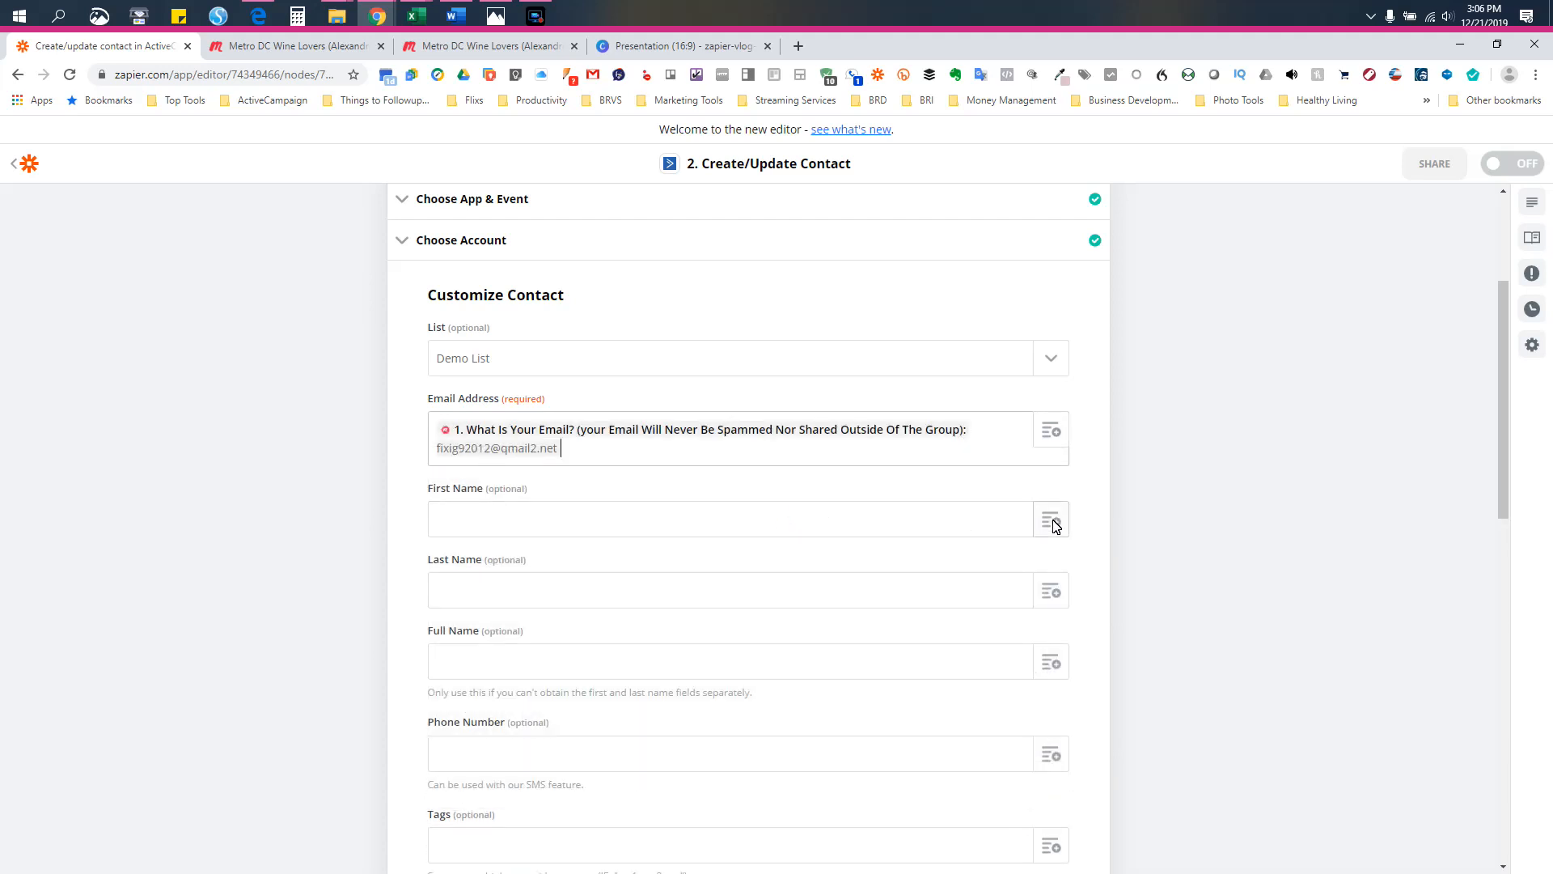
- Map the contact's Full Name field to the new group member's Name value
scroll(905, 578, "down", 2)
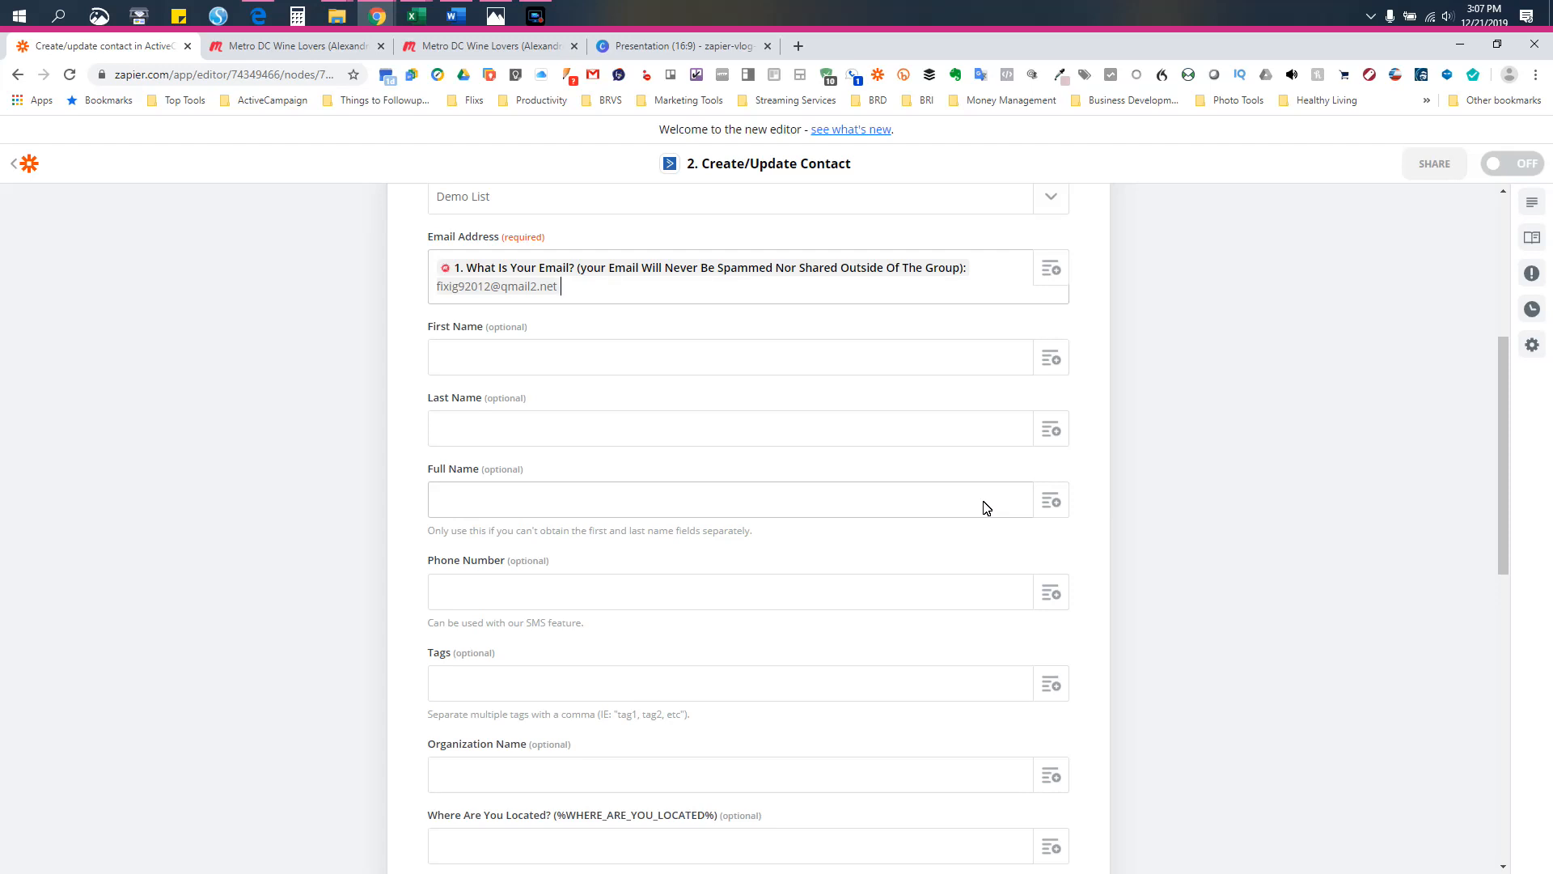
left_click(1049, 500)
left_click(632, 600)
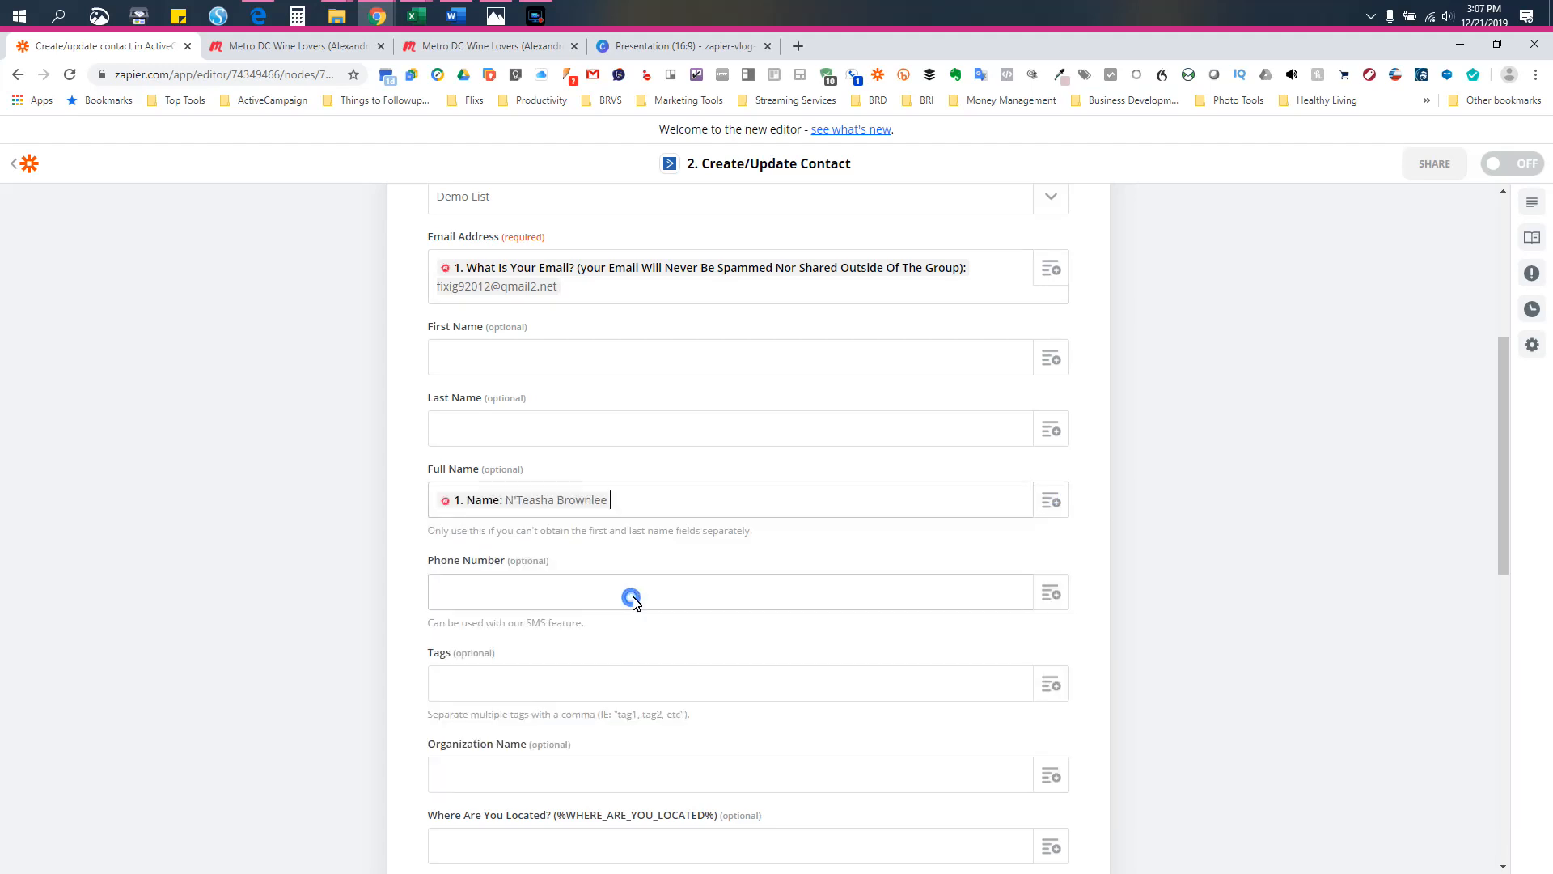
- Map the "Are you newbie wine lover?" field to the member's "Are You A Newbie Wine Lover?" answer
scroll(988, 582, "down", 4)
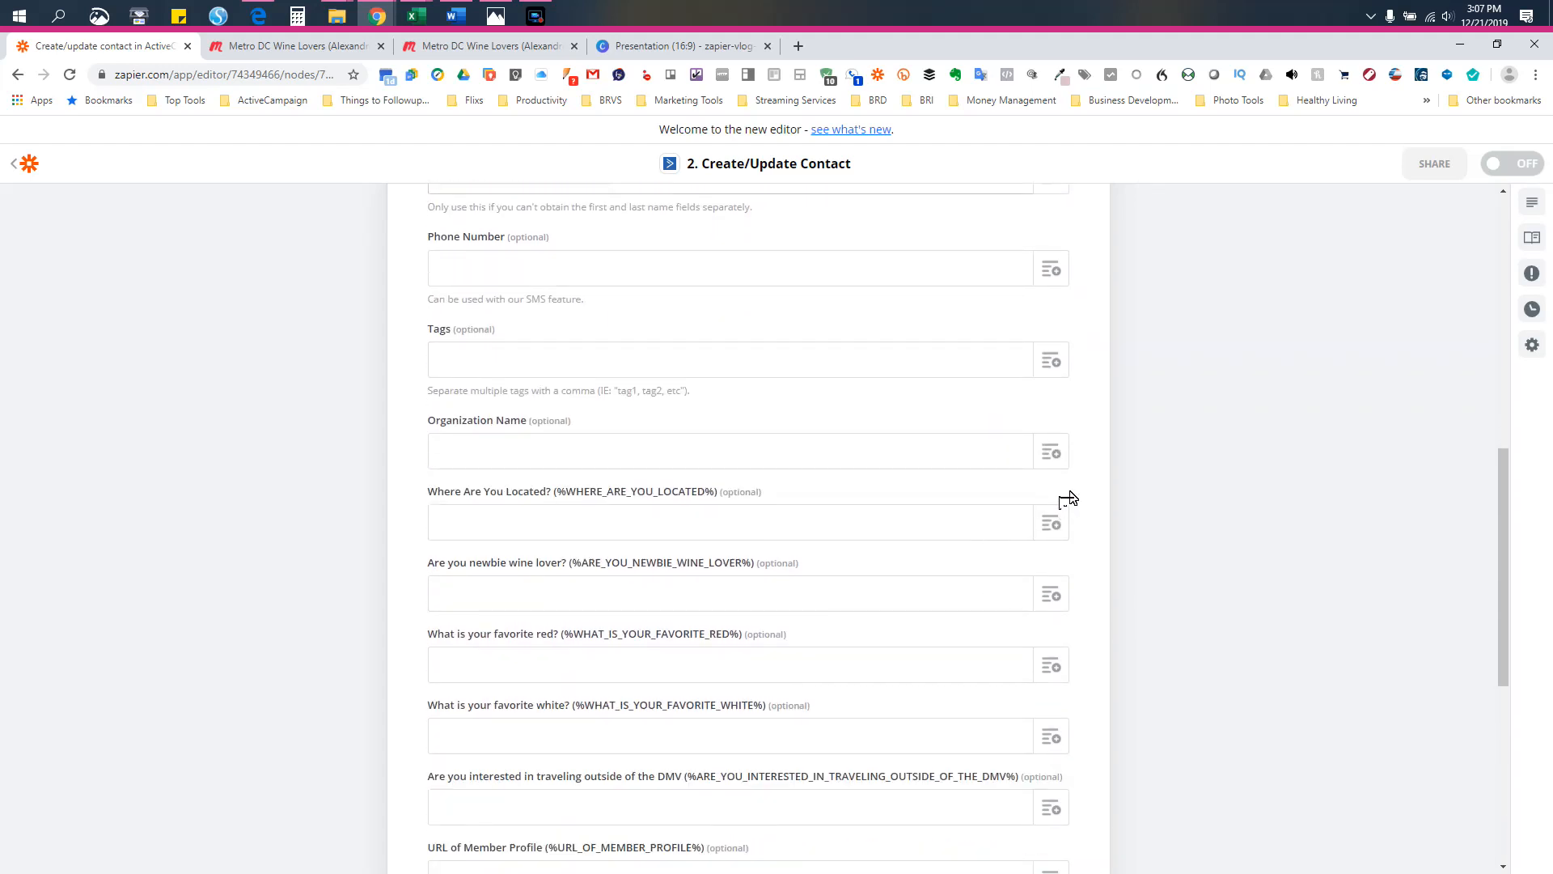
scroll(1064, 530, "down", 1)
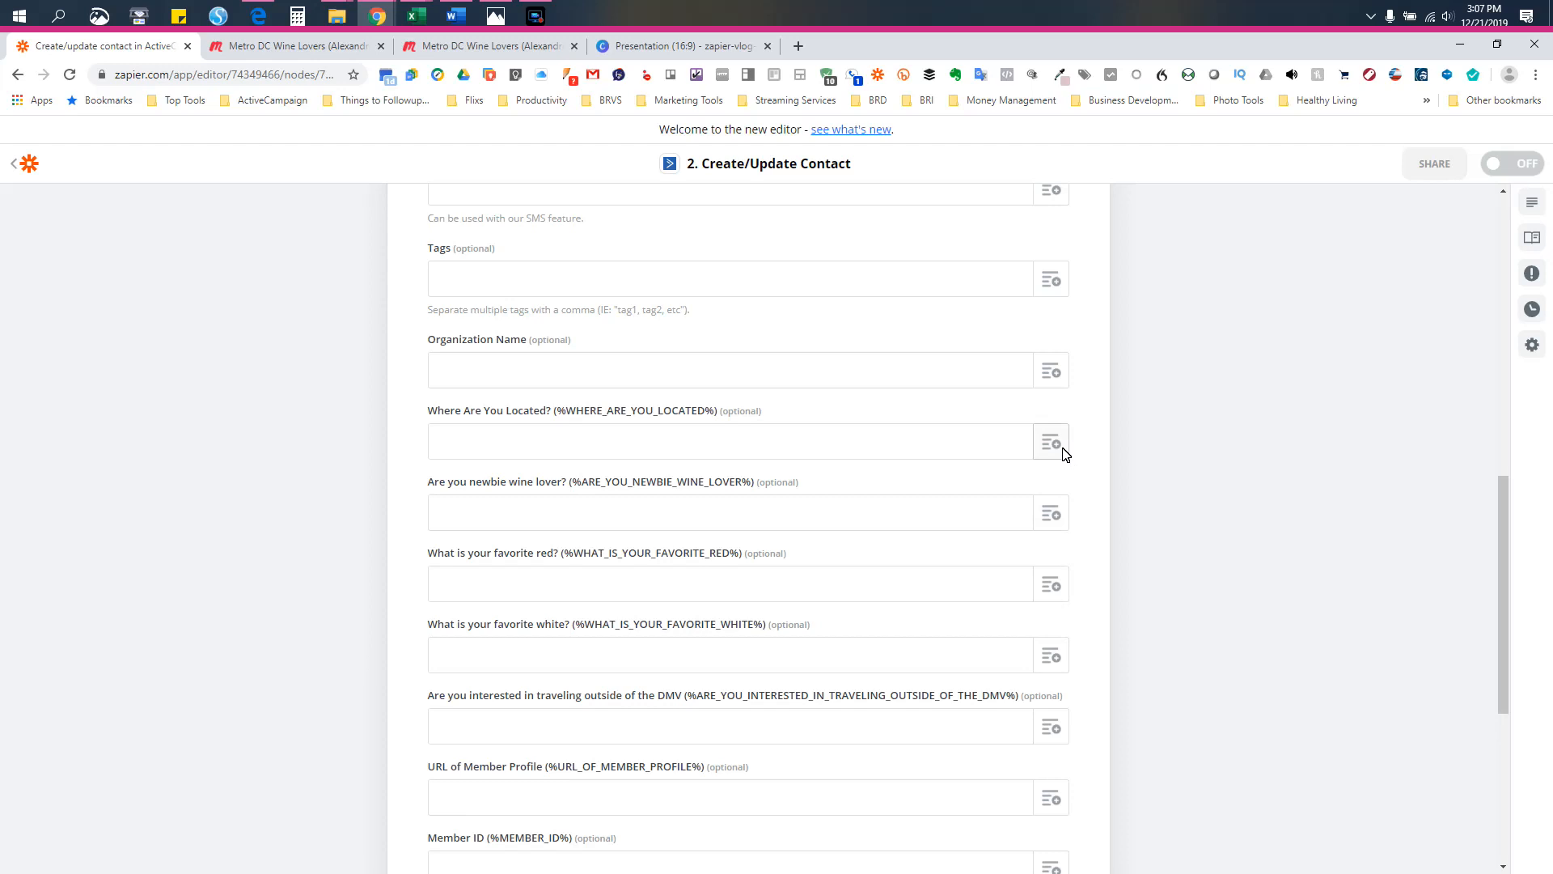
left_click(1051, 513)
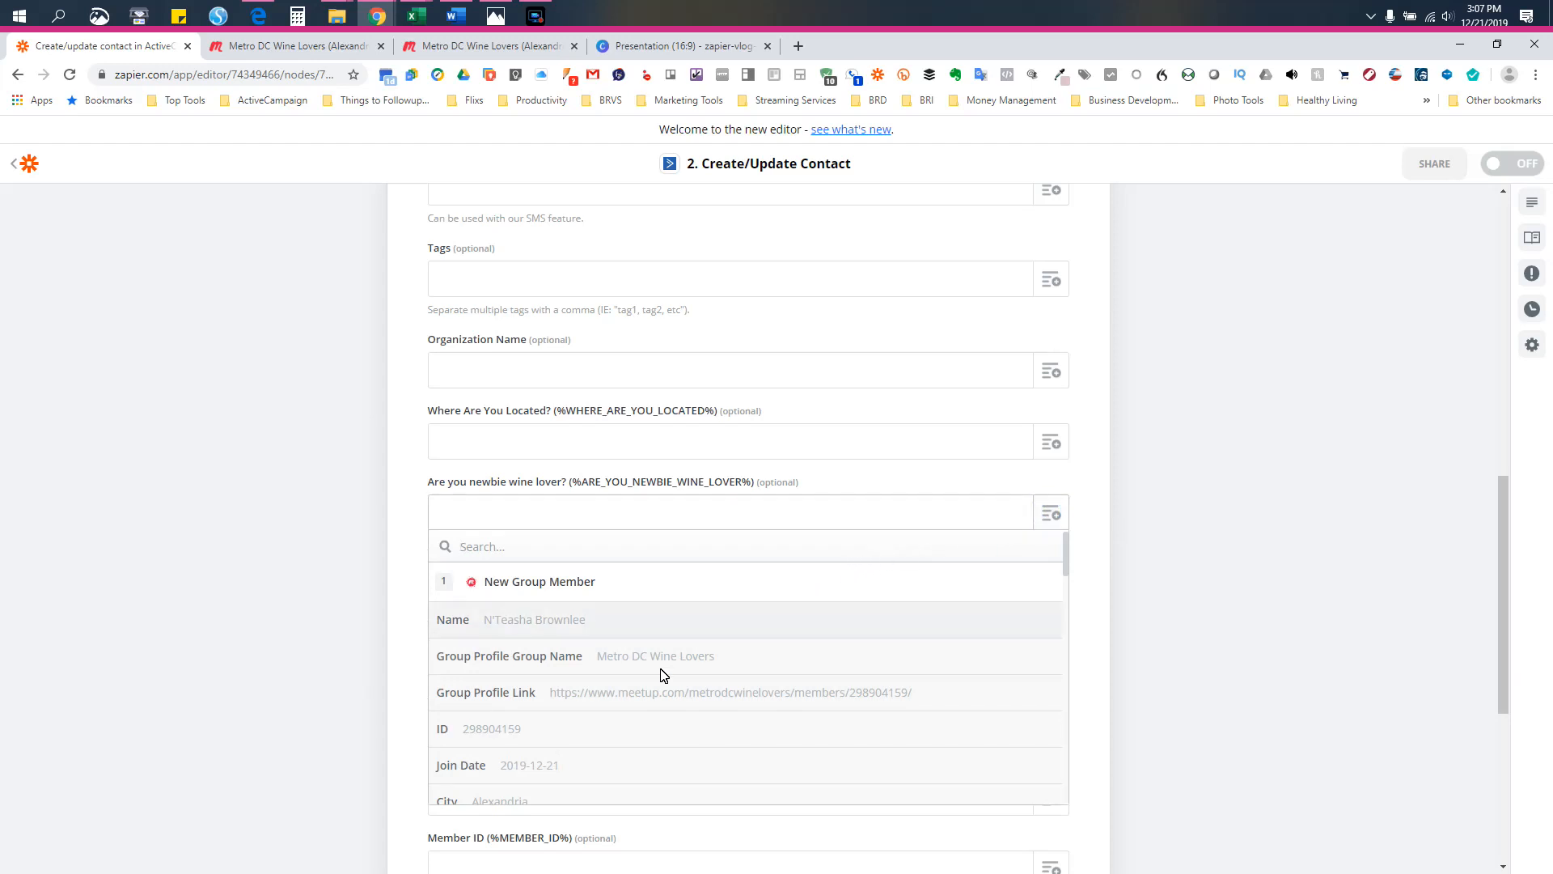
scroll(703, 671, "down", 3)
scroll(703, 672, "down", 4)
scroll(746, 714, "down", 1)
scroll(1118, 693, "down", 2)
scroll(822, 598, "down", 5)
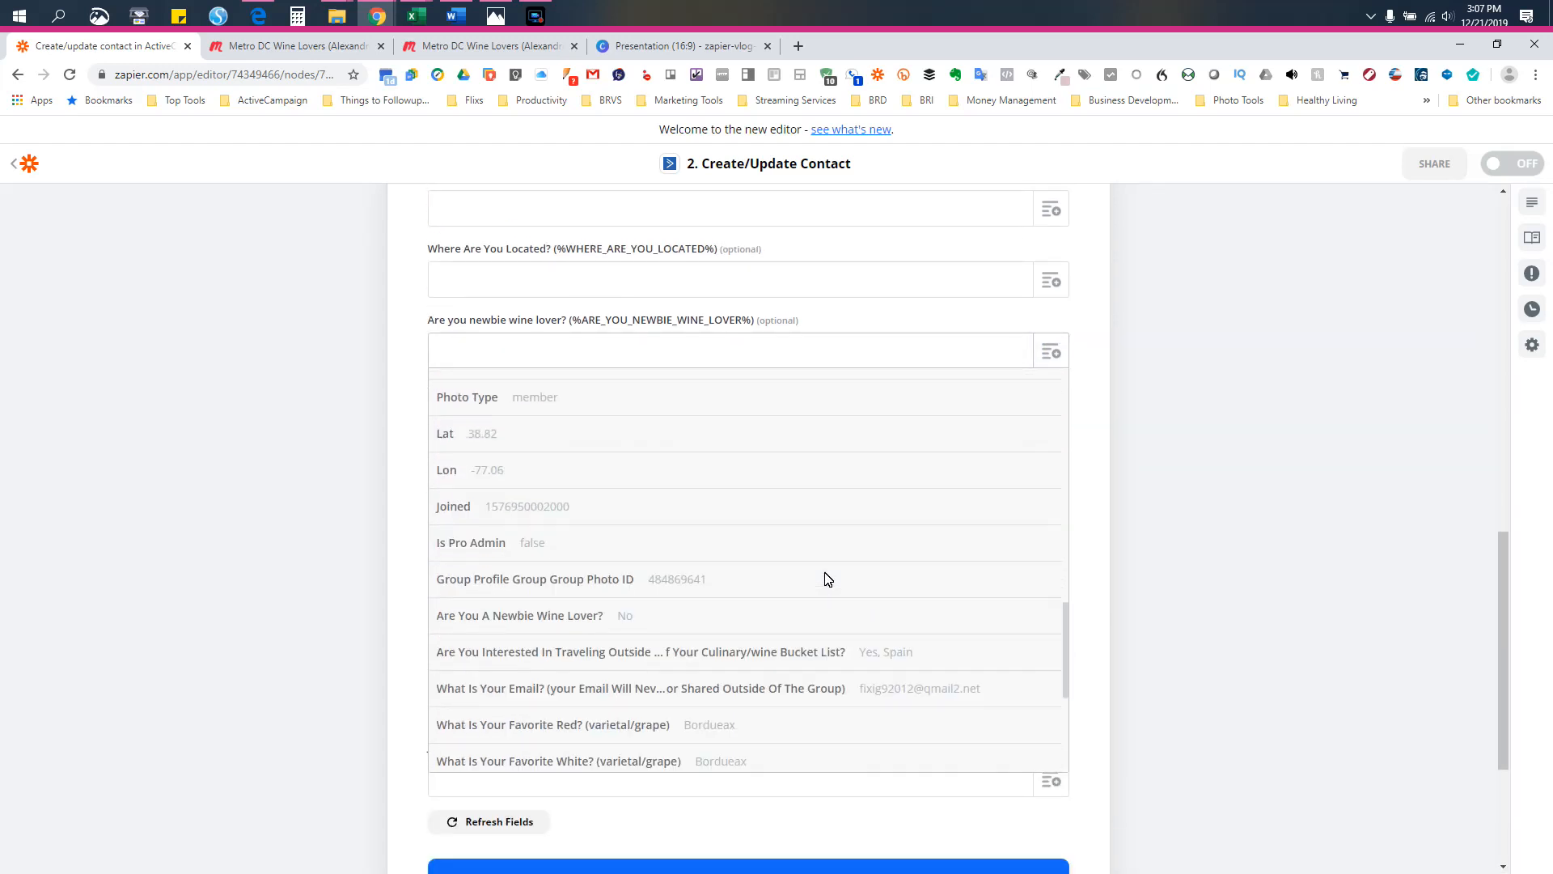
left_click(750, 618)
- Map the "What is your favorite red?" field to the member's "What Is Your Favorite Red? (varietal/grape)" answer
left_click(1052, 423)
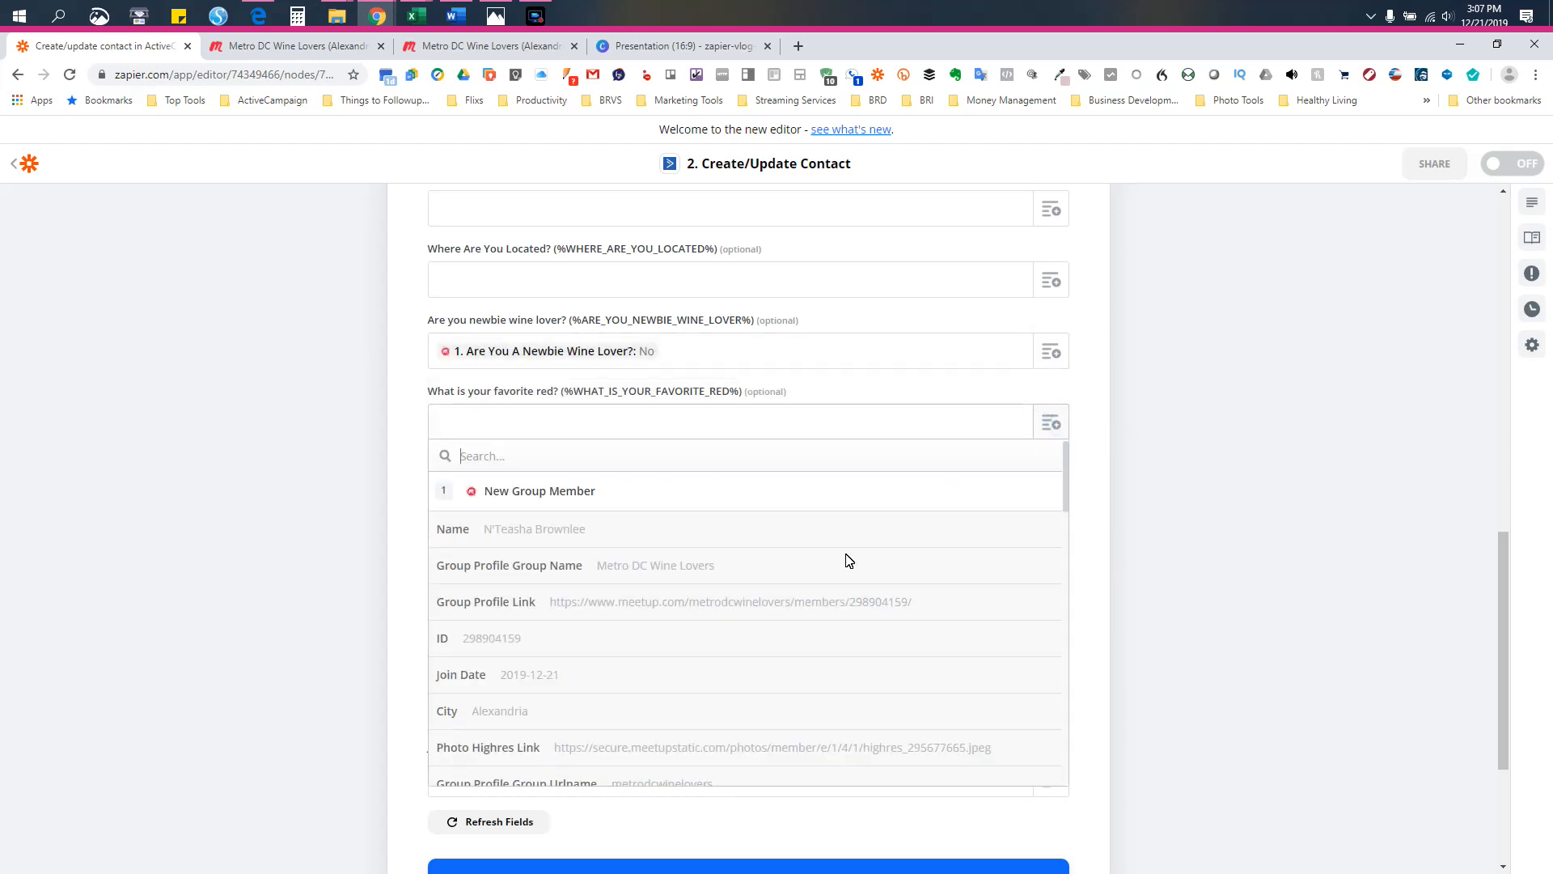
scroll(845, 578, "down", 5)
scroll(850, 577, "down", 5)
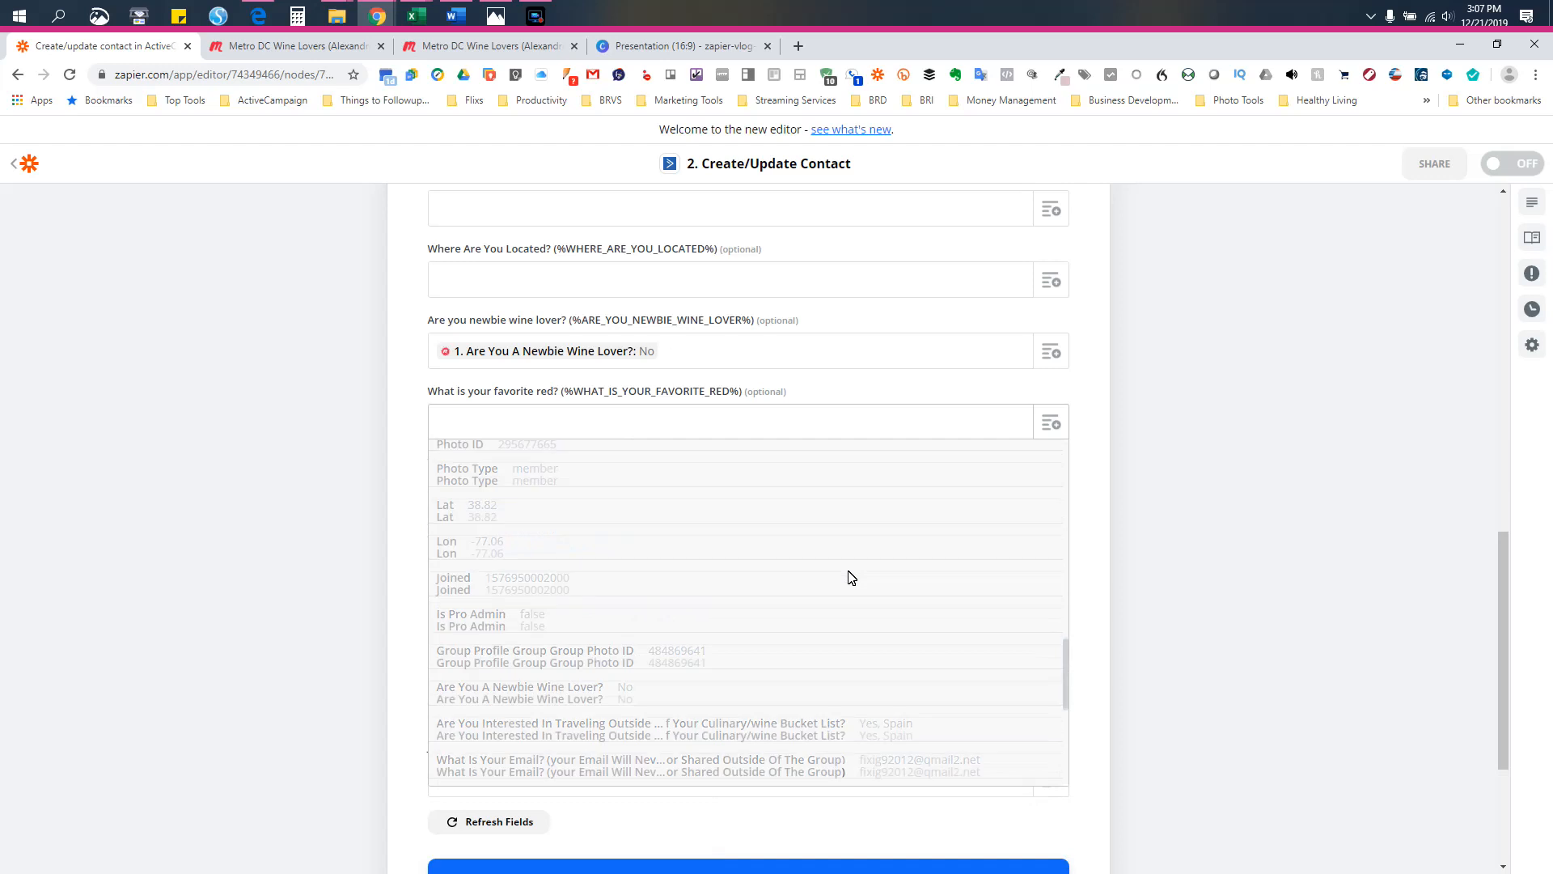
scroll(849, 575, "up", 3)
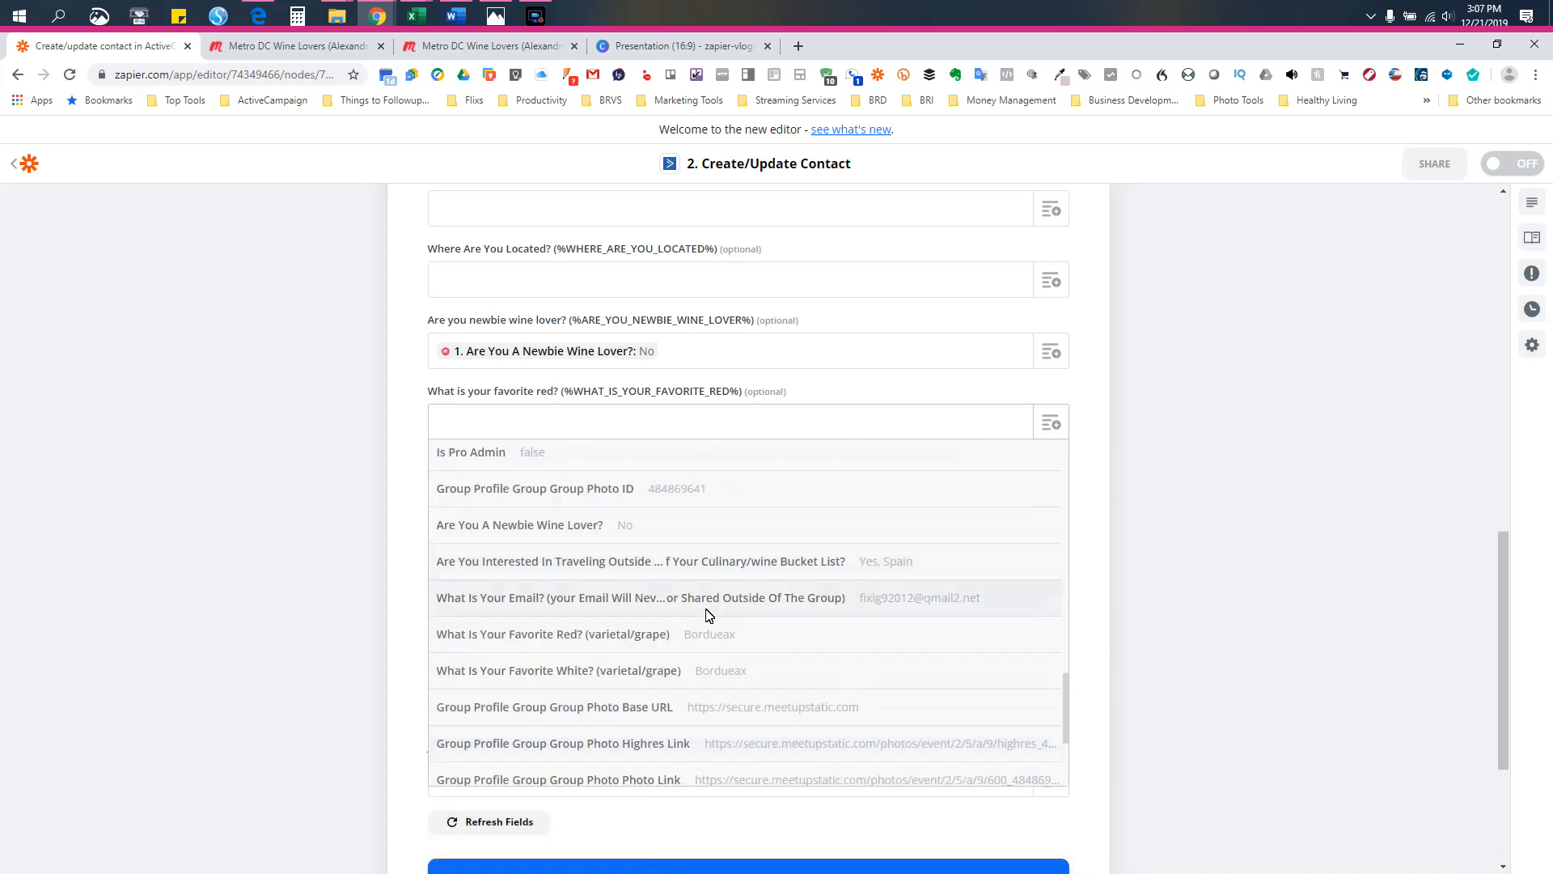
left_click(581, 635)
- Map the "What is your favorite white?" field to the member's "What Is Your Favorite White? (varietal/grape)" answer
left_click(1051, 494)
scroll(712, 622, "down", 5)
scroll(712, 622, "down", 5)
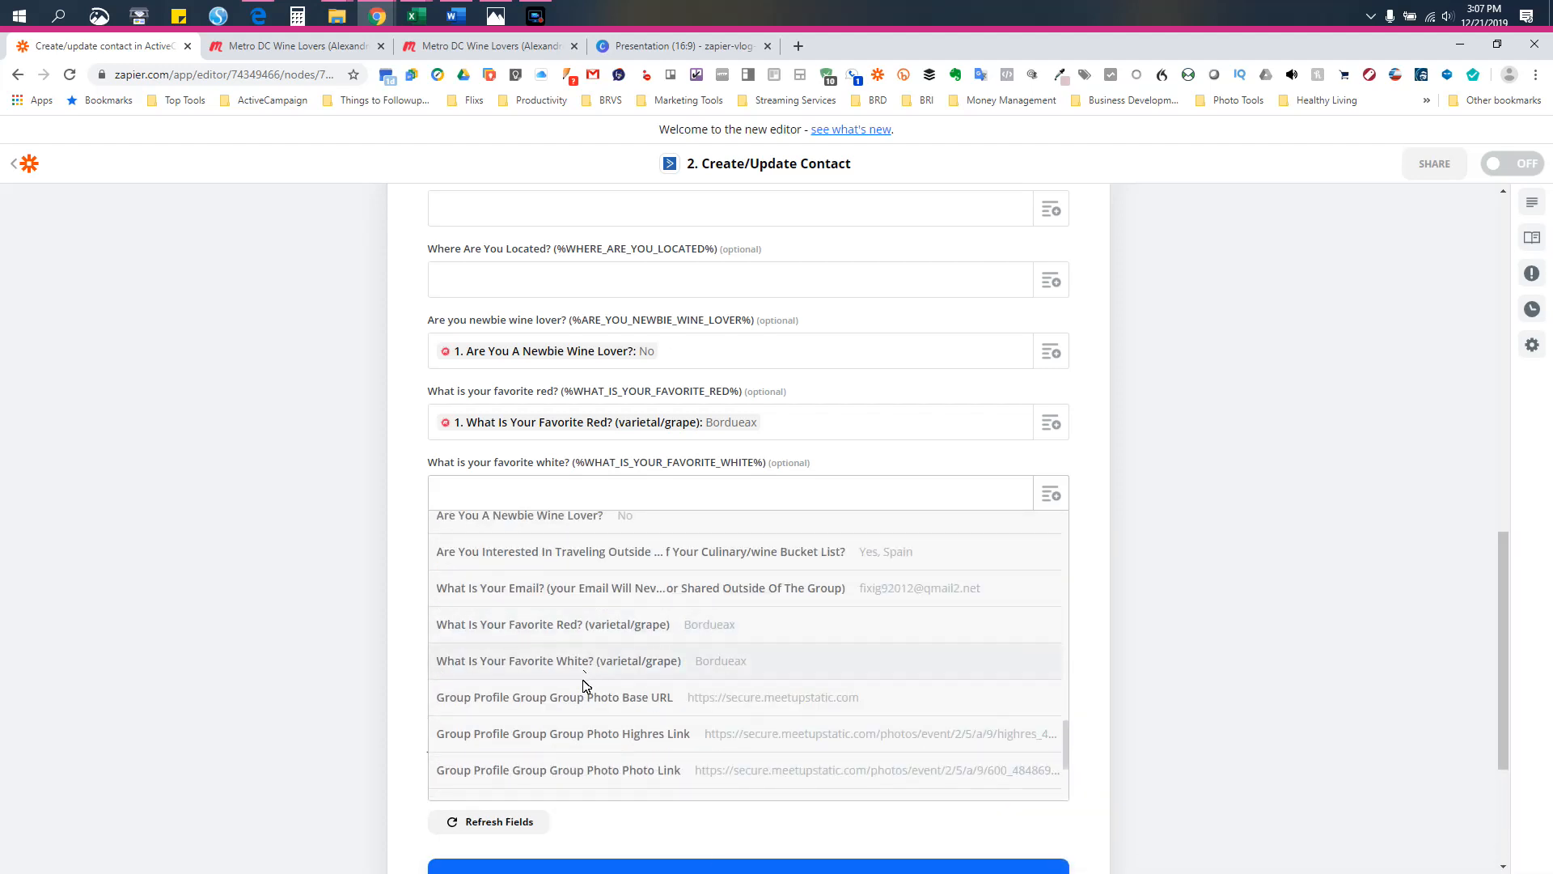
left_click(583, 674)
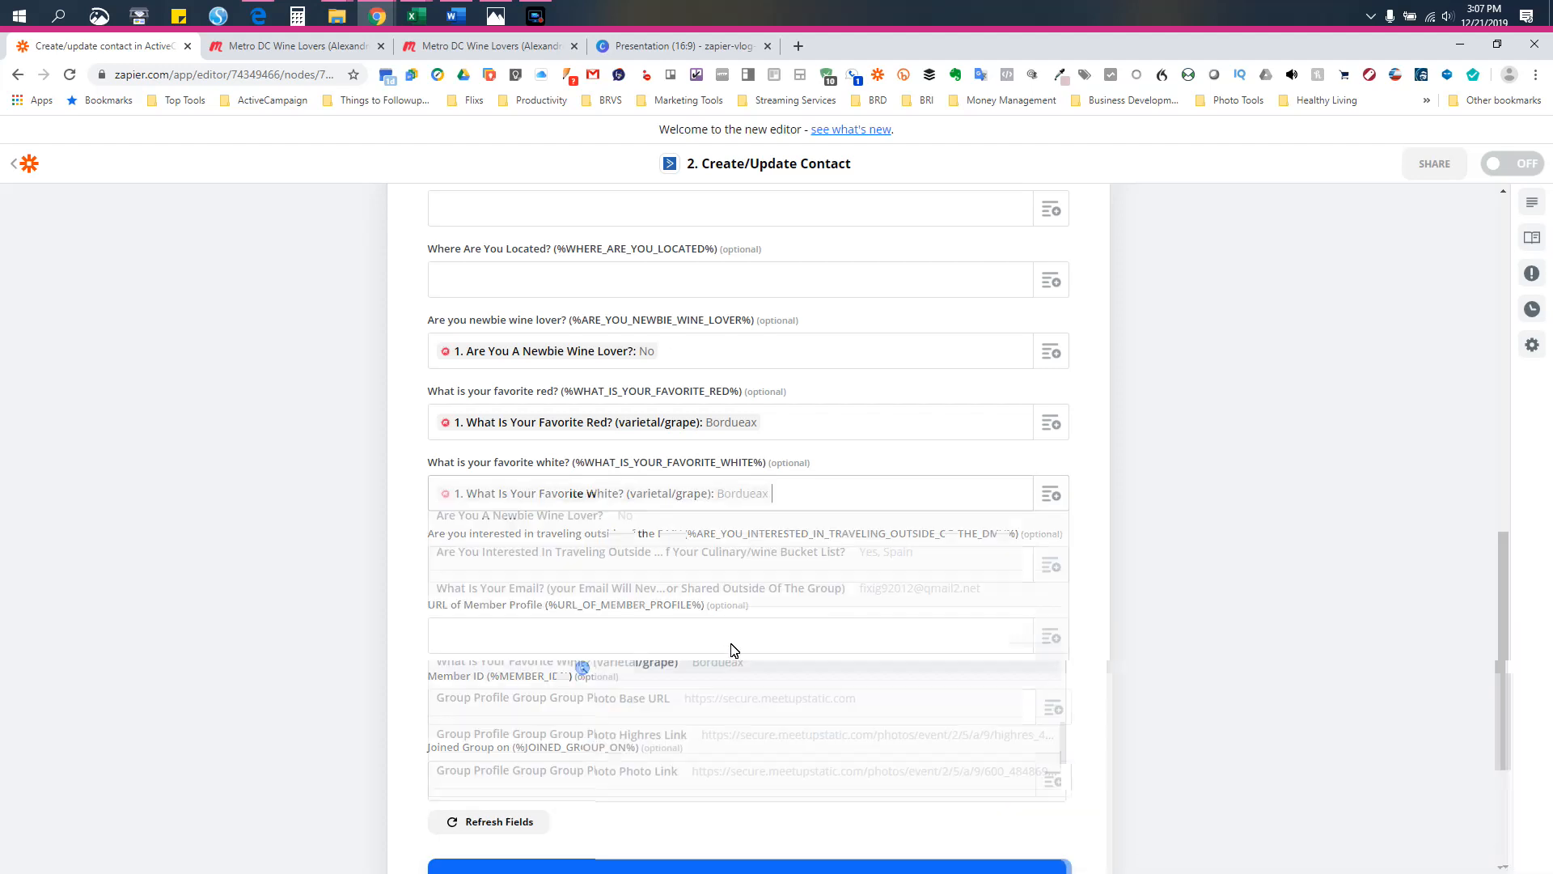
- Map the "Are you interested in traveling outside of the DMV" field to the member's matching travel-interest answer
left_click(1051, 566)
scroll(886, 638, "down", 5)
scroll(887, 639, "down", 10)
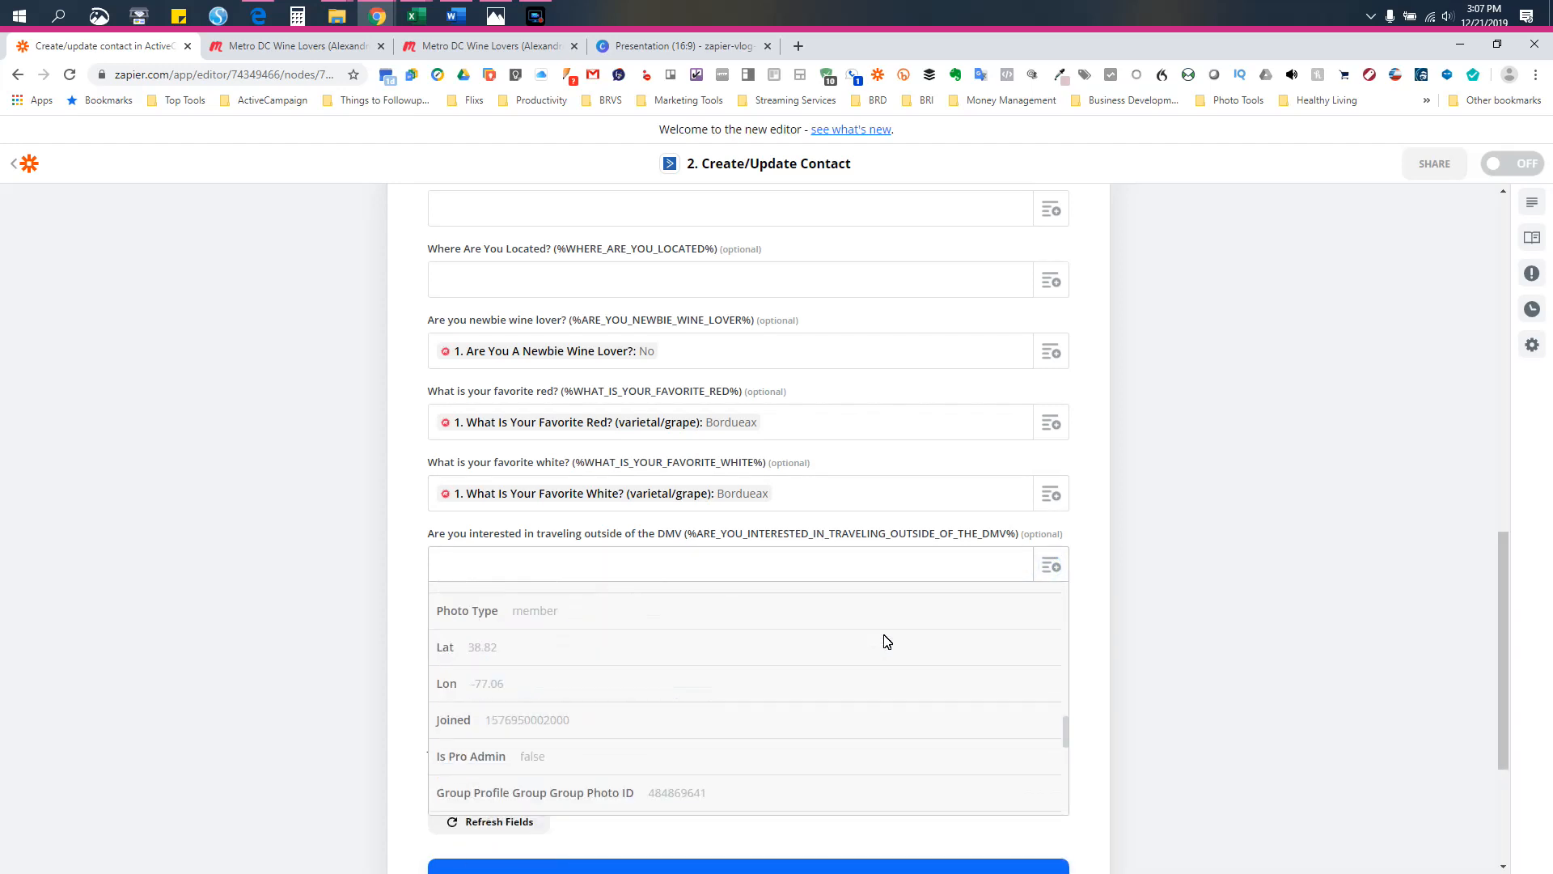
scroll(886, 641, "down", 1)
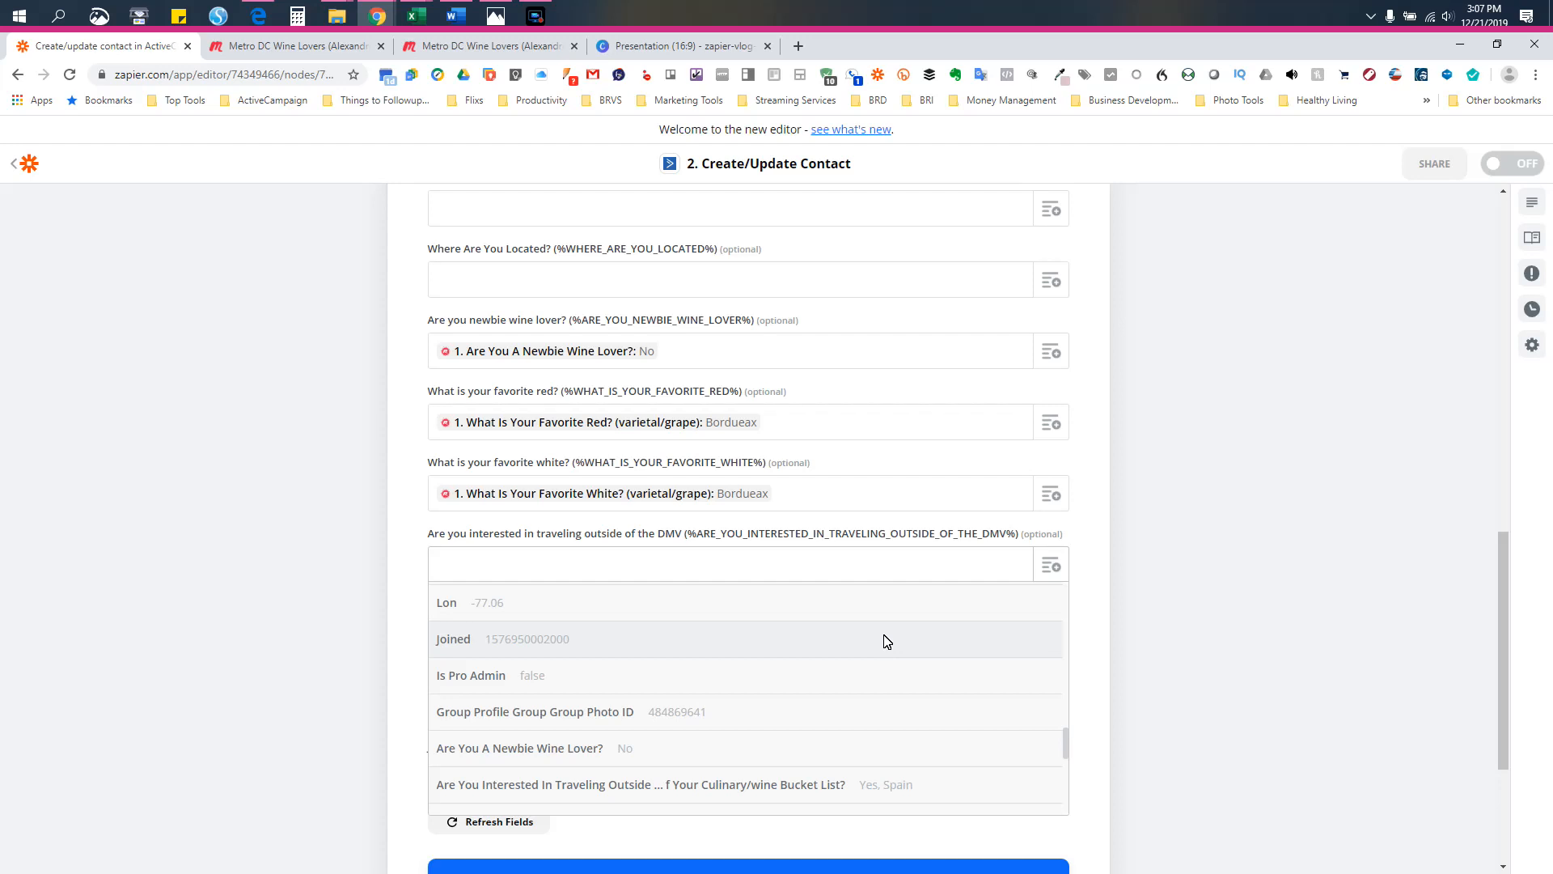
scroll(887, 641, "down", 2)
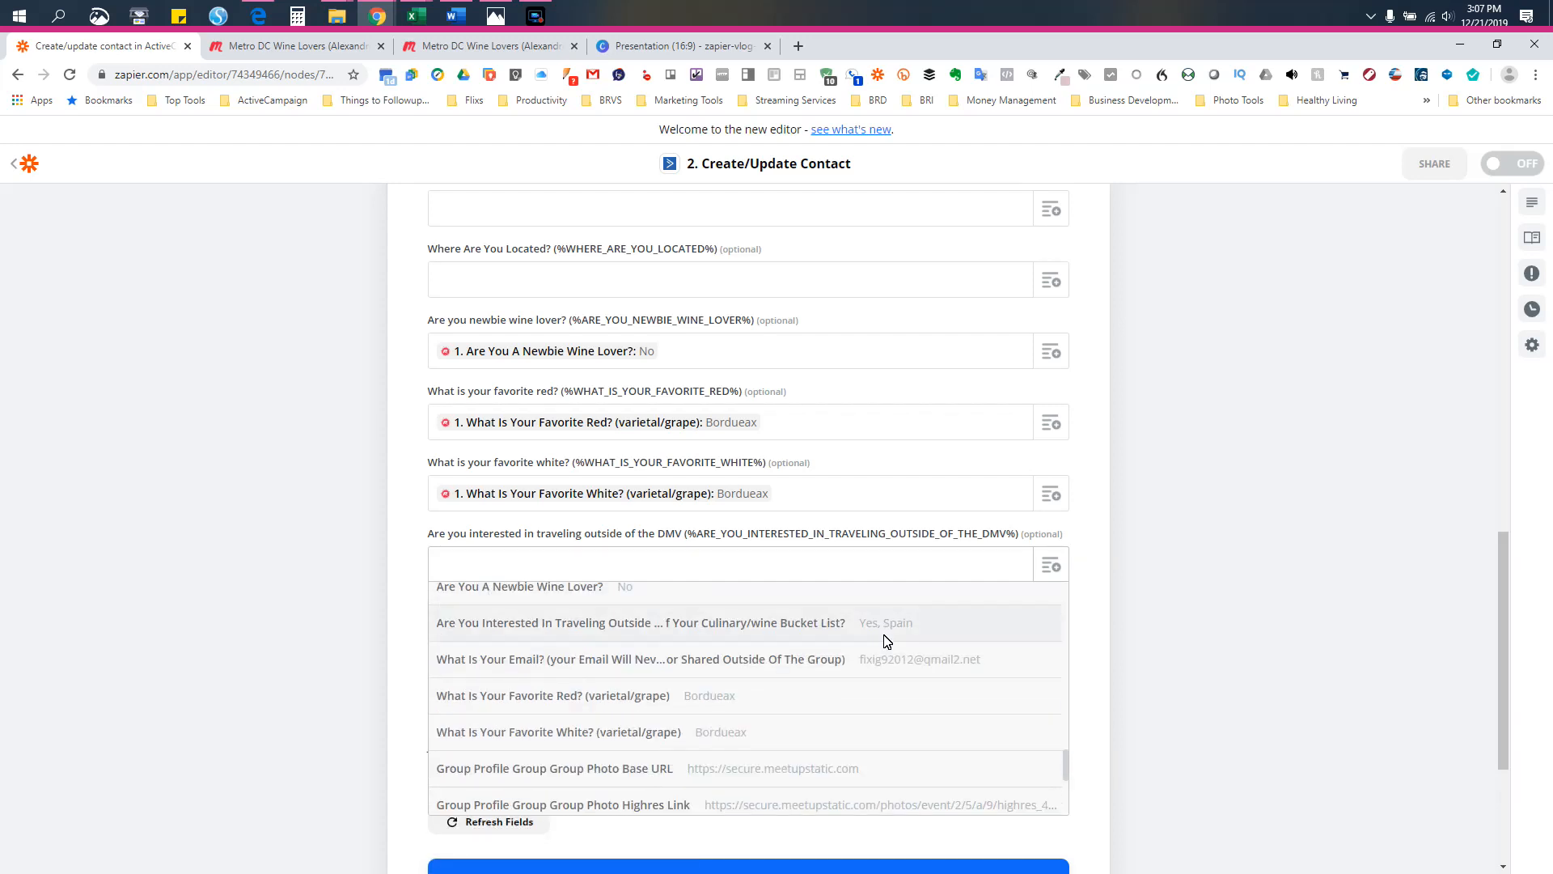
scroll(886, 643, "down", 2)
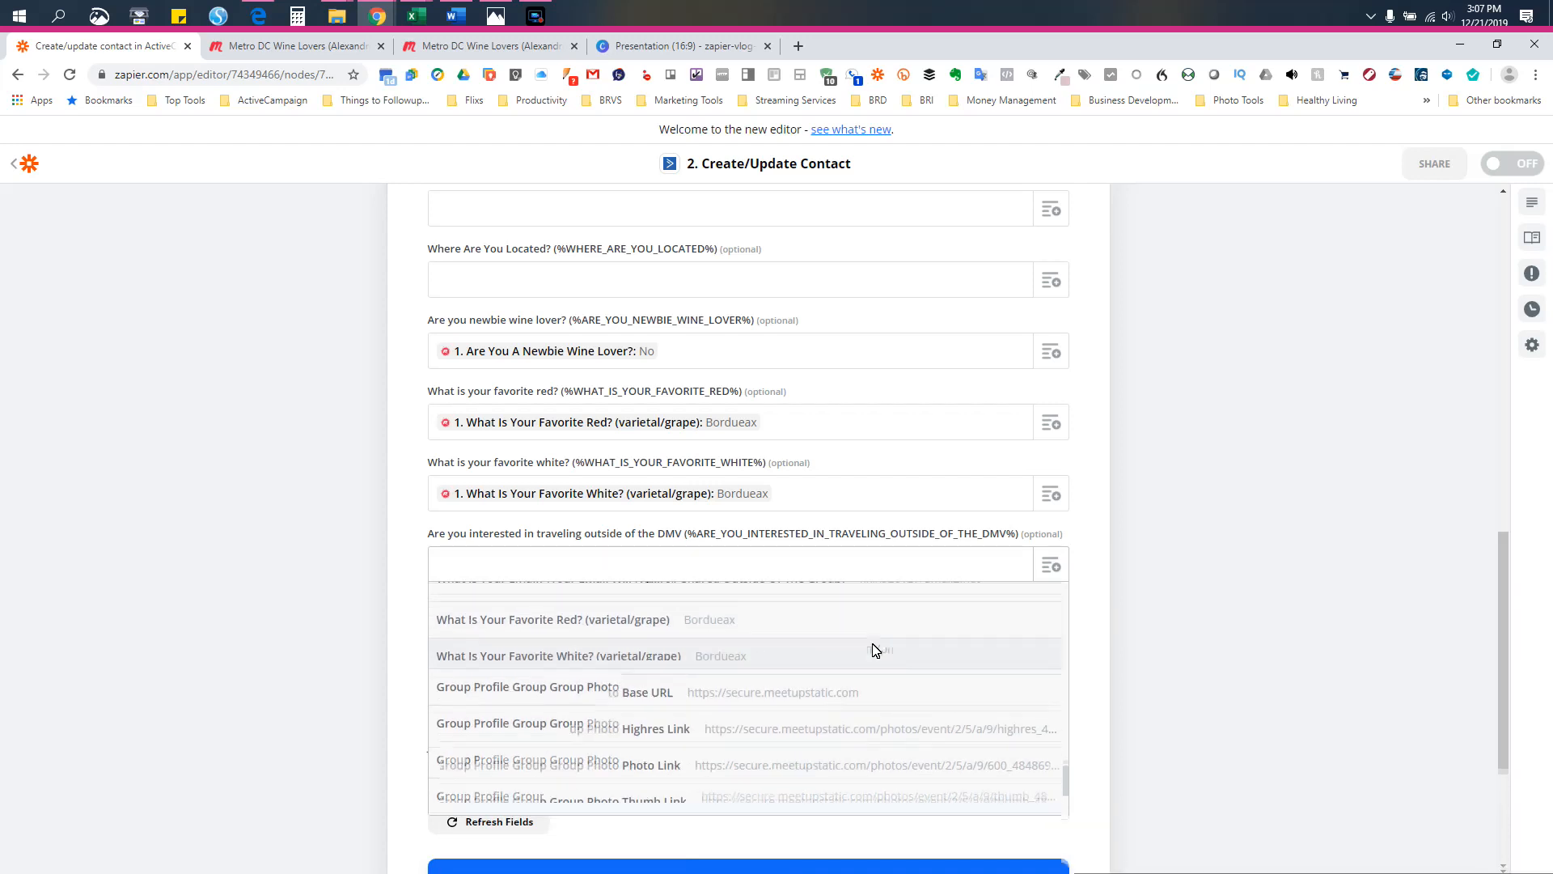
scroll(877, 650, "down", 1)
scroll(882, 654, "up", 3)
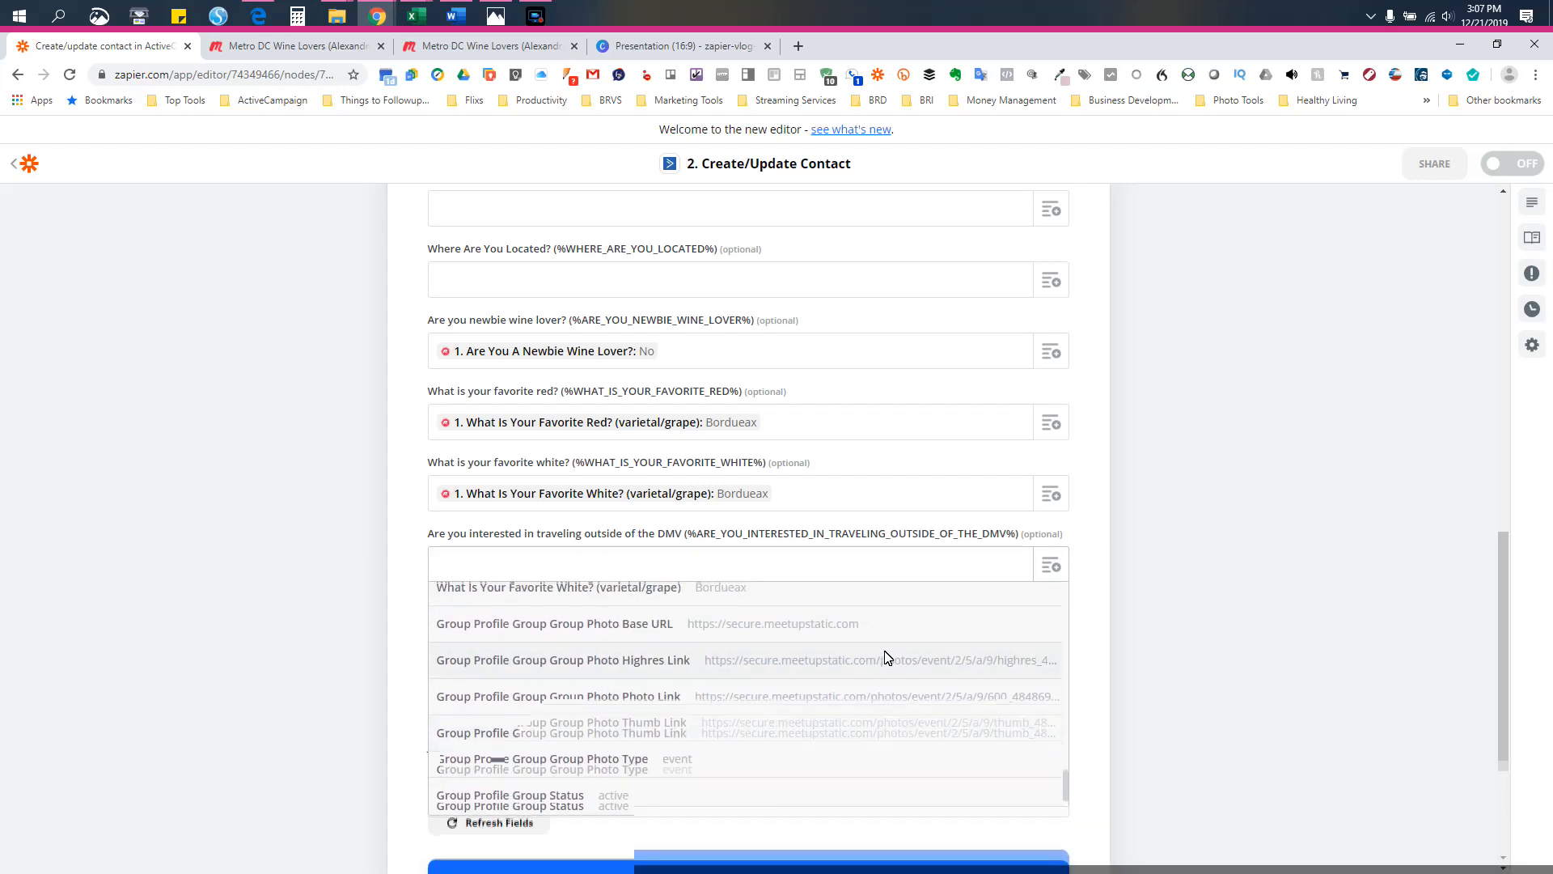
scroll(887, 655, "up", 1)
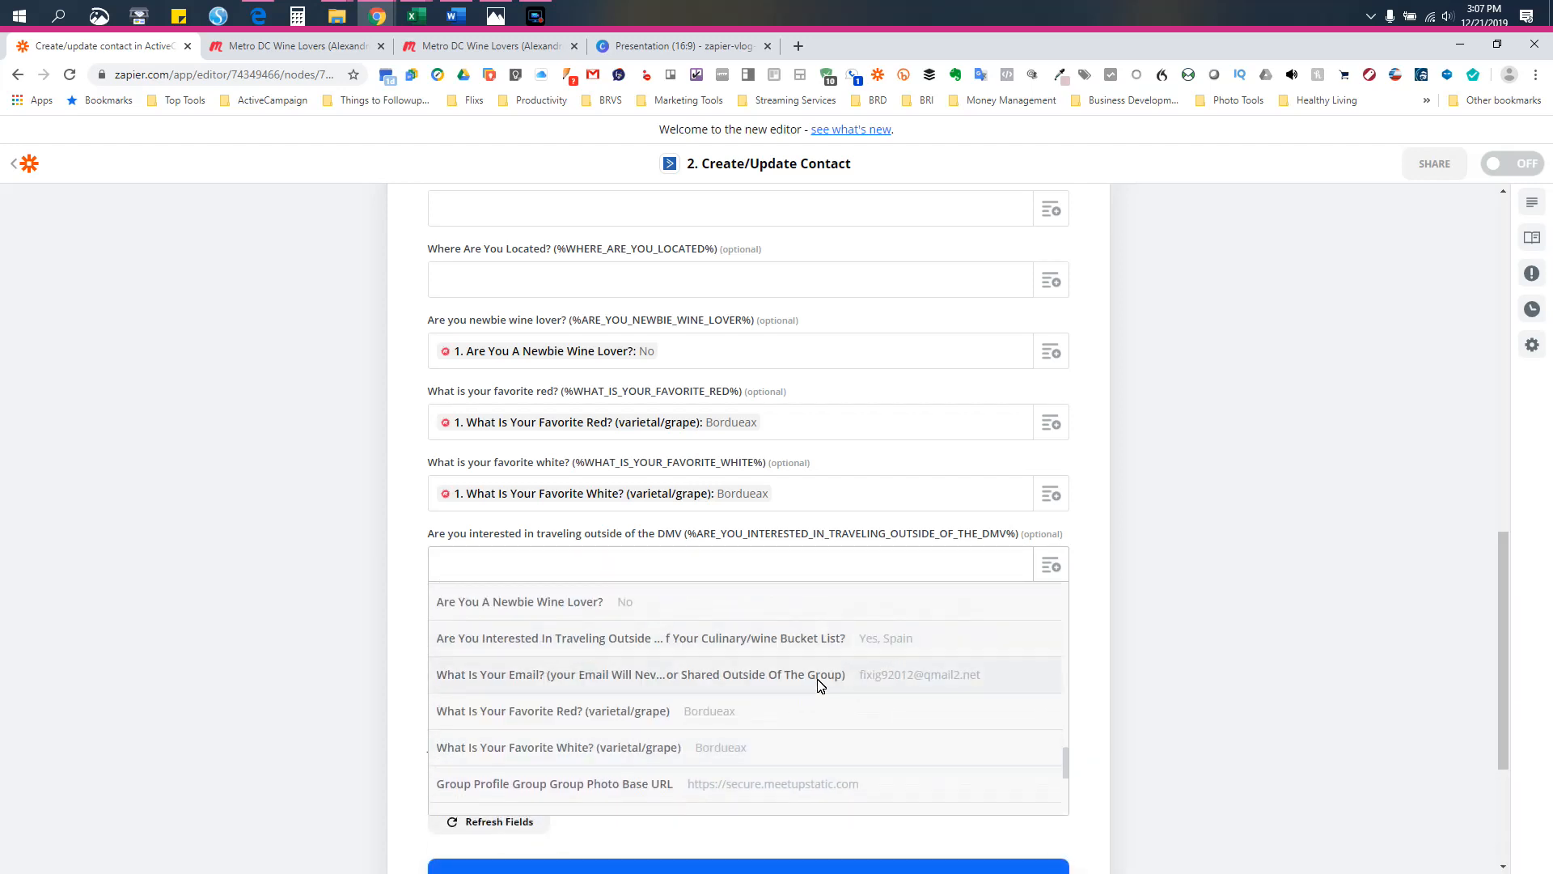
left_click(803, 639)
- Map the URL of Member Profile field to Group Profile Link and the Member ID field to ID
scroll(930, 629, "down", 1)
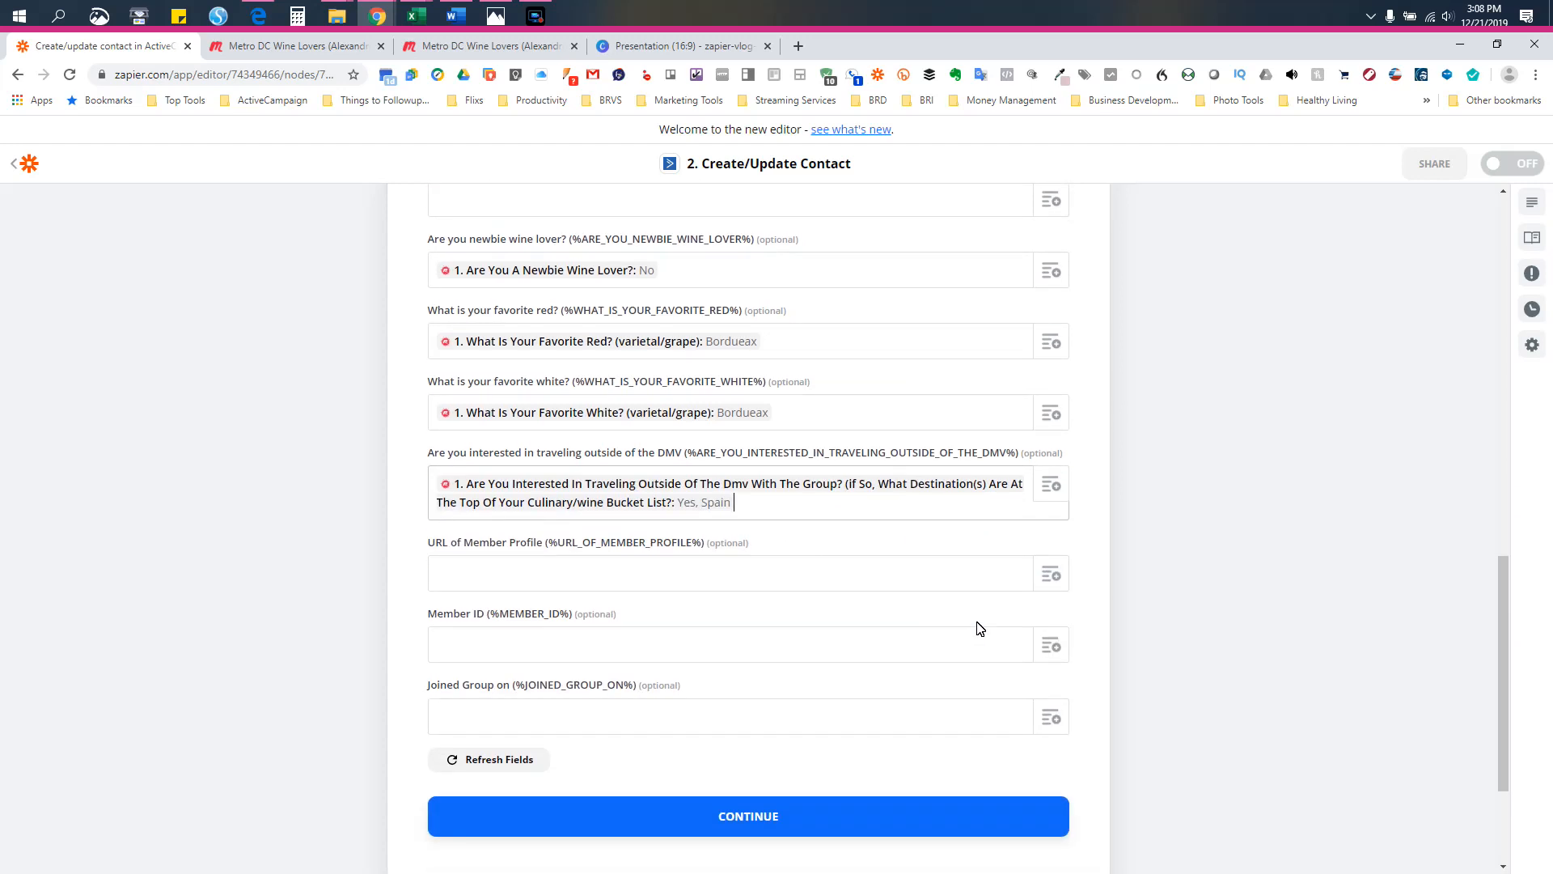
left_click(1051, 578)
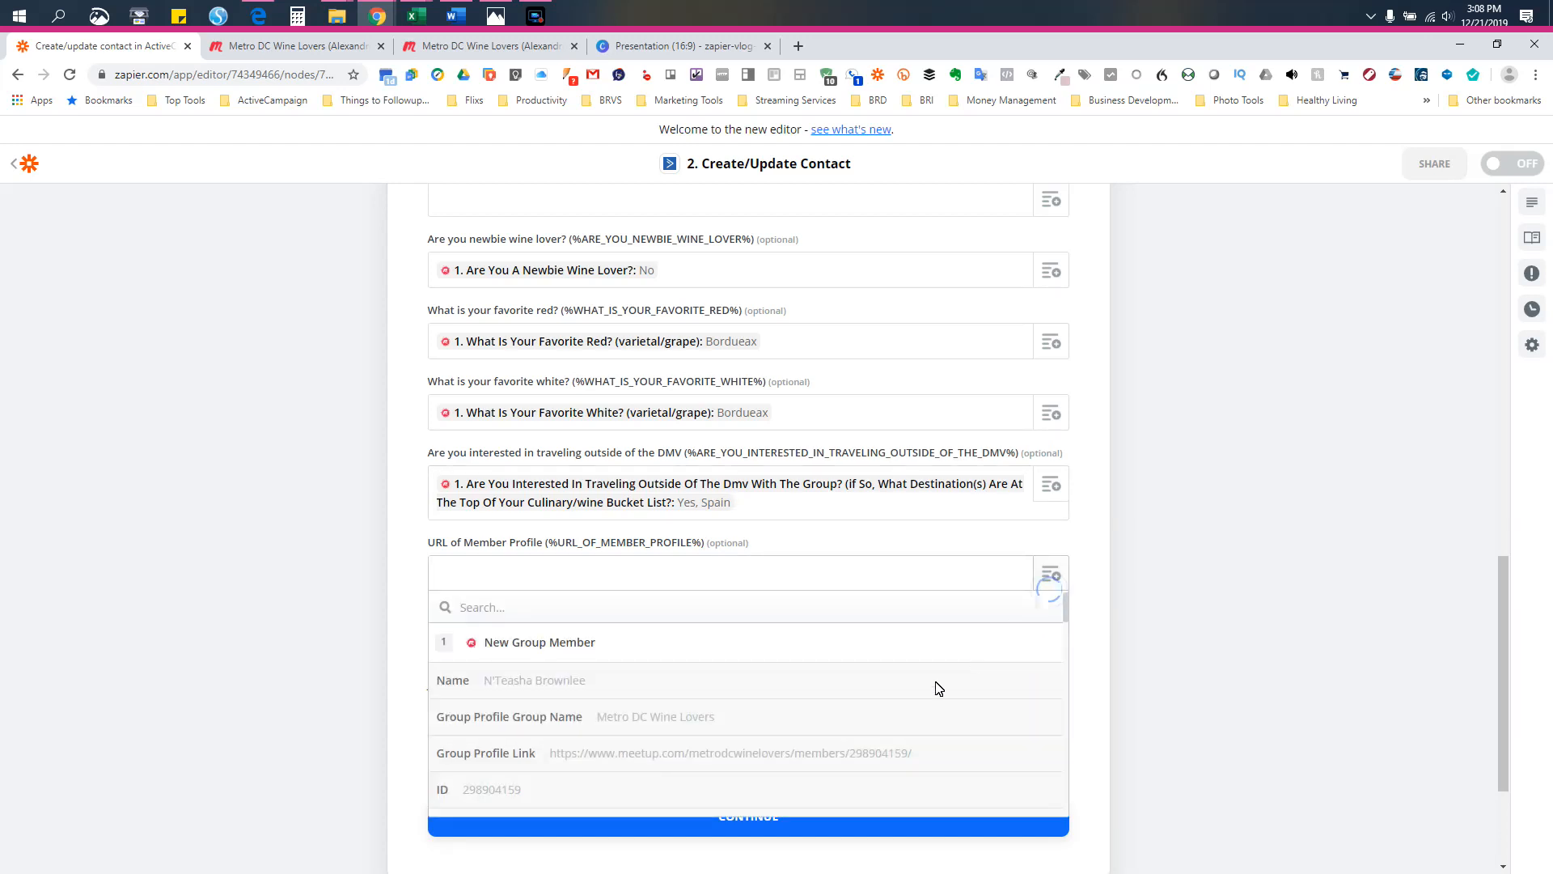
left_click(775, 753)
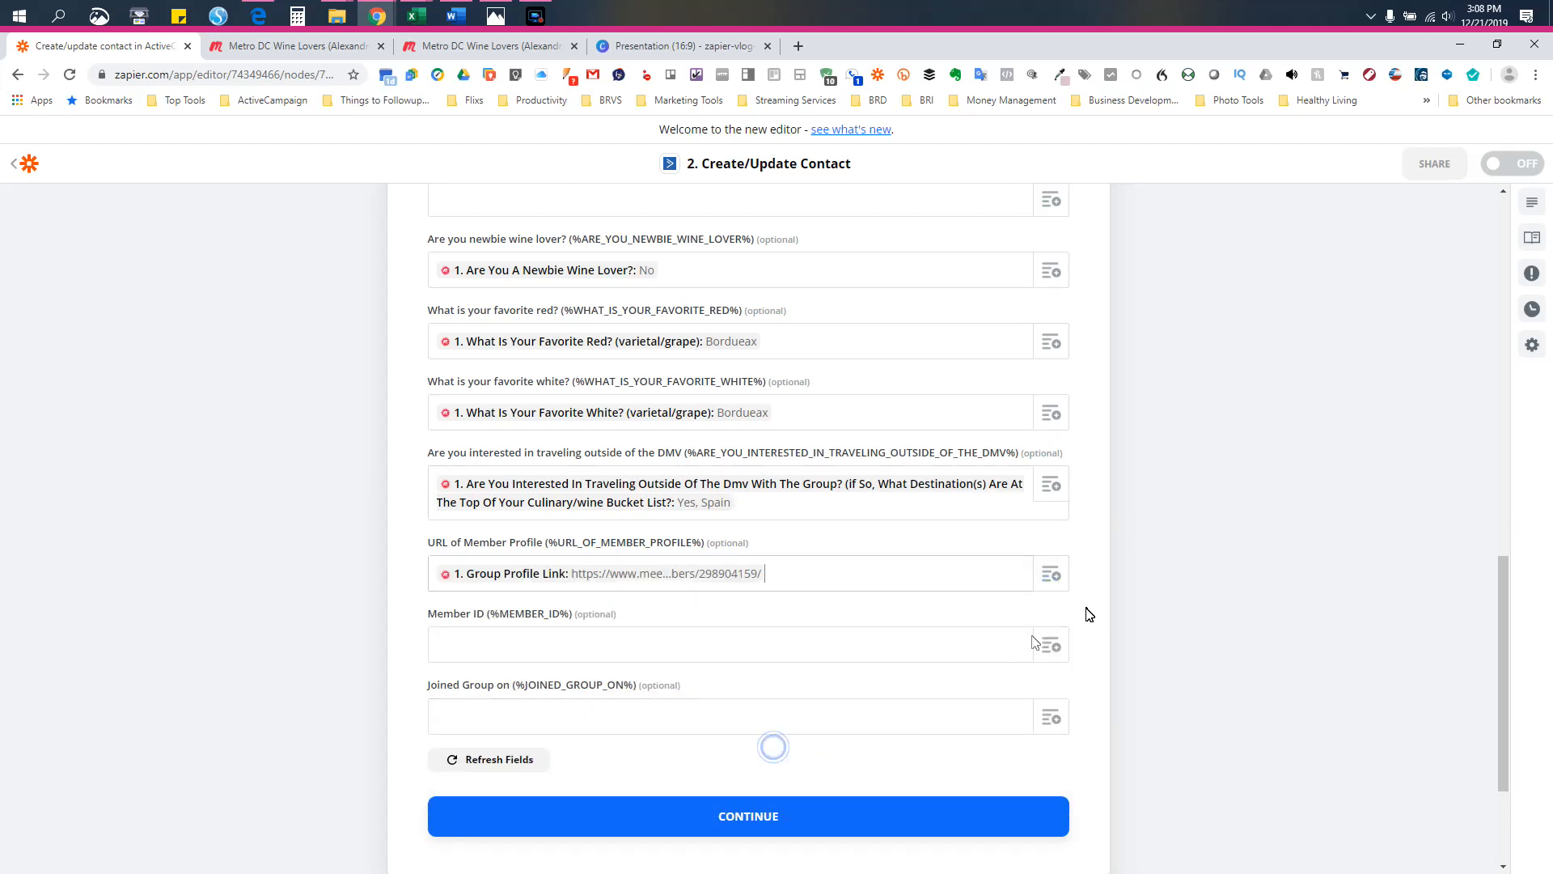
left_click(1047, 647)
scroll(751, 710, "down", 3)
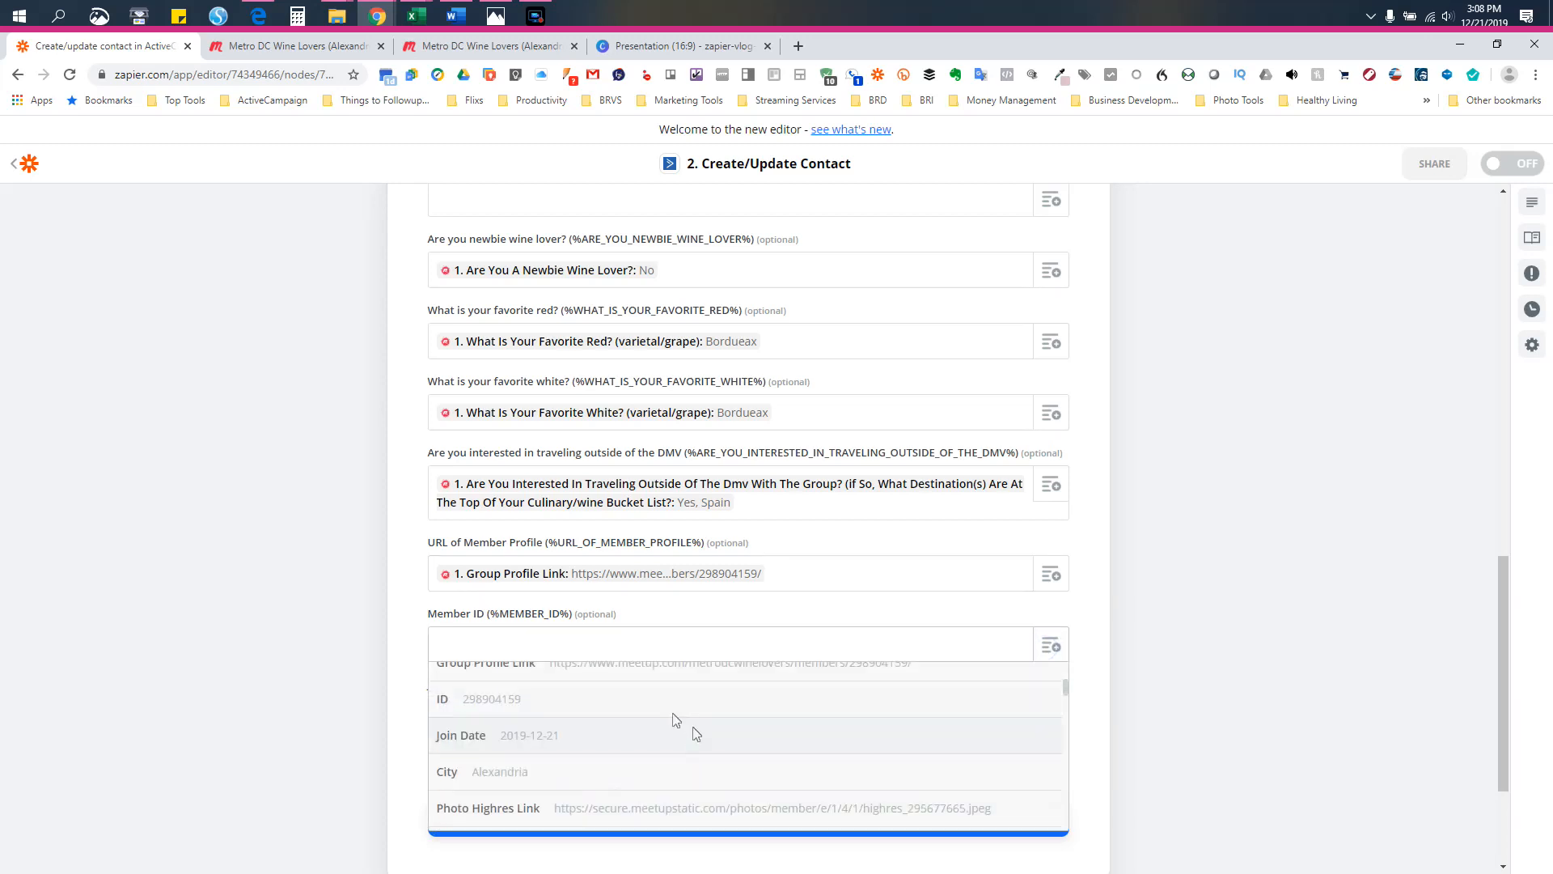
left_click(639, 712)
- Map the "Joined Group on" field to Join Date and continue to the action's test
left_click(1051, 717)
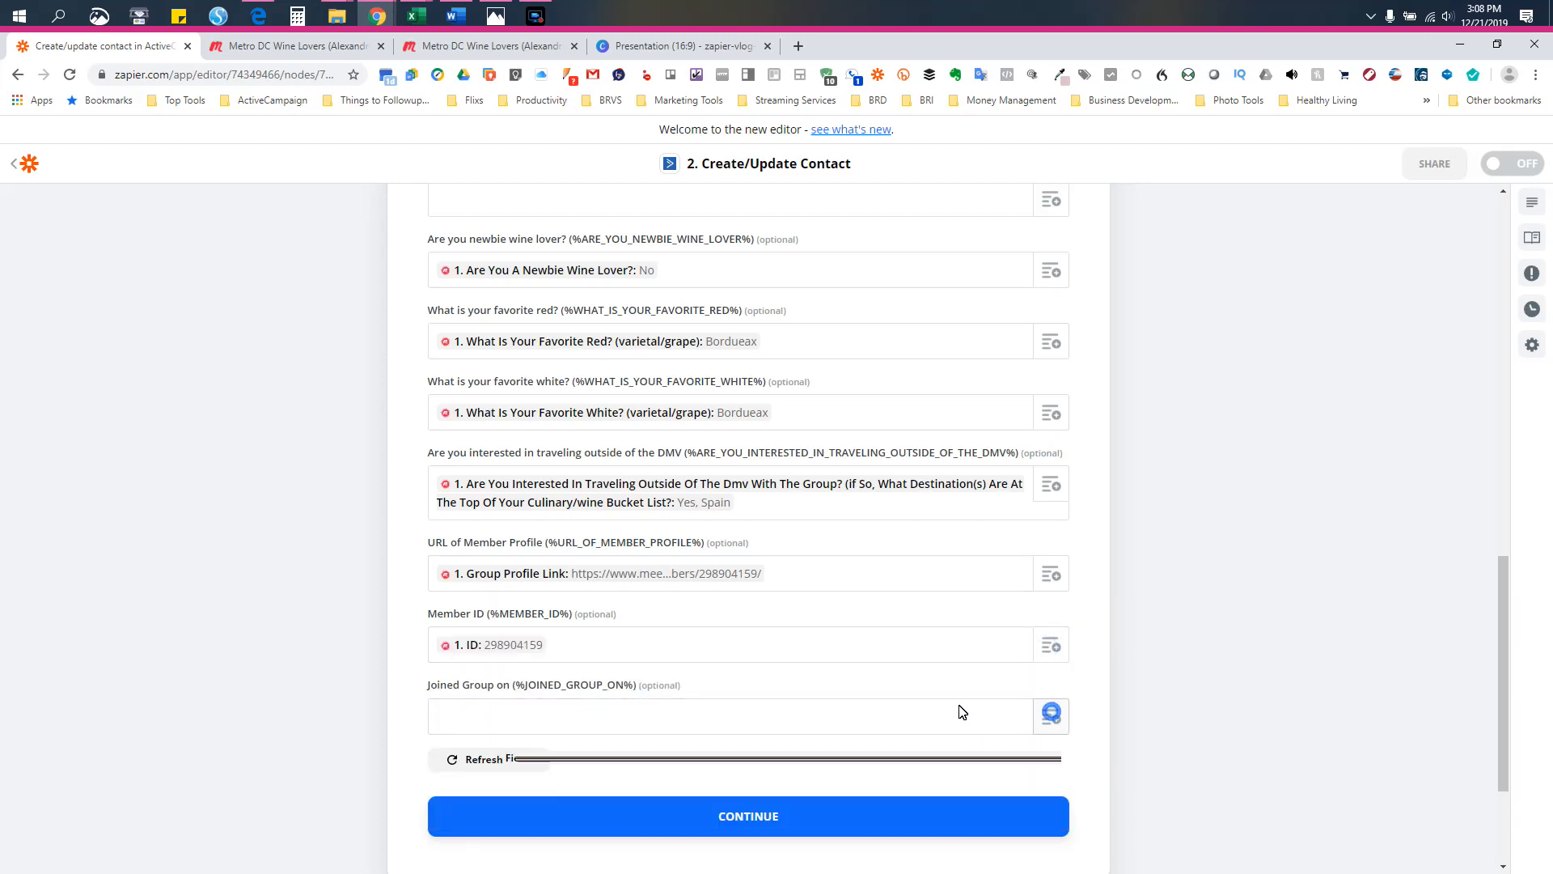
scroll(696, 688, "down", 3)
left_click(551, 645)
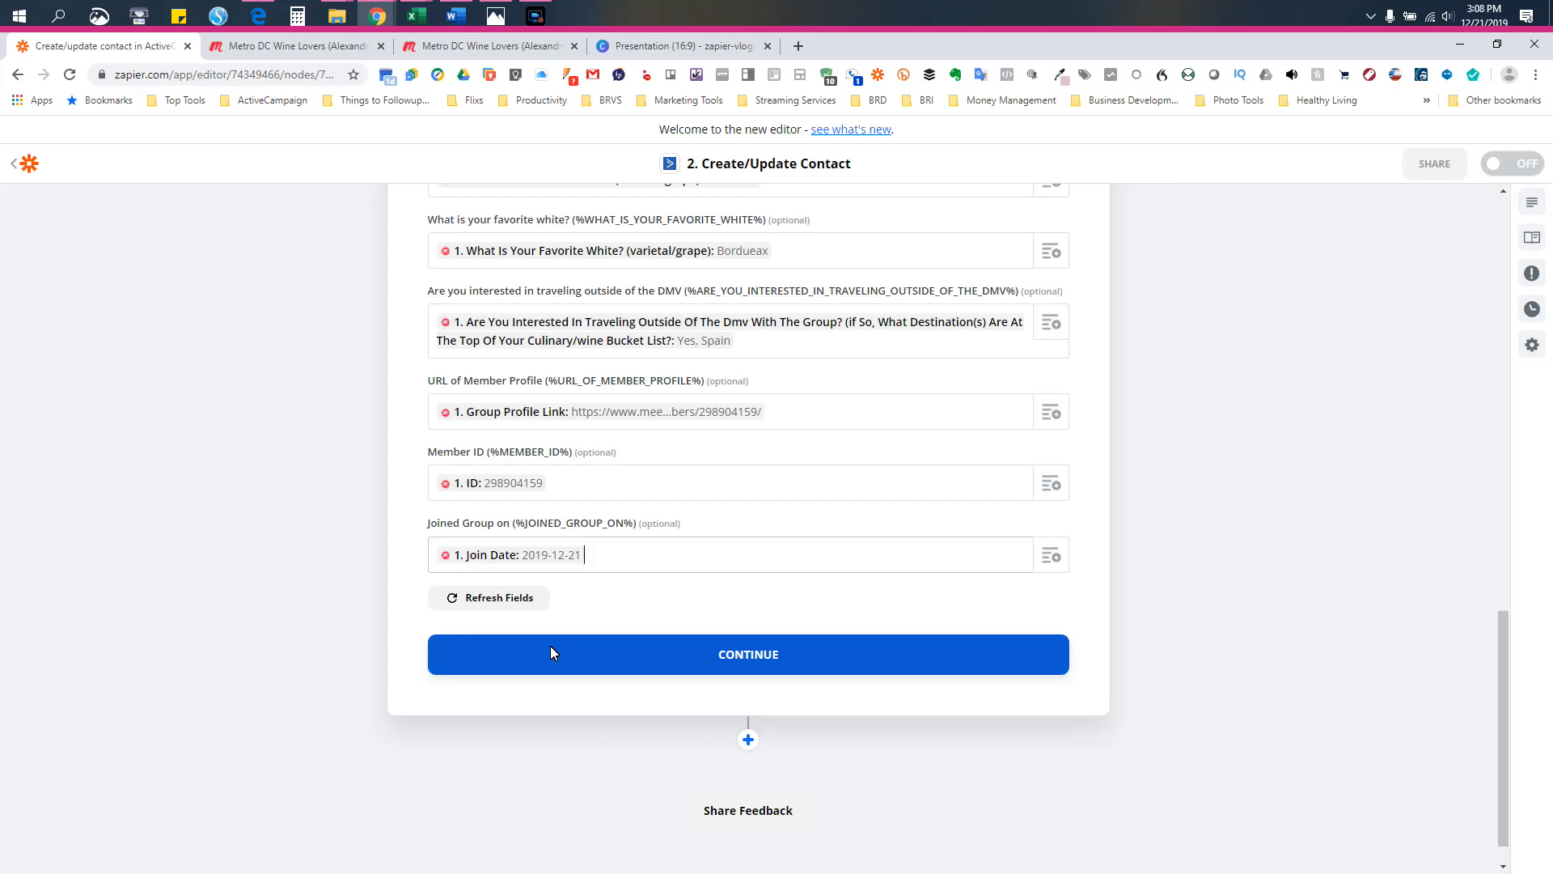
left_click(550, 646)
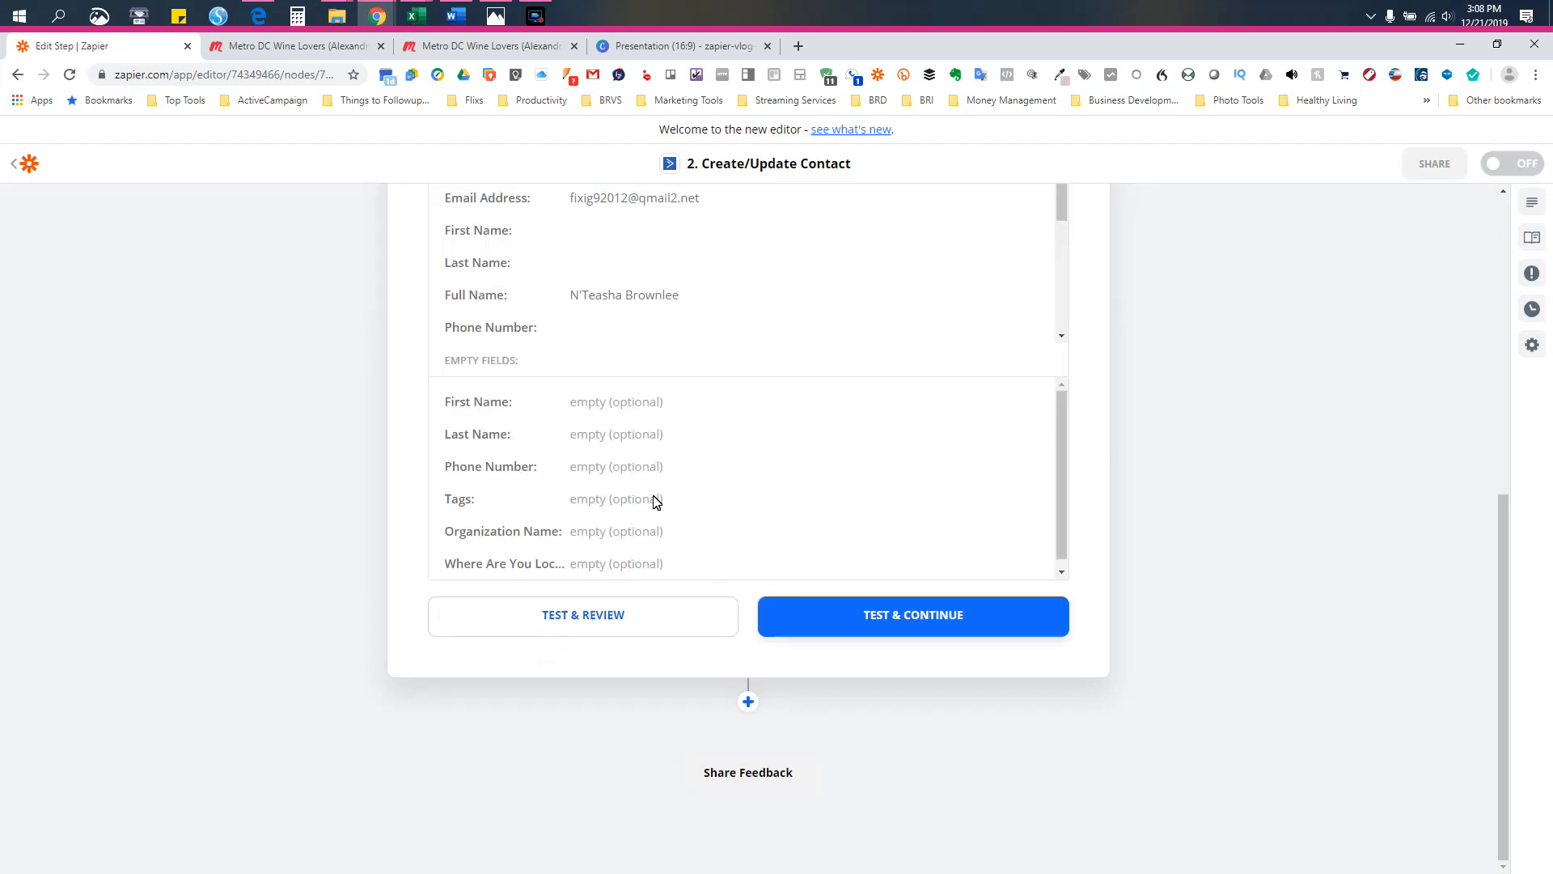
- Review the mapped contact data and send it to ActiveCampaign as a test contact for review
scroll(694, 361, "up", 3)
scroll(677, 440, "down", 2)
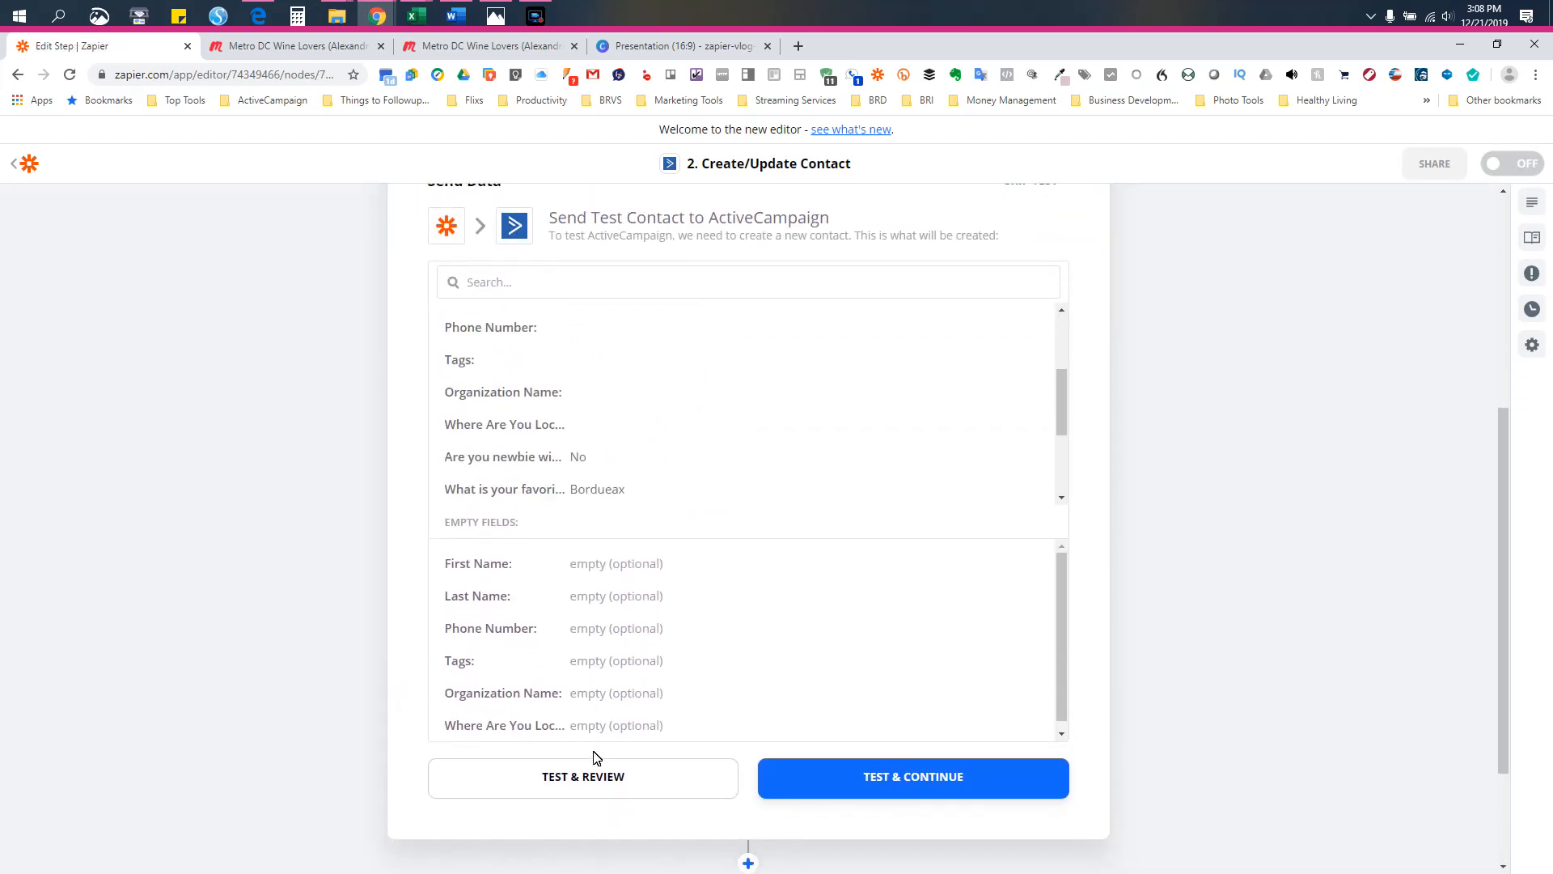
left_click(588, 776)
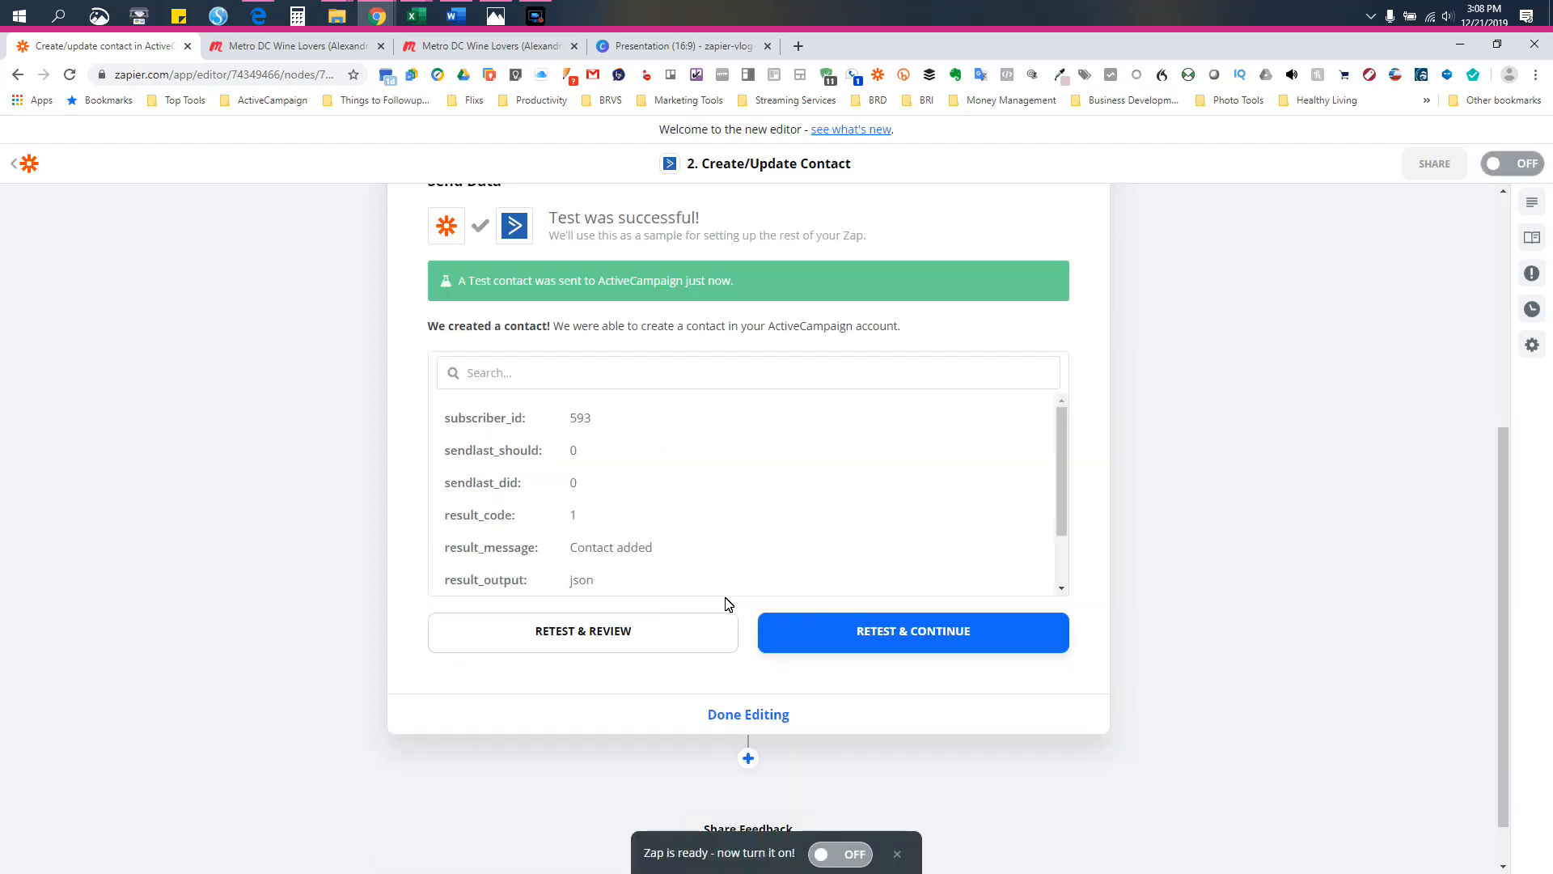
- Review the response data of the ActiveCampaign test and finish editing the action
scroll(781, 486, "down", 1)
scroll(783, 486, "down", 1)
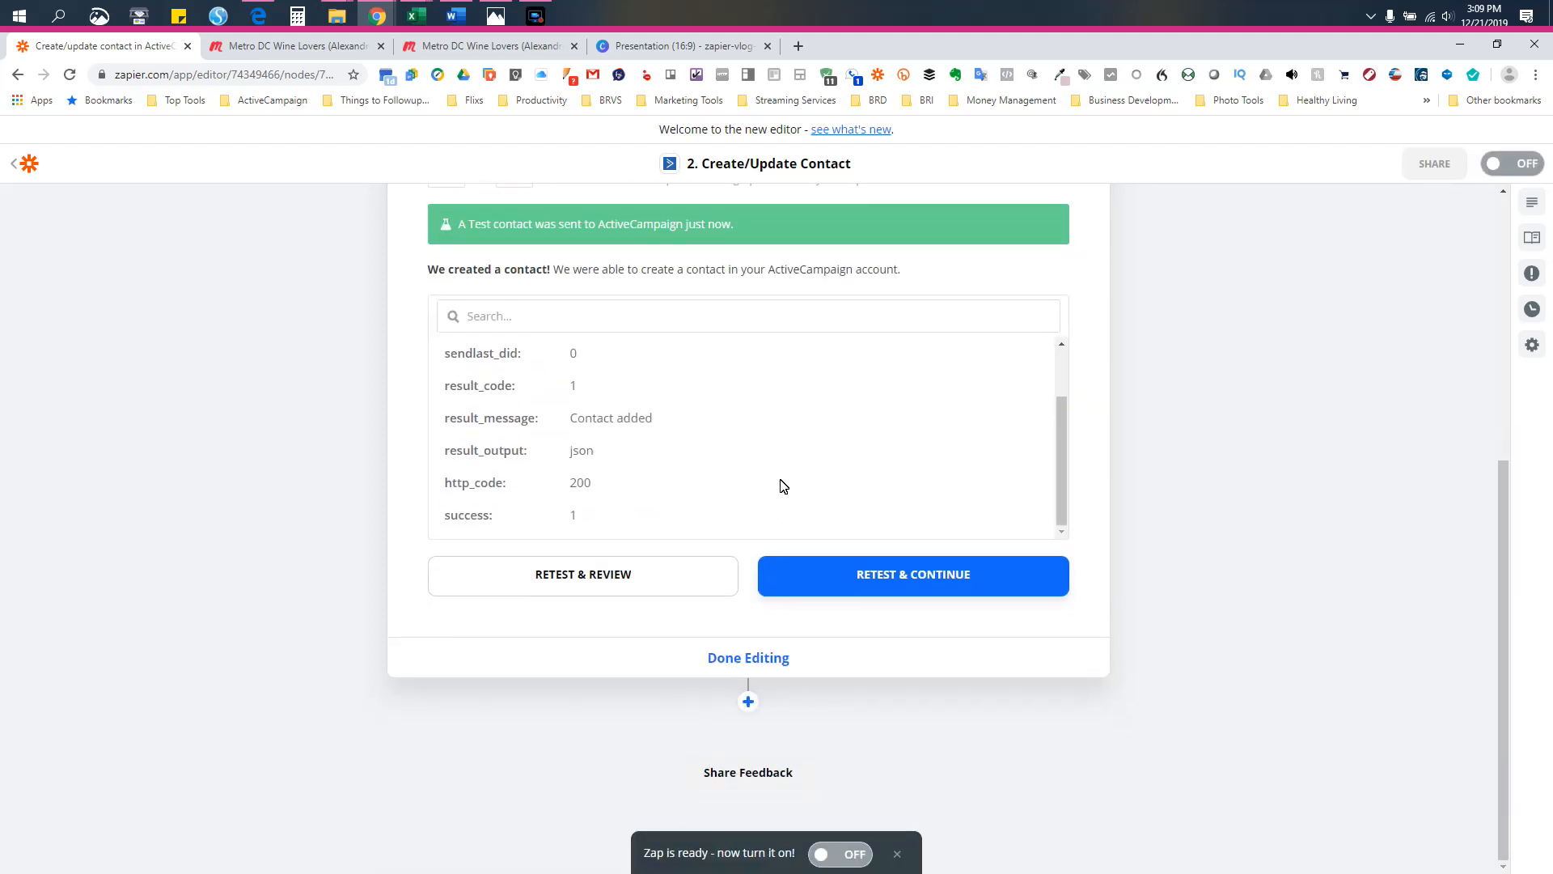
scroll(981, 385, "up", 2)
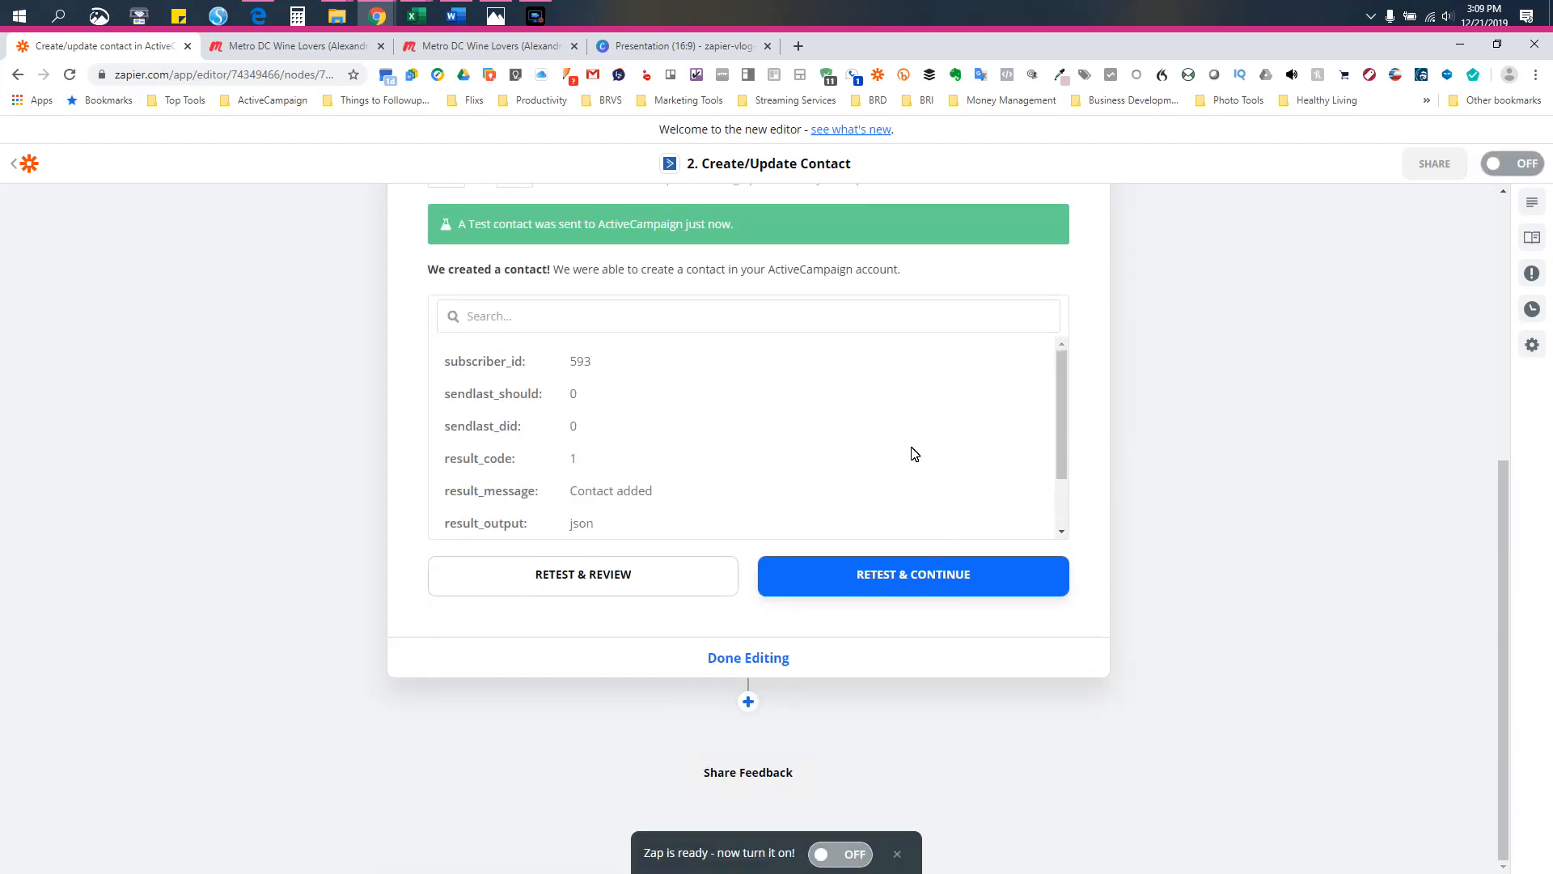
scroll(907, 429, "up", 2)
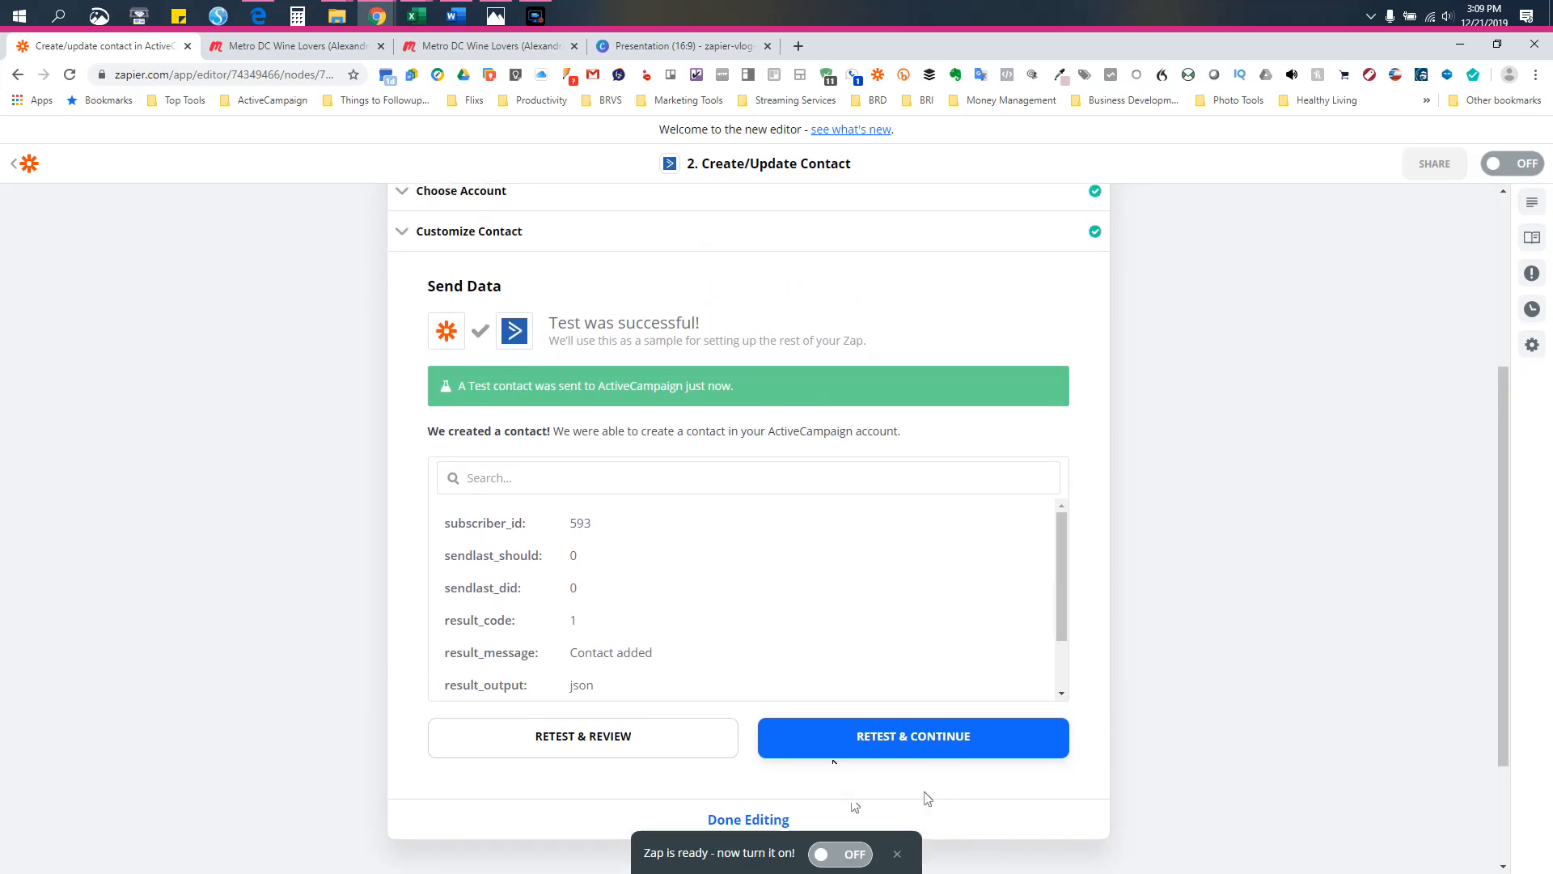
scroll(825, 776, "down", 2)
left_click(753, 653)
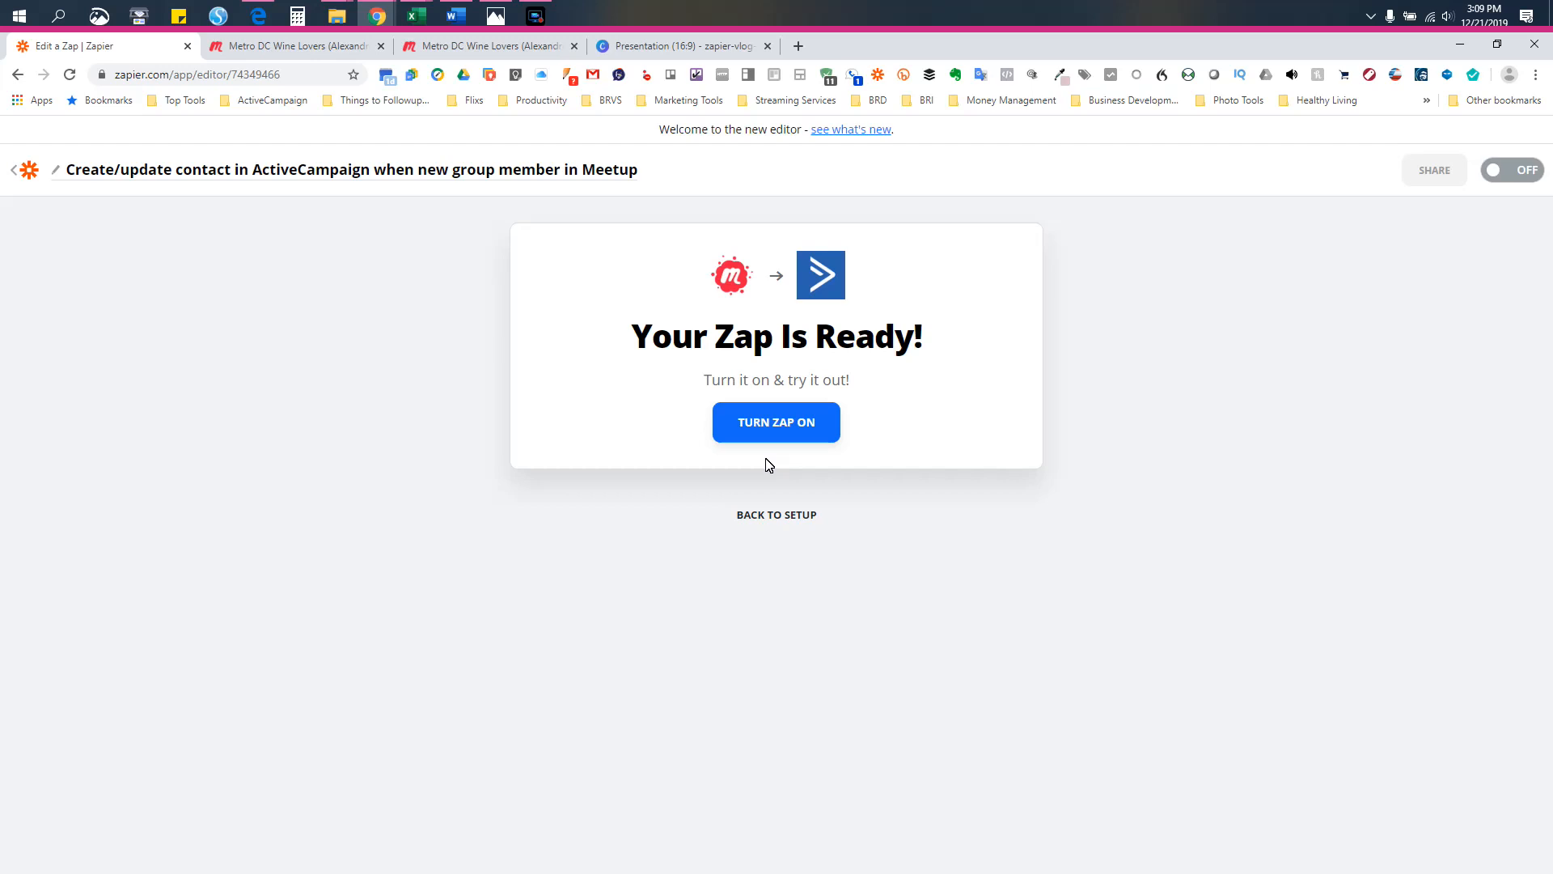
- Turn the new zap on and open the list of all zaps
left_click(801, 422)
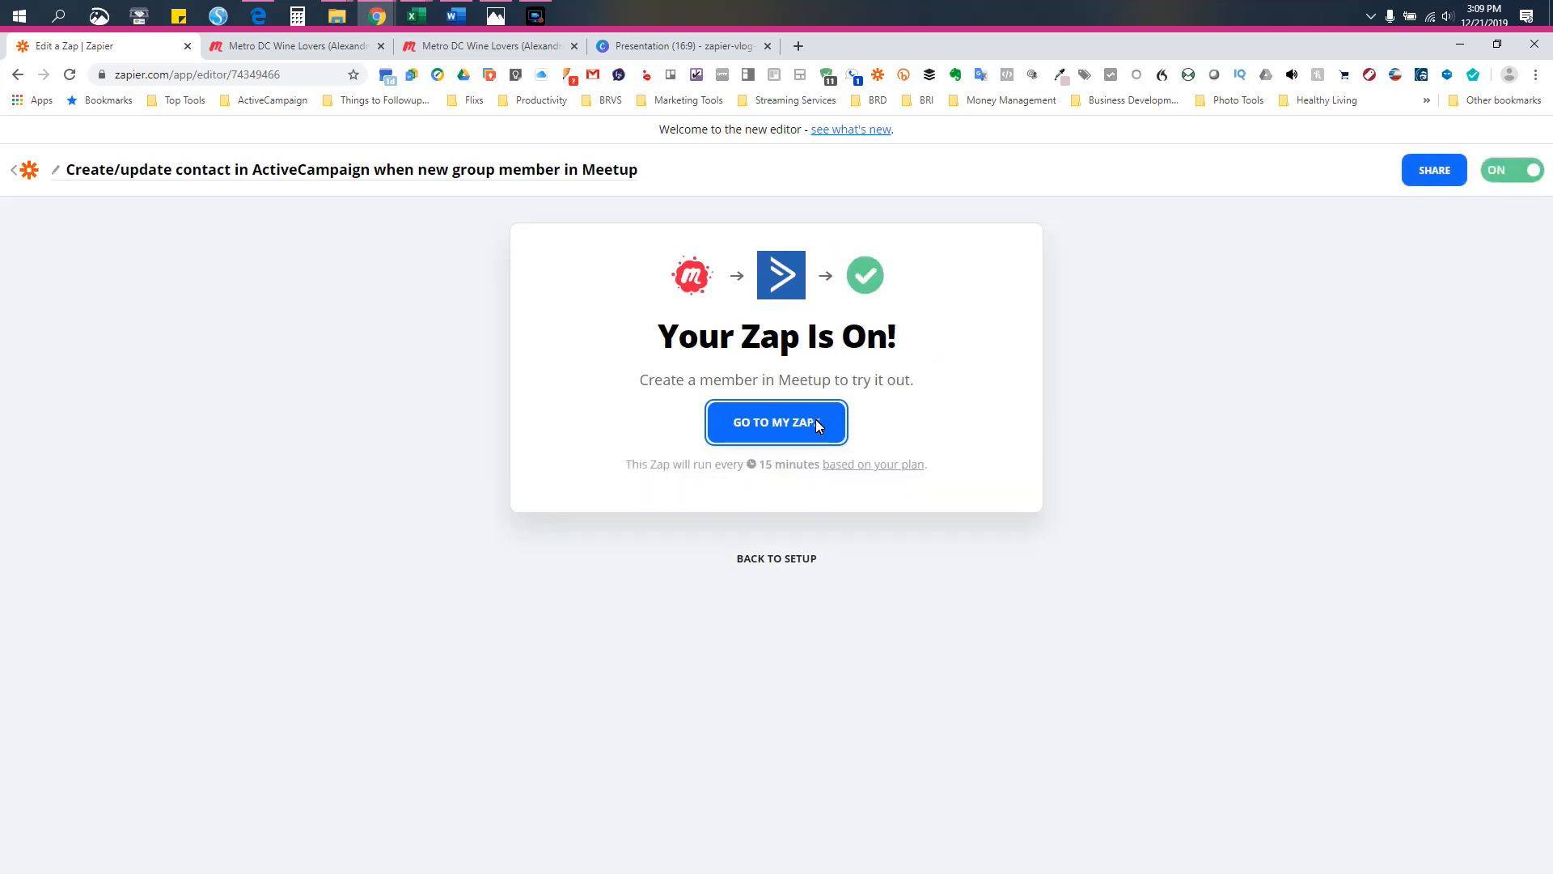
left_click(815, 423)
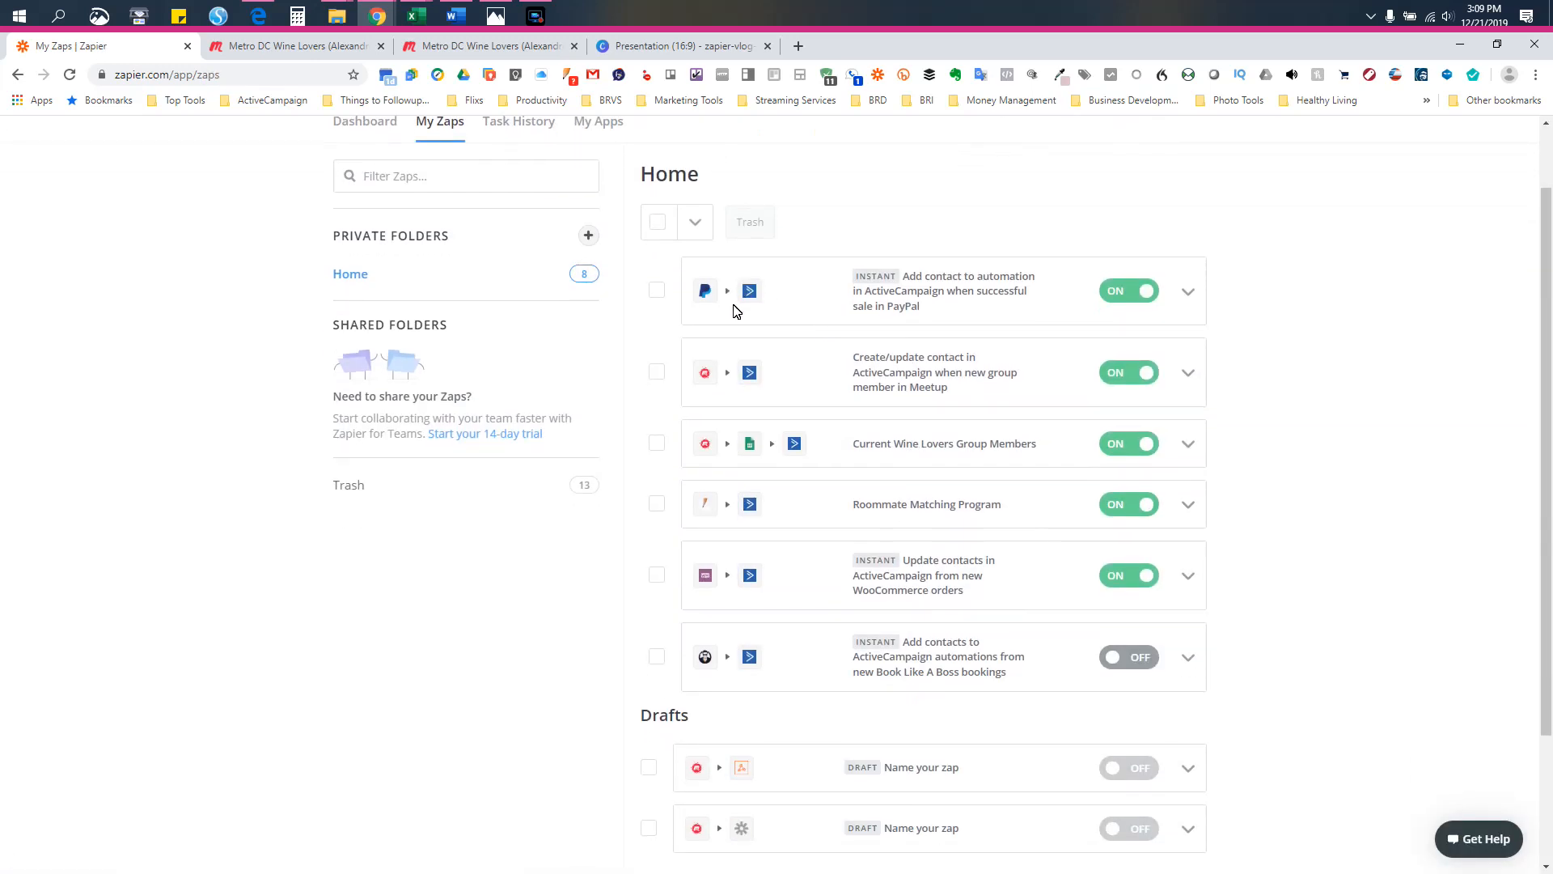
- Turn off the Meetup "Create/update contact in ActiveCampaign" zap and switch to the Metro DC Wine Lovers group page
left_click(1117, 380)
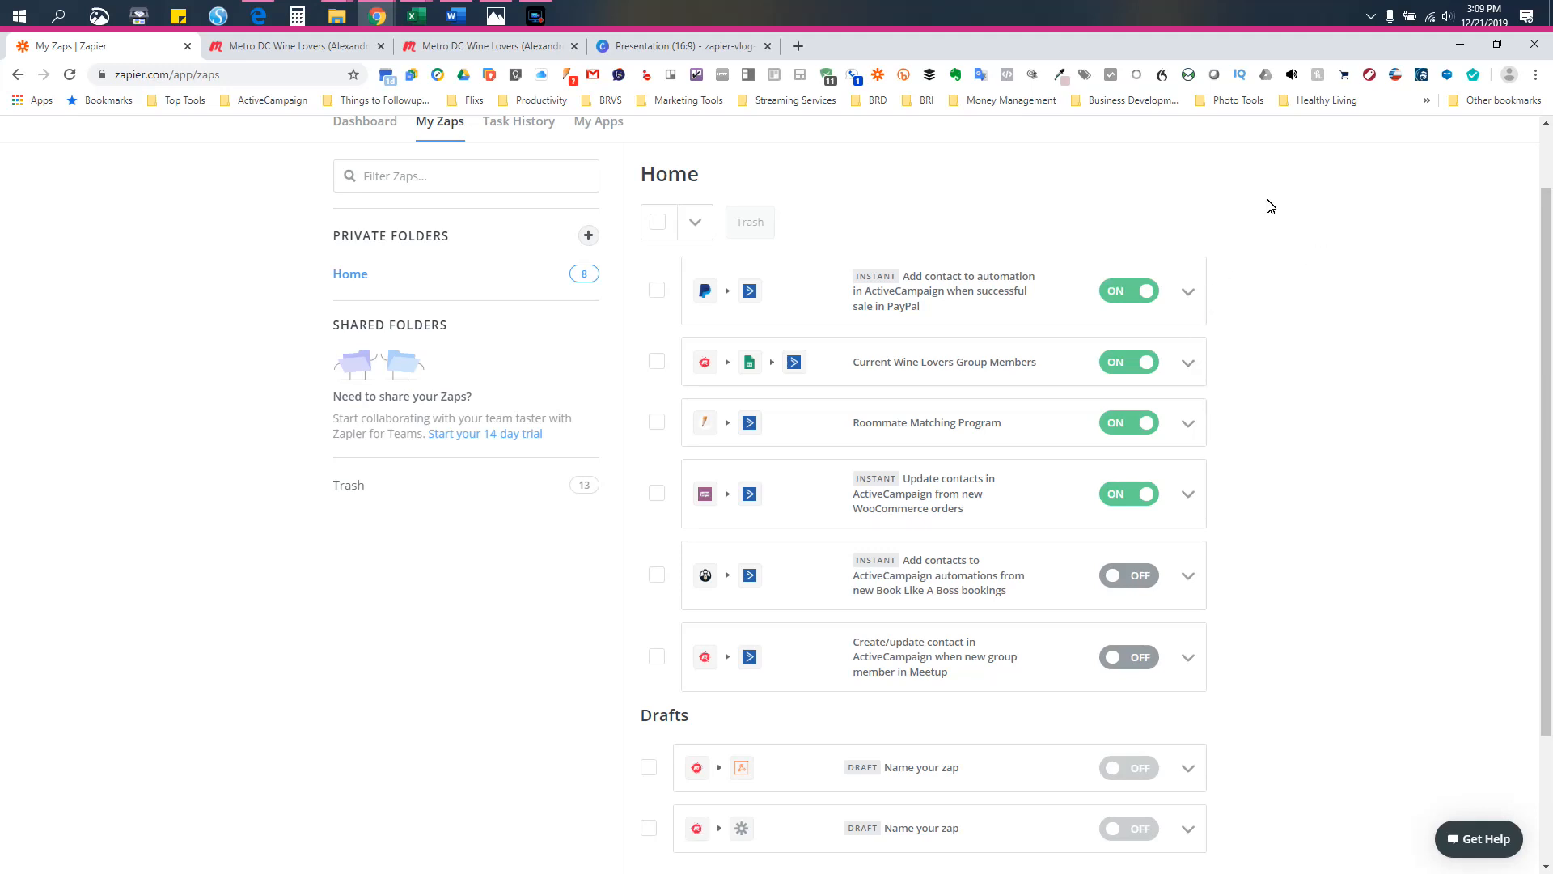
left_click(322, 53)
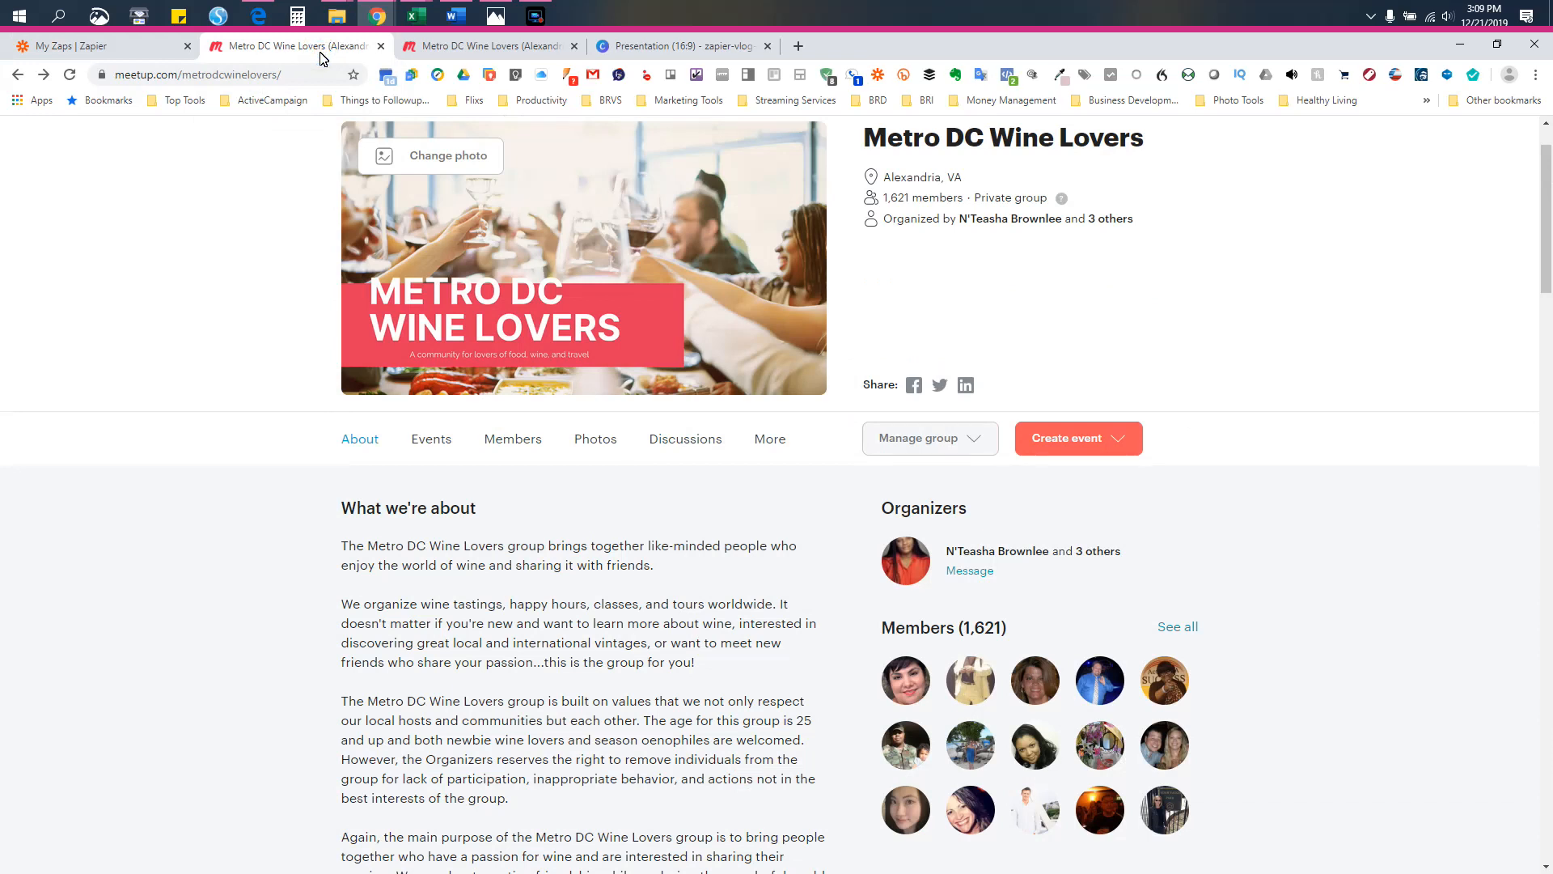